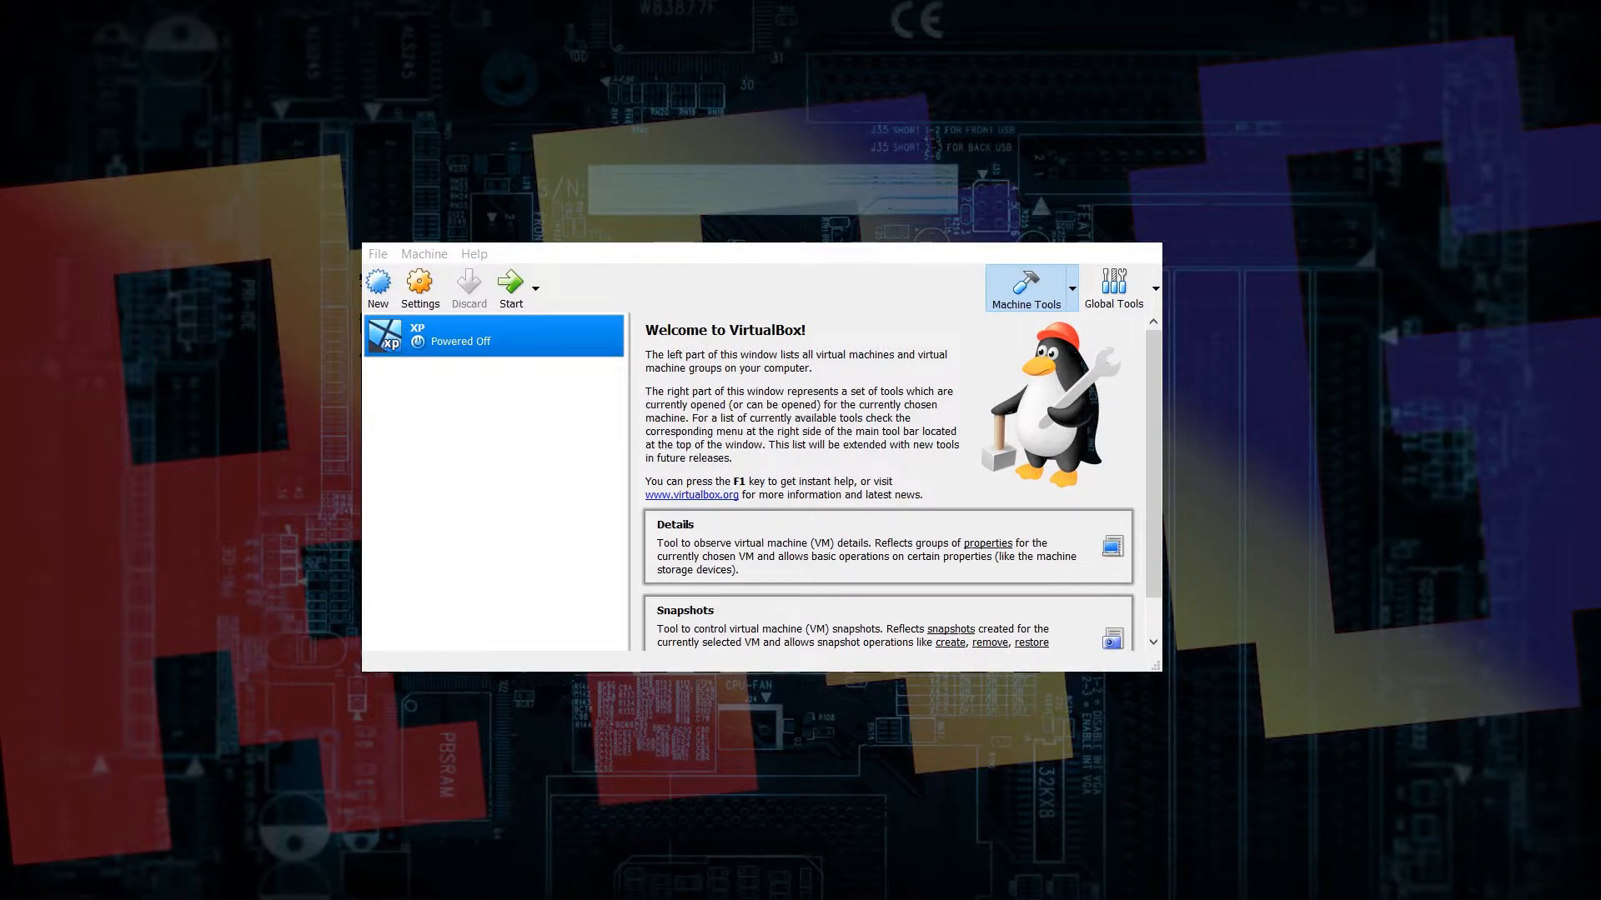
Step: Start the XP virtual machine in VirtualBox and dismiss the security notification on its desktop
key("alt+Tab")
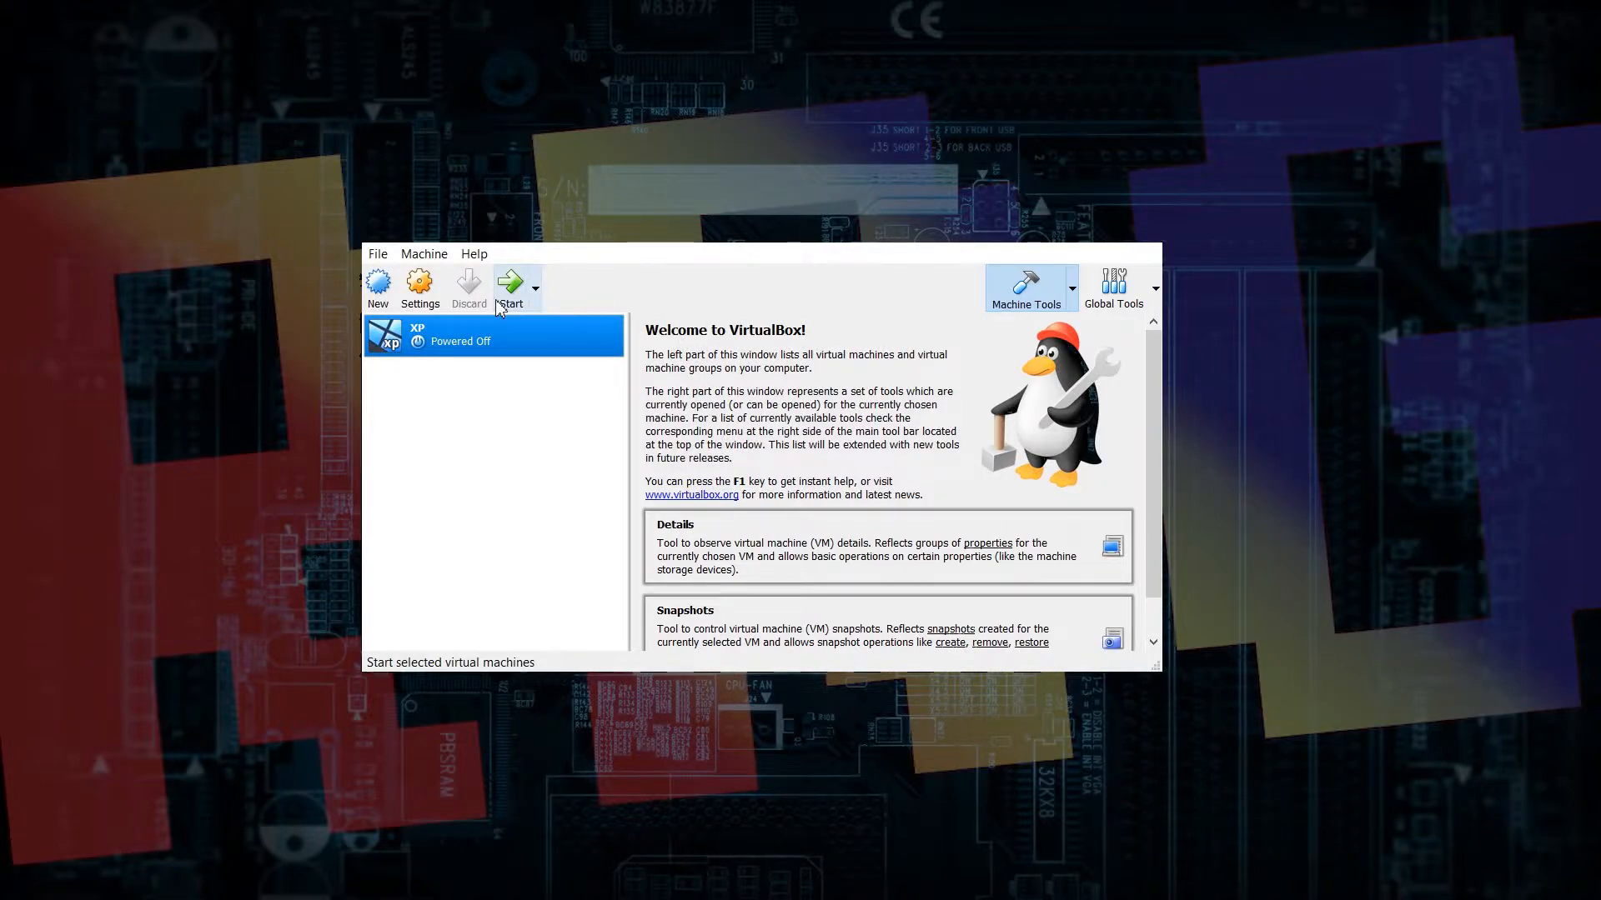
left_click(423, 287)
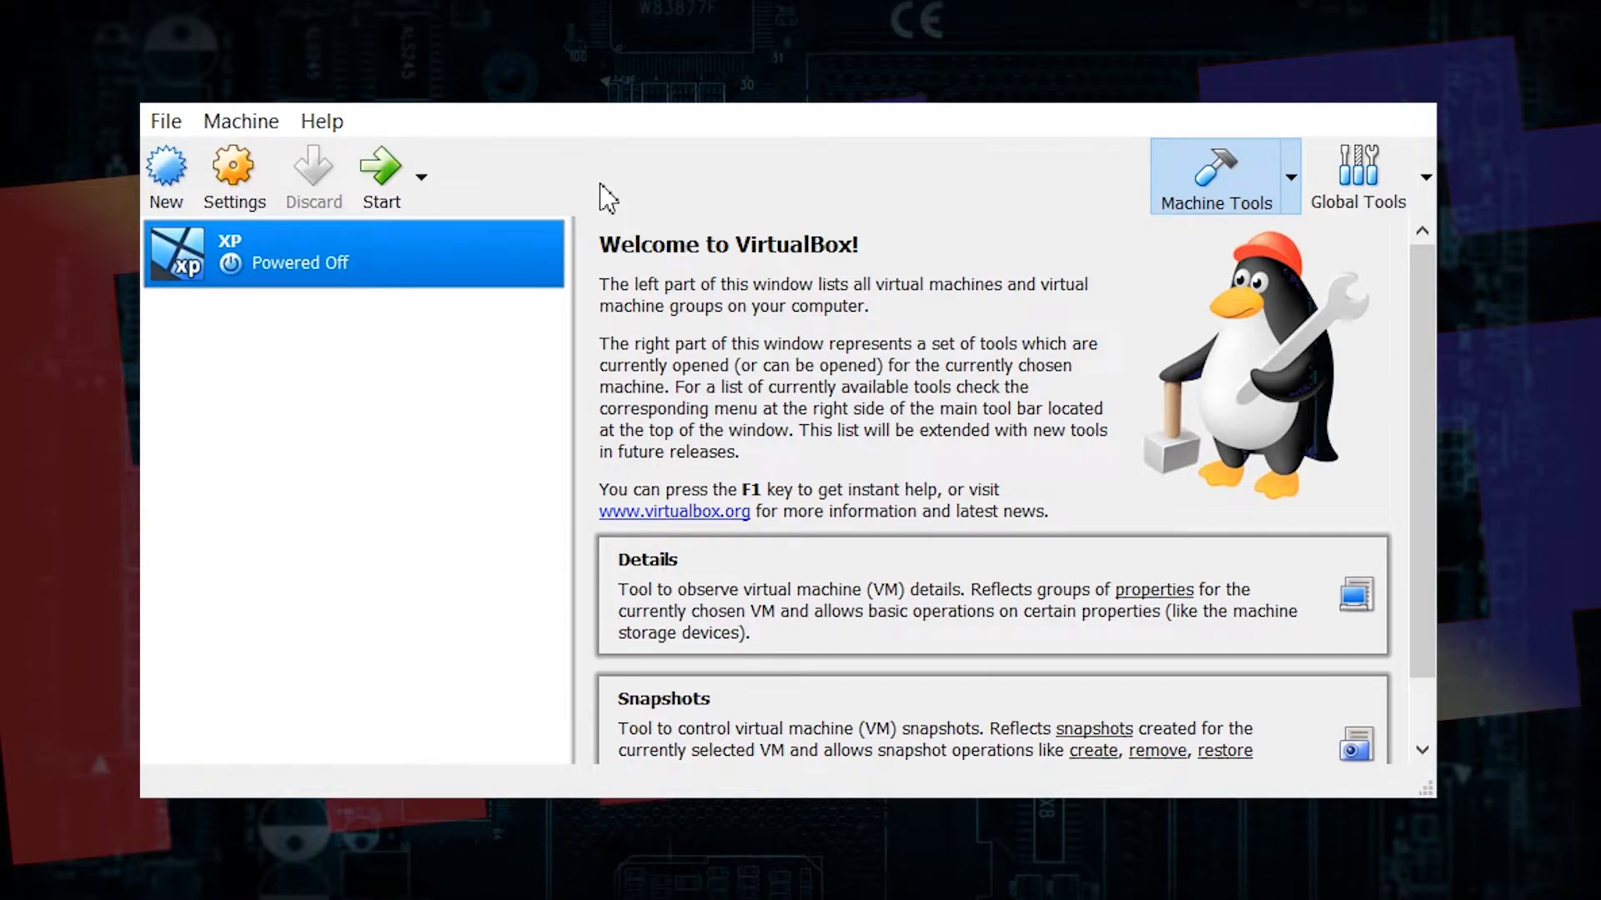
left_click(382, 200)
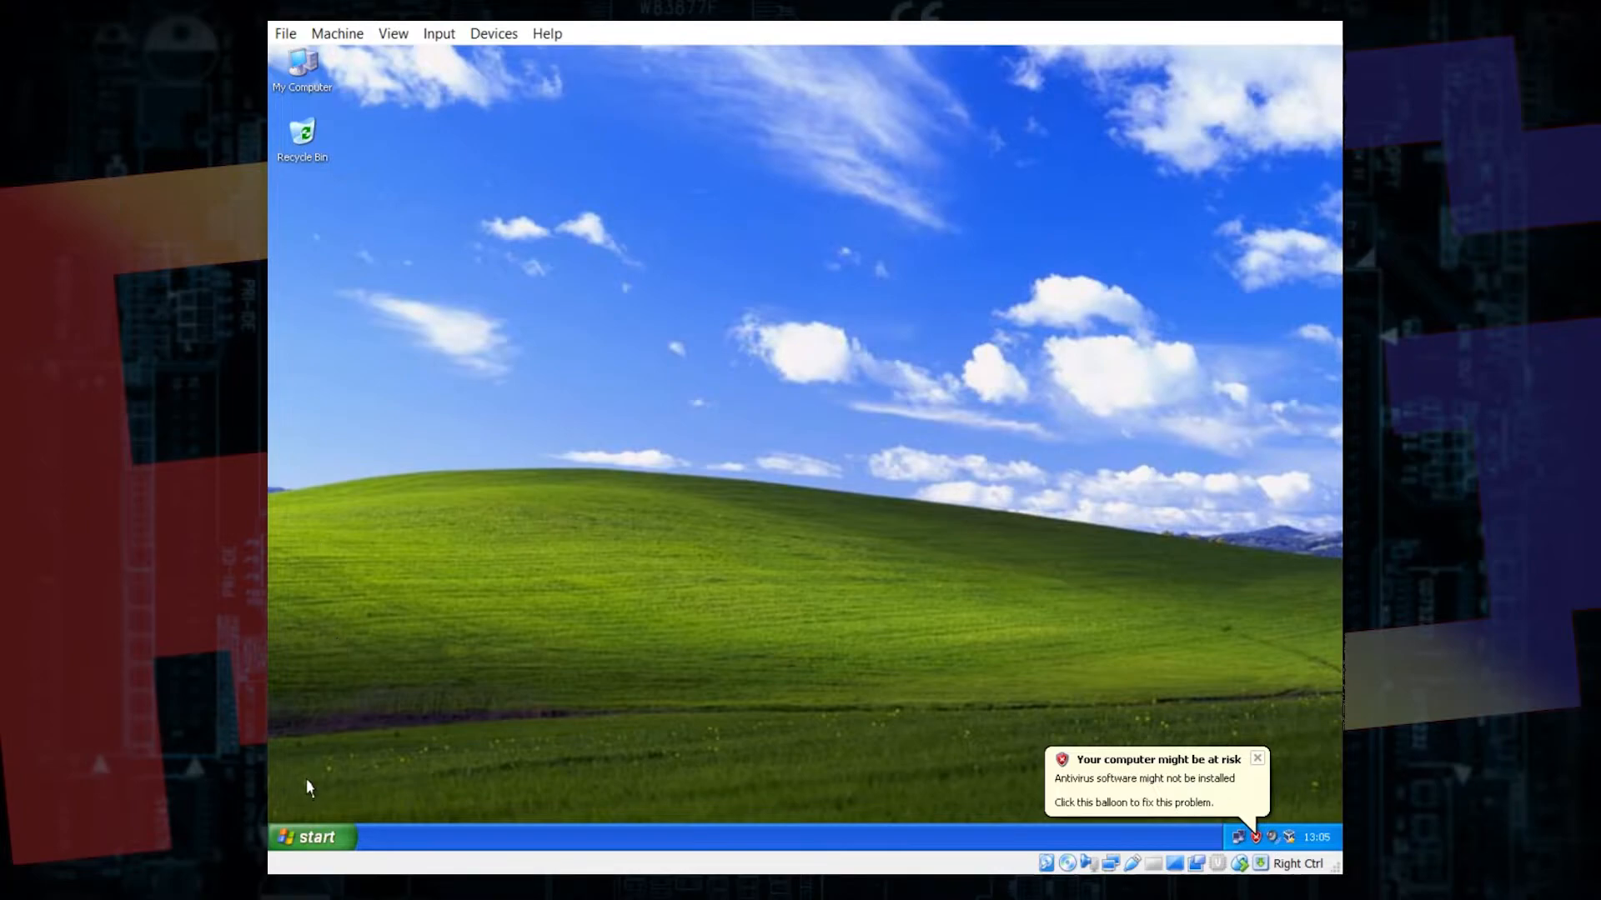
left_click(1258, 758)
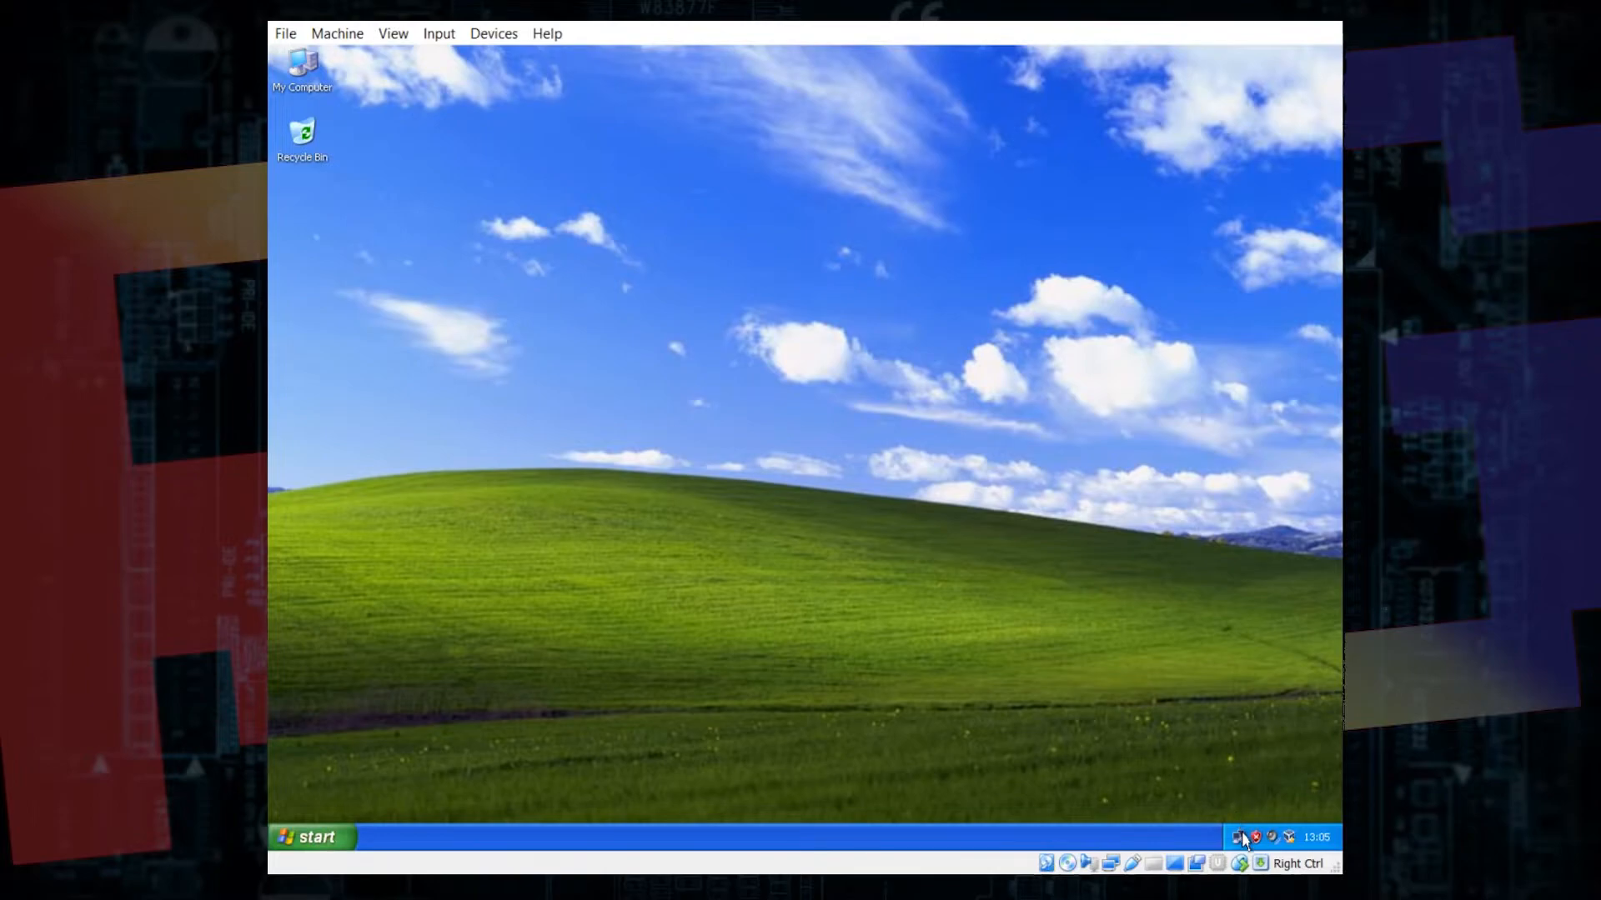
Step: Look up the IP address details in the Local Area Connection status, then close the status window
mouse_move(1239, 838)
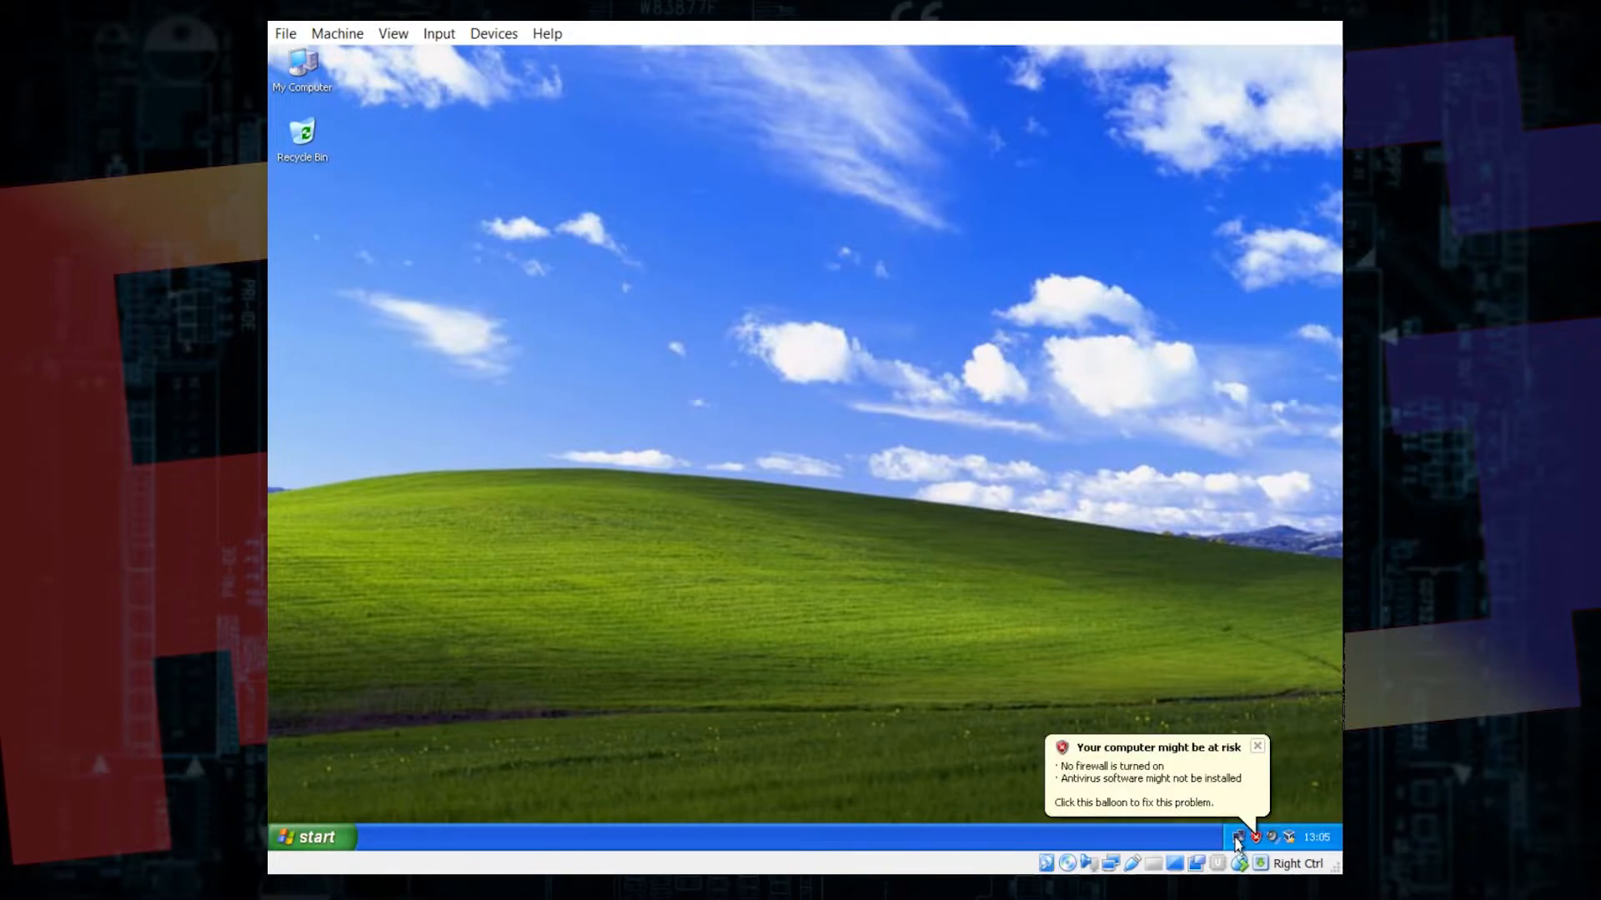
double_click(1236, 839)
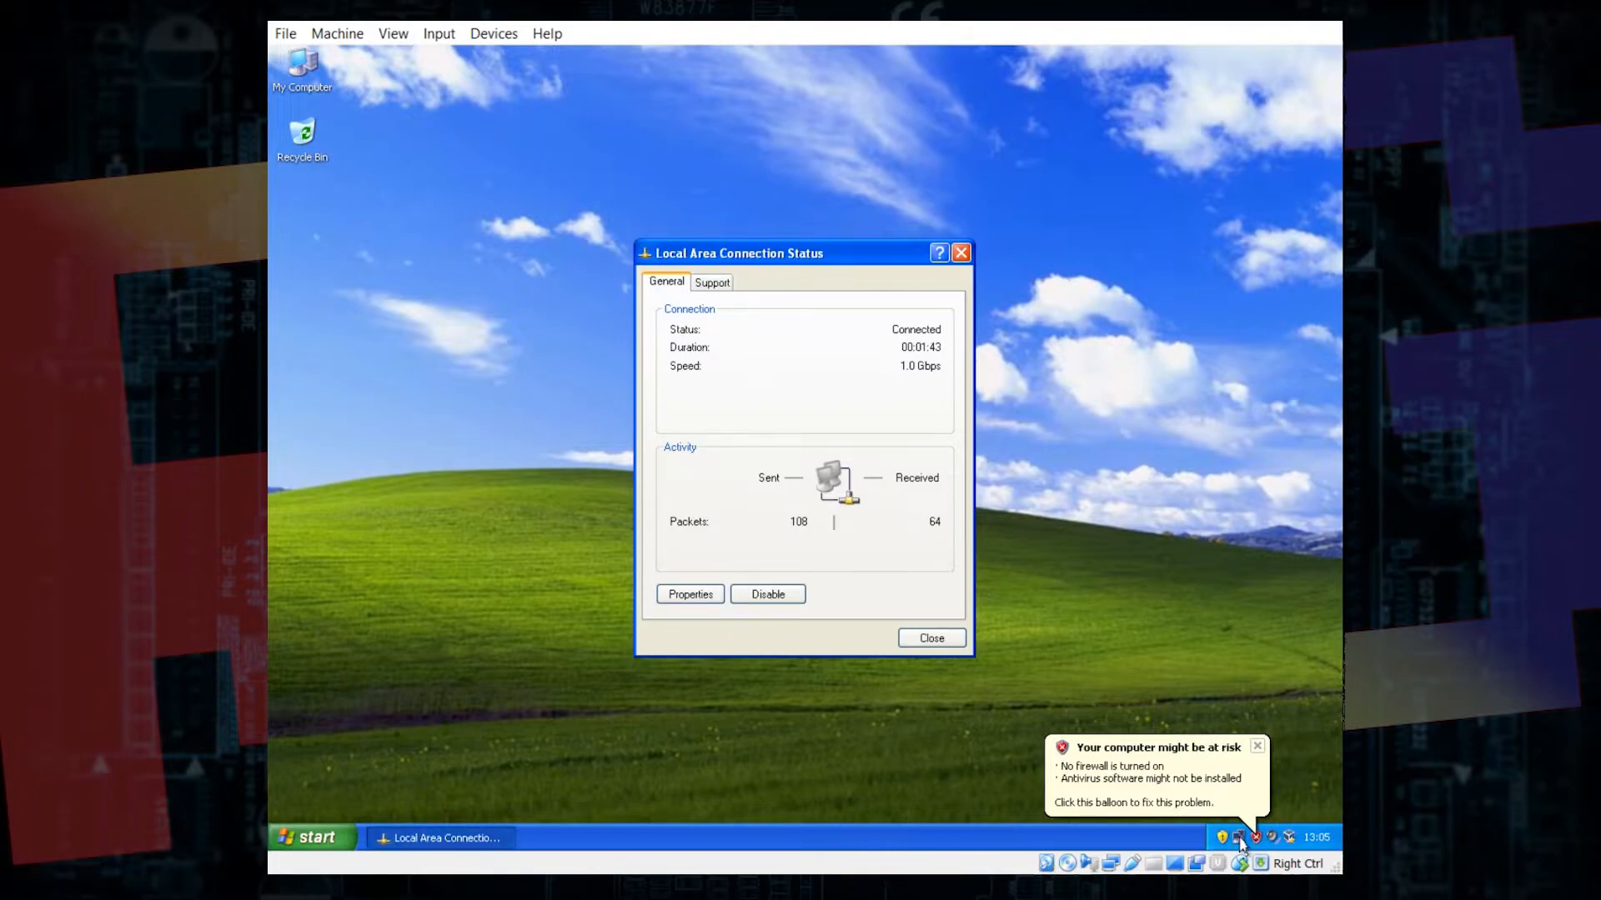
left_click(1259, 748)
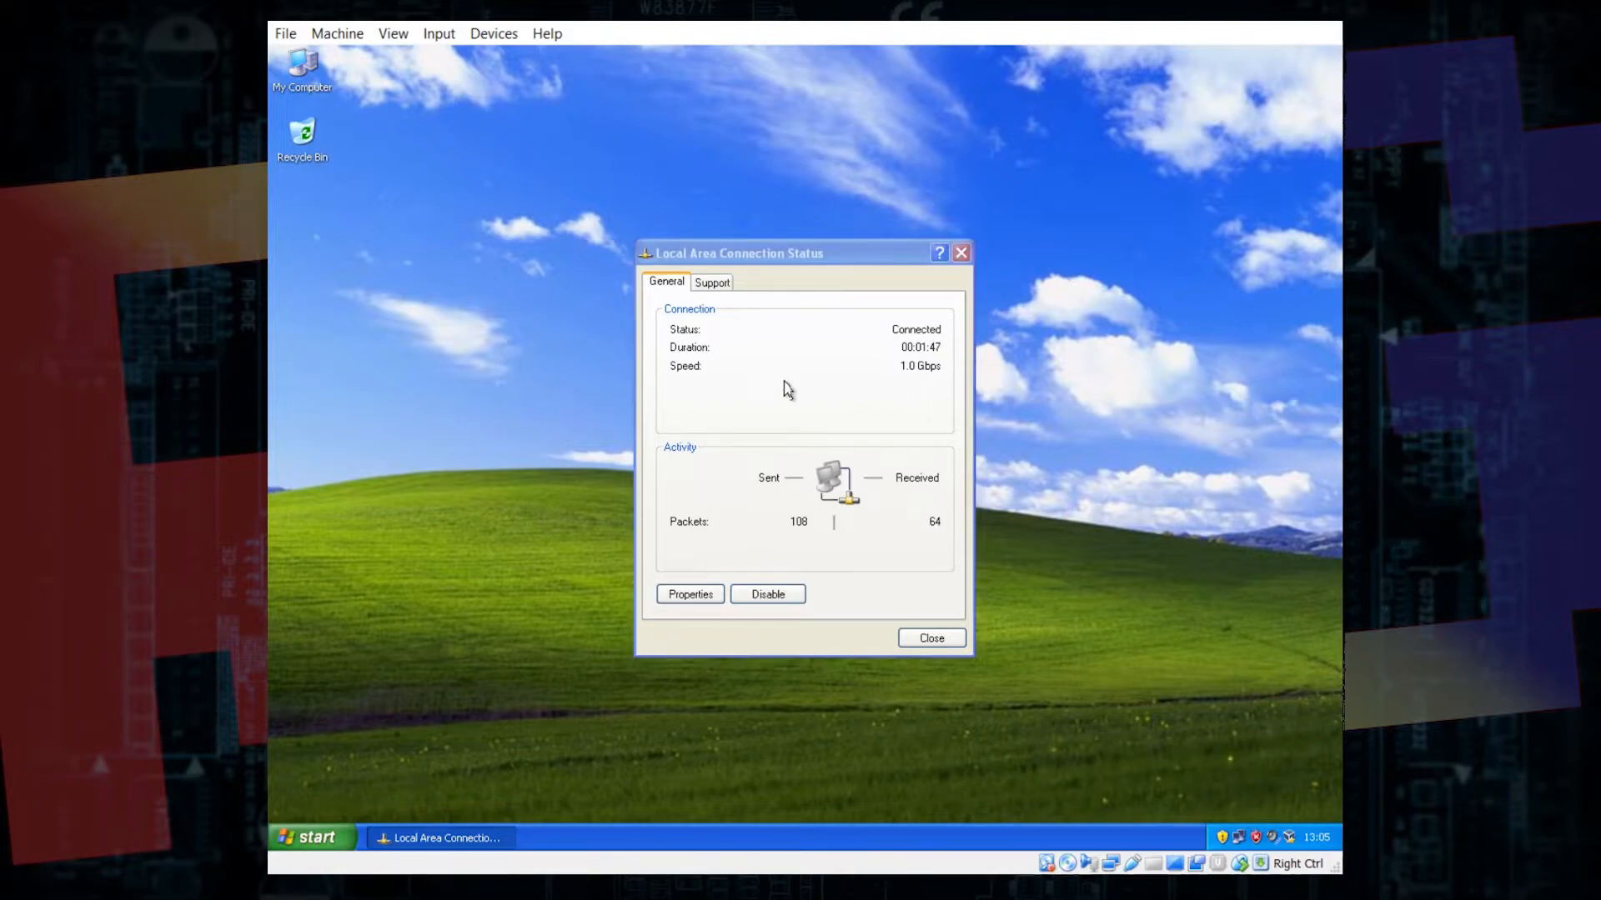
left_click(716, 284)
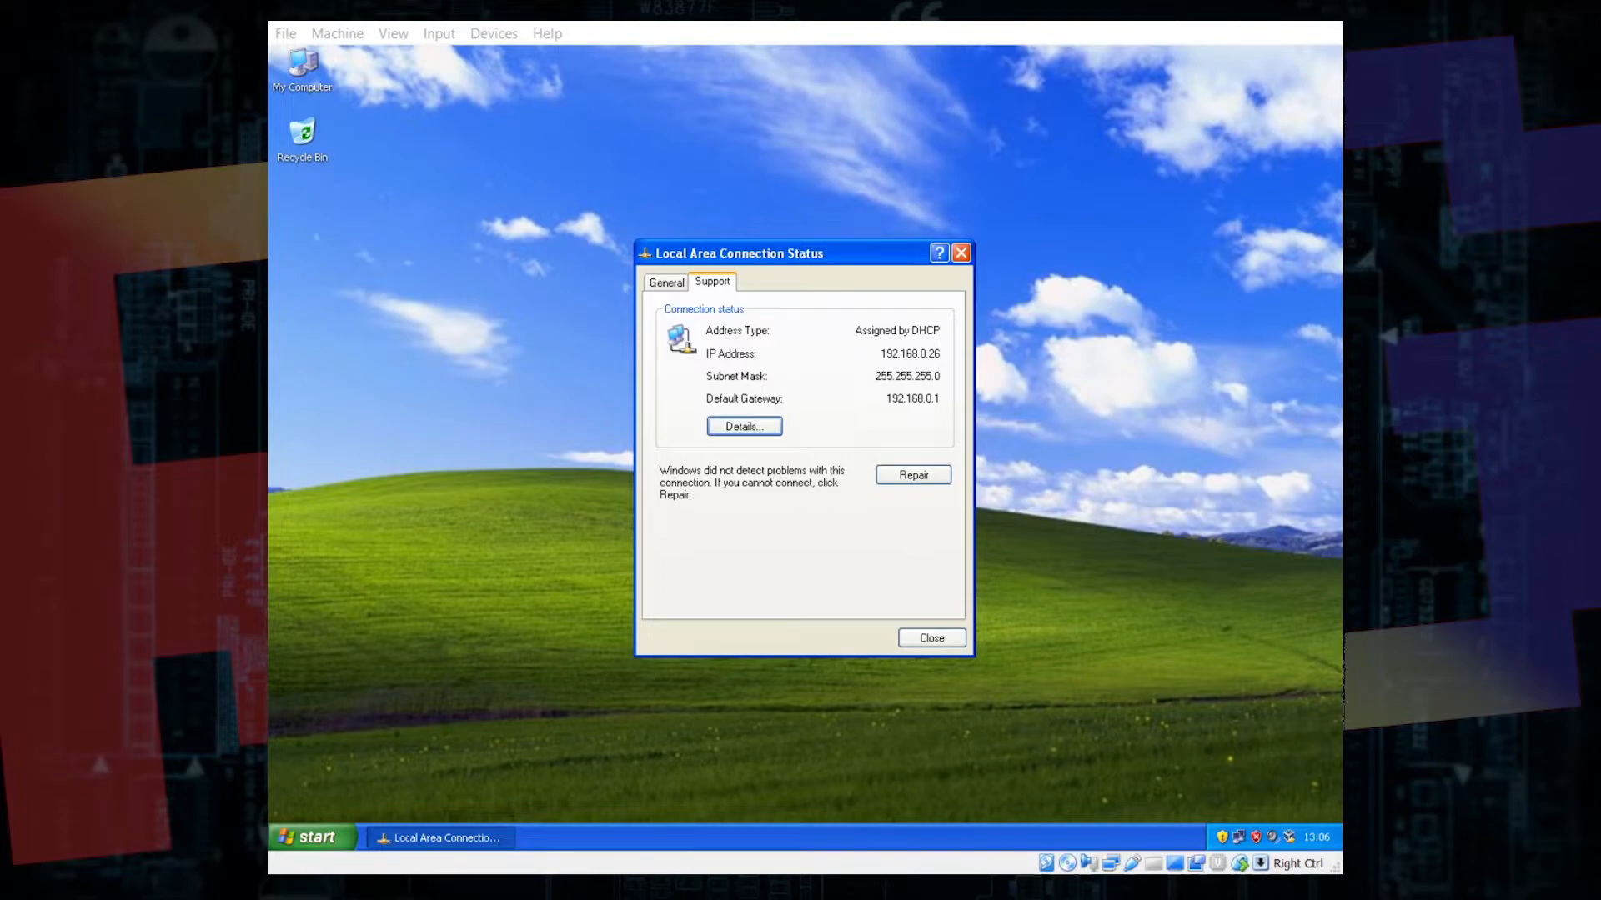
left_click(395, 822)
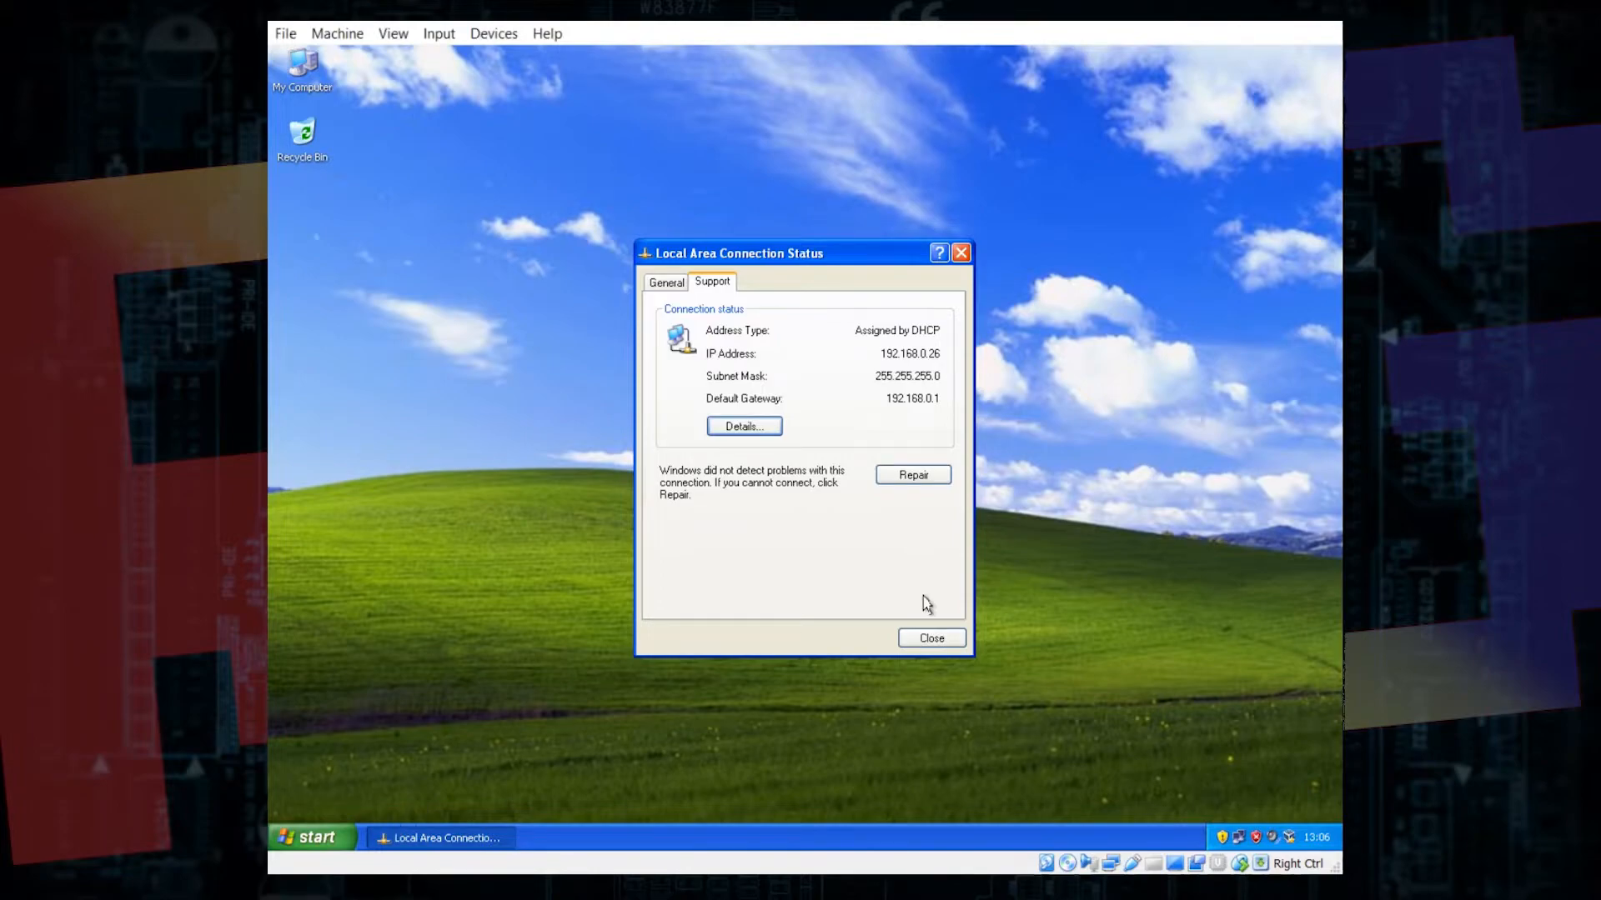
left_click(933, 639)
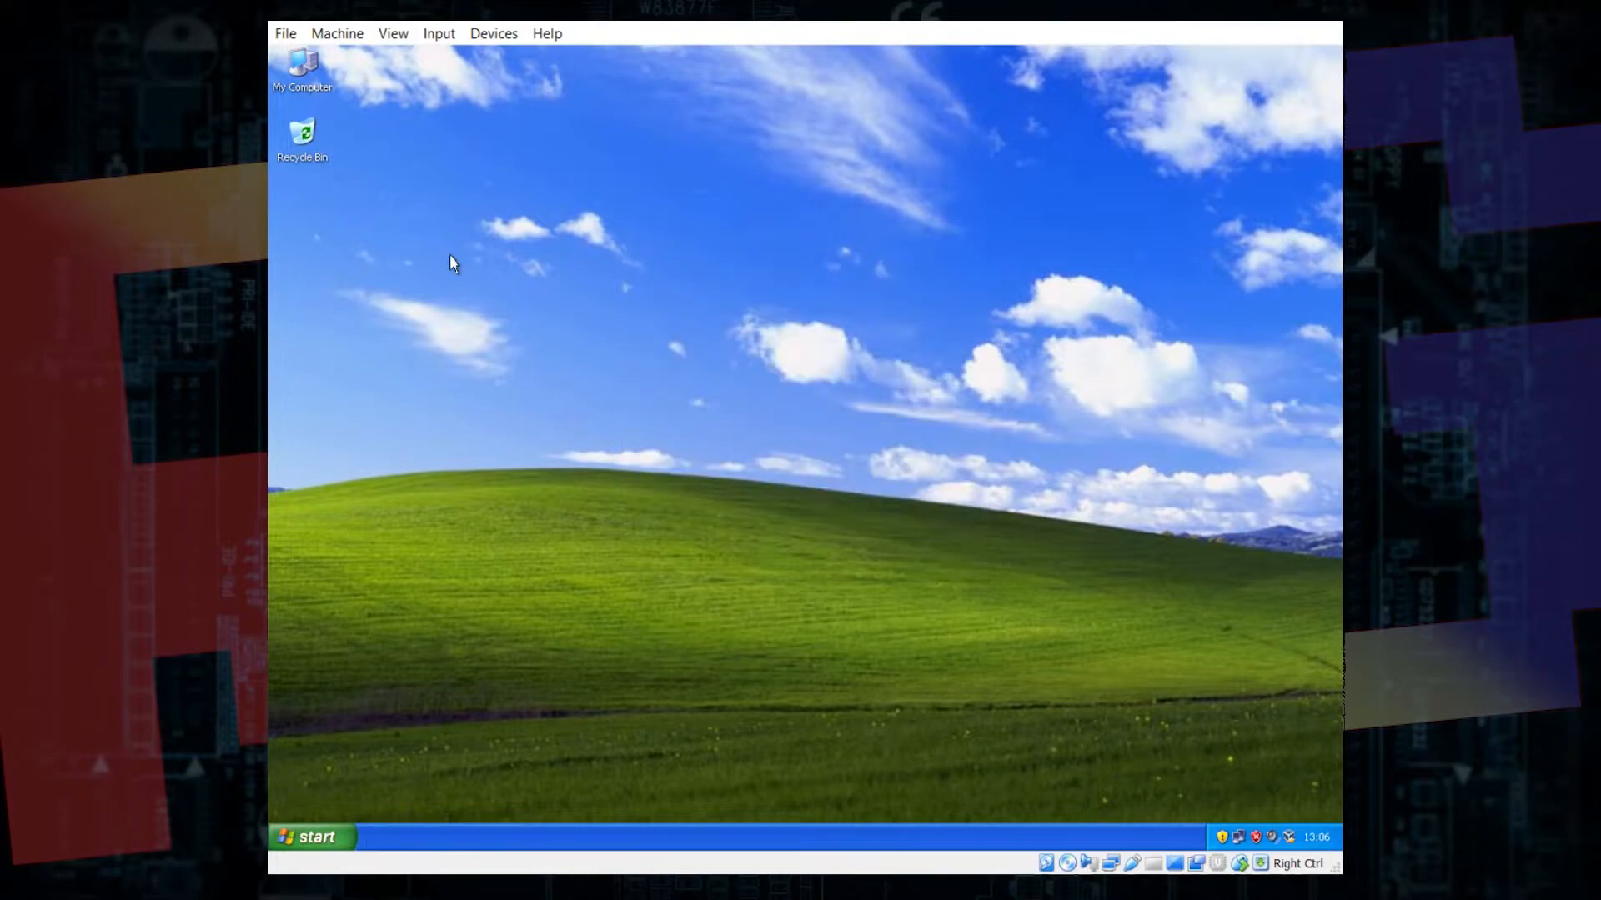
Step: Inspect the computer name and workgroup in System Properties, including the Computer Name Changes dialog
right_click(308, 77)
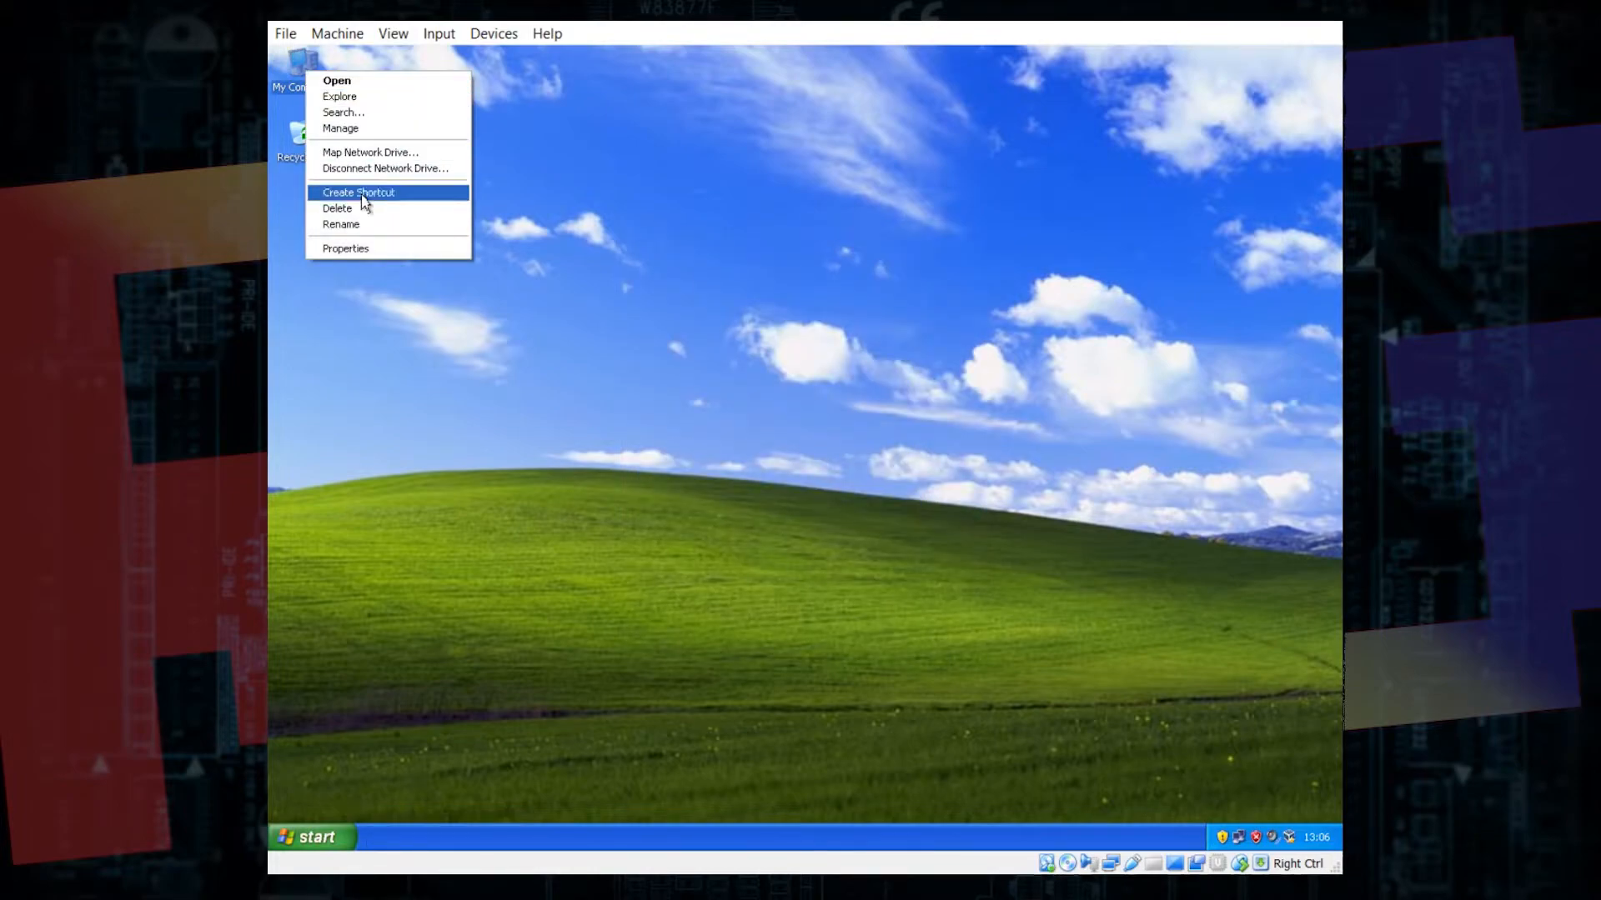
left_click(377, 250)
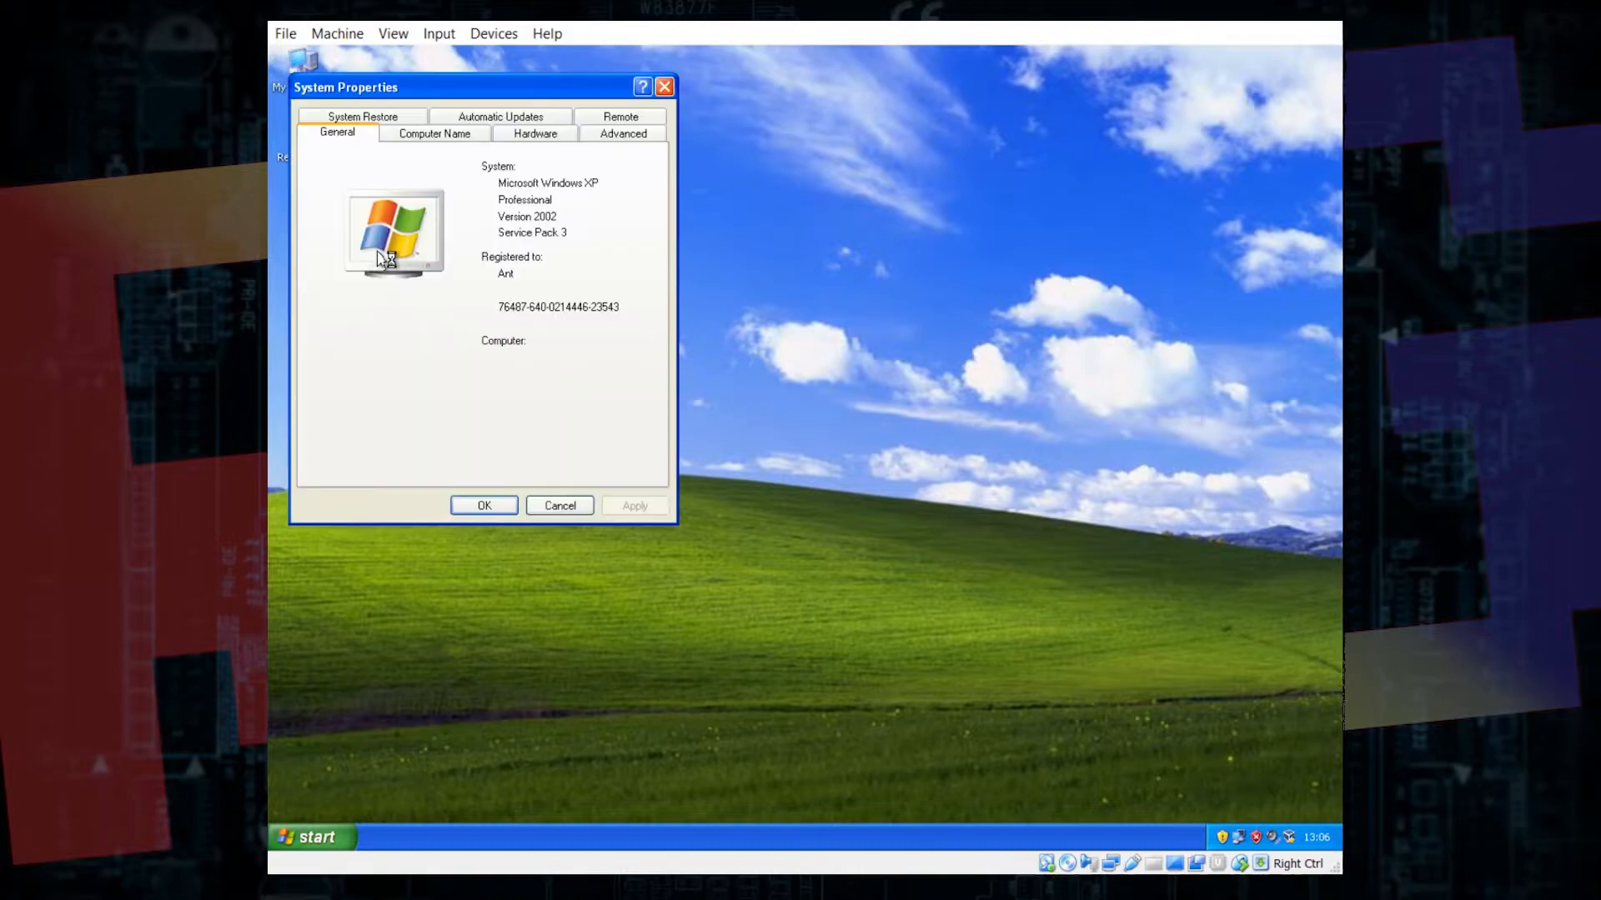
left_click(464, 135)
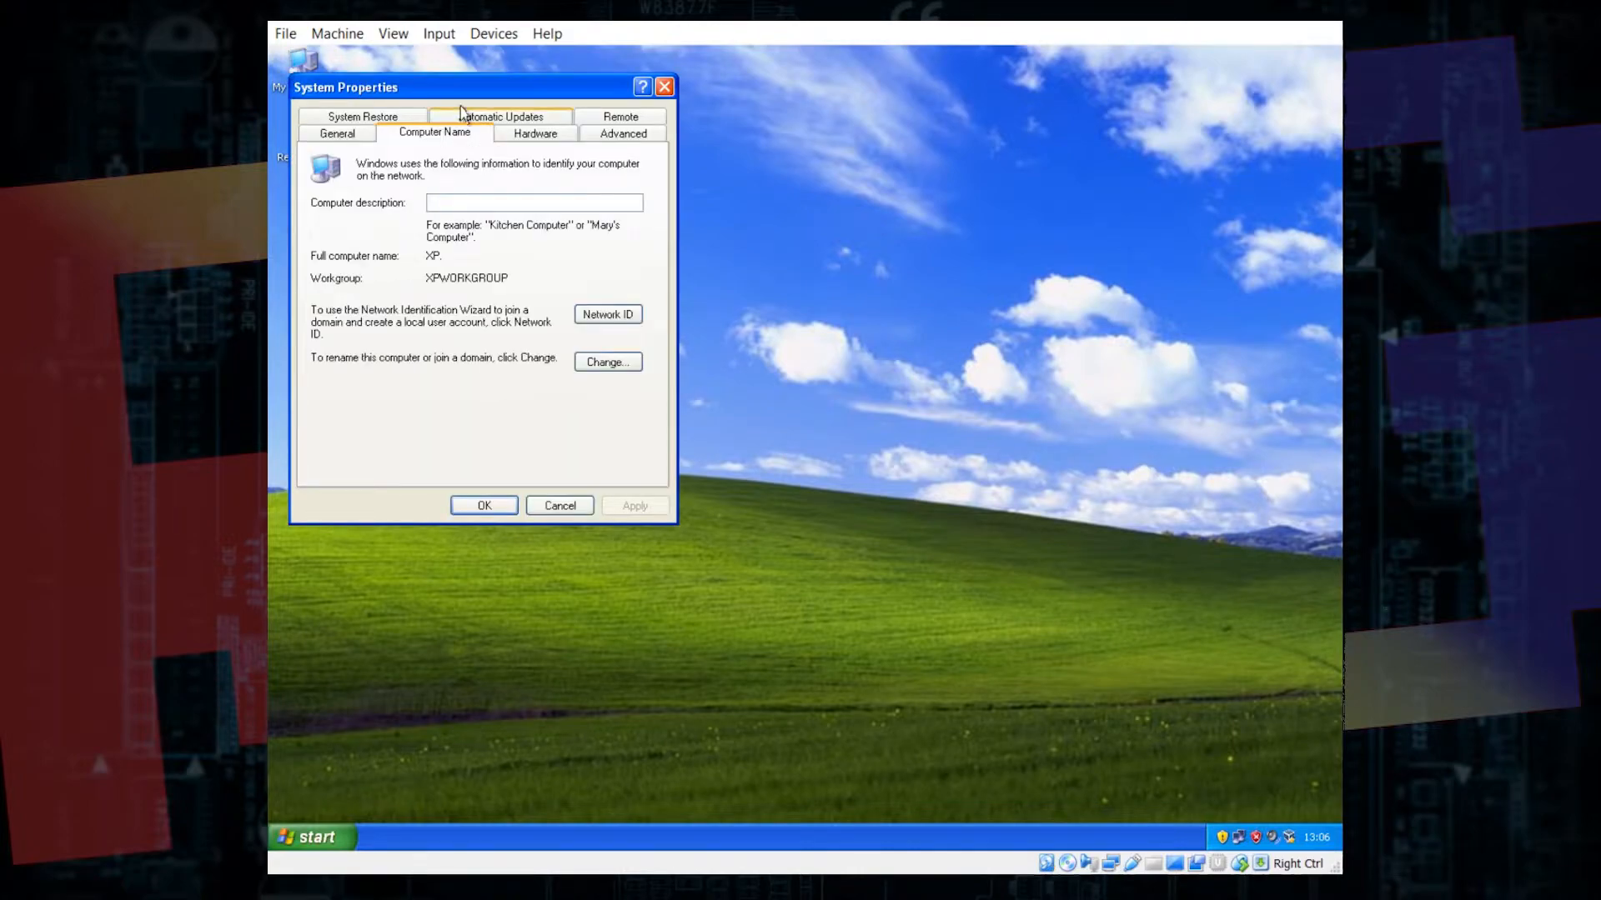
left_click_drag(462, 101, 692, 121)
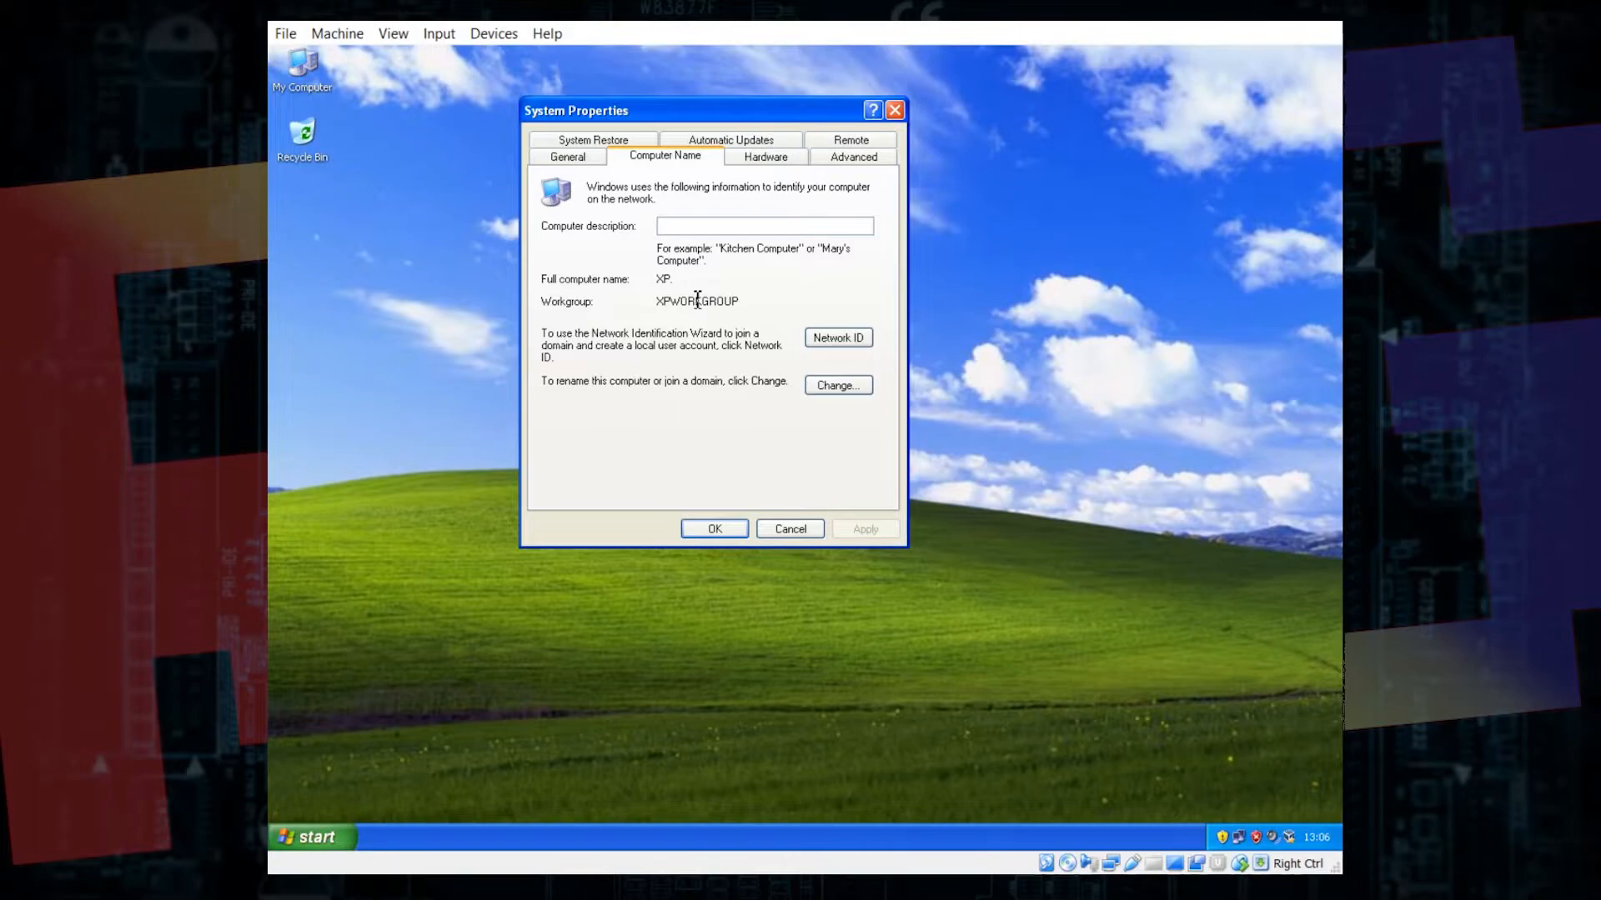
left_click(843, 392)
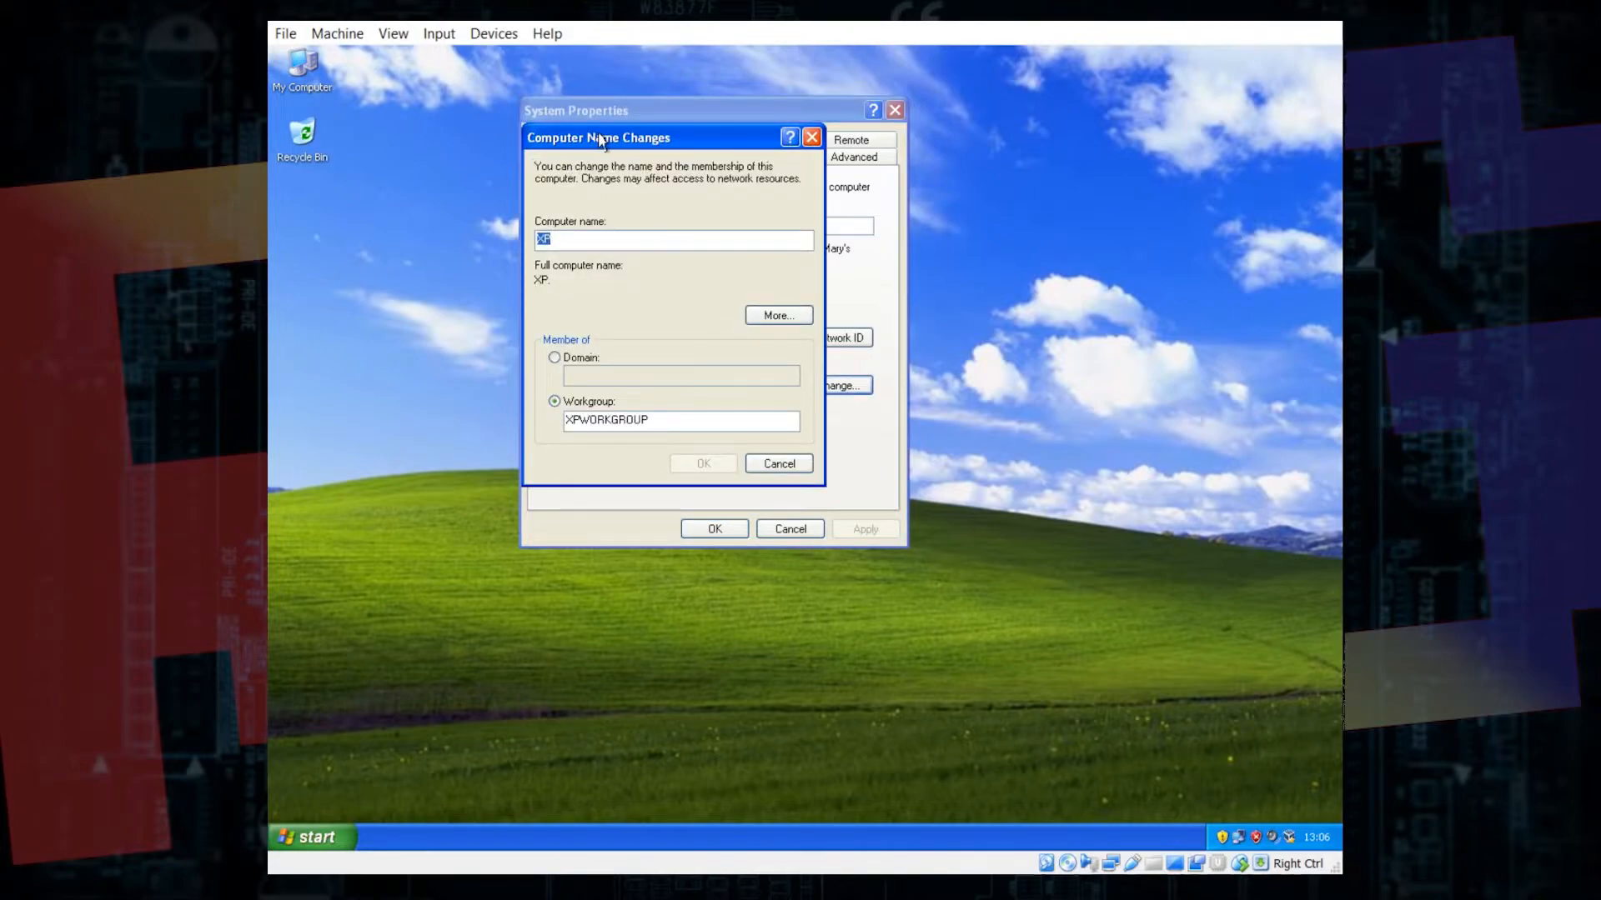
left_click_drag(600, 140, 740, 193)
left_click(776, 291)
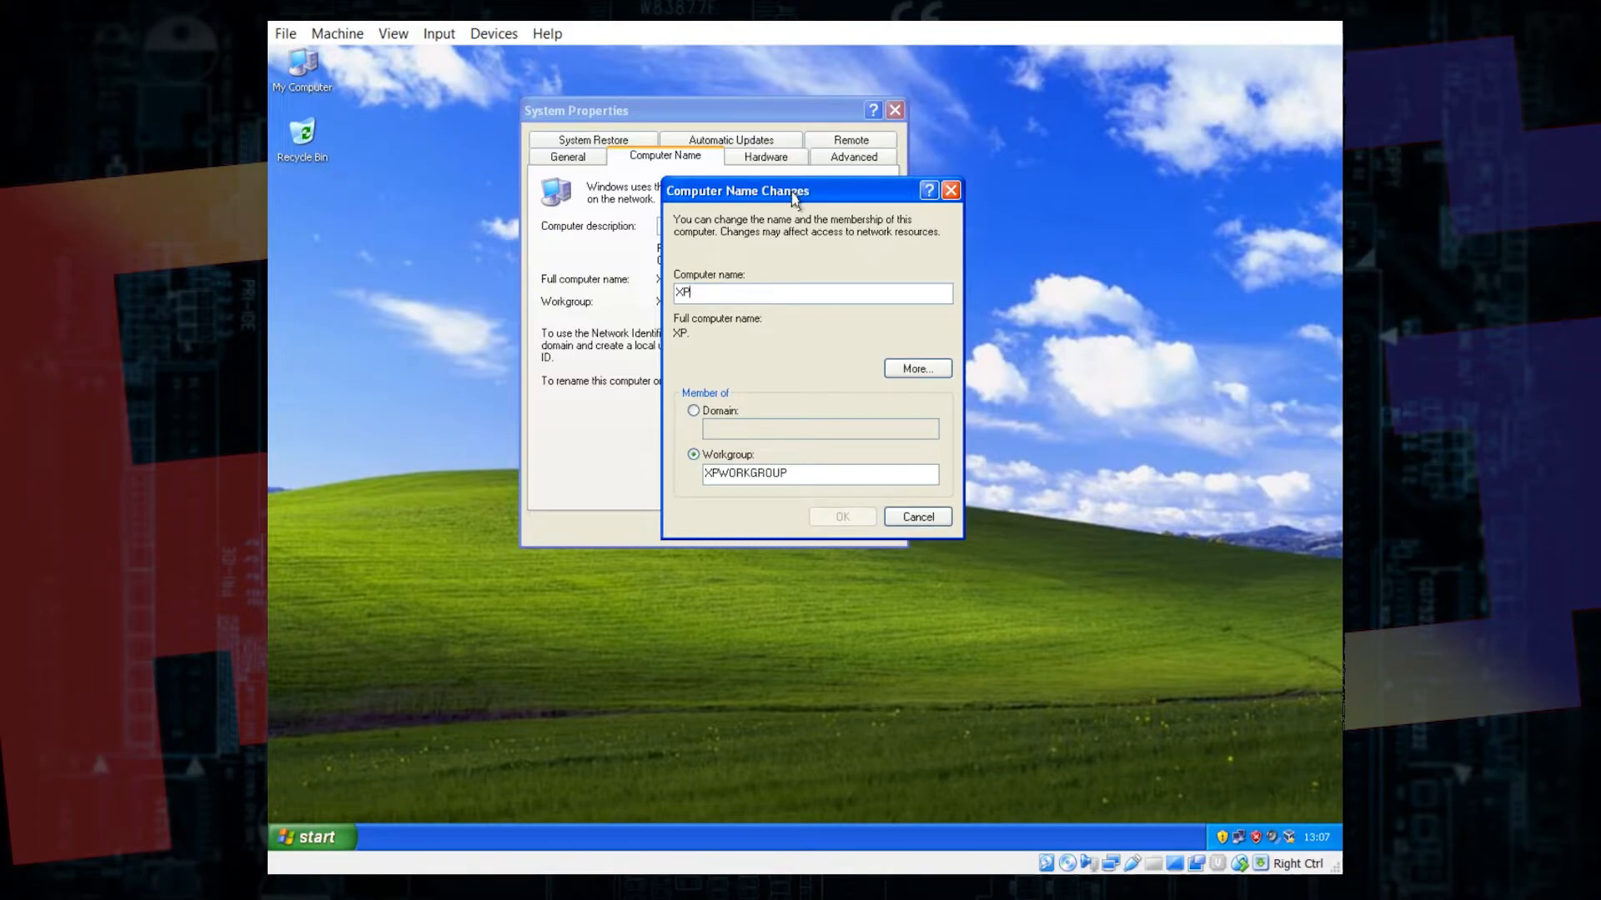
left_click_drag(794, 198, 828, 160)
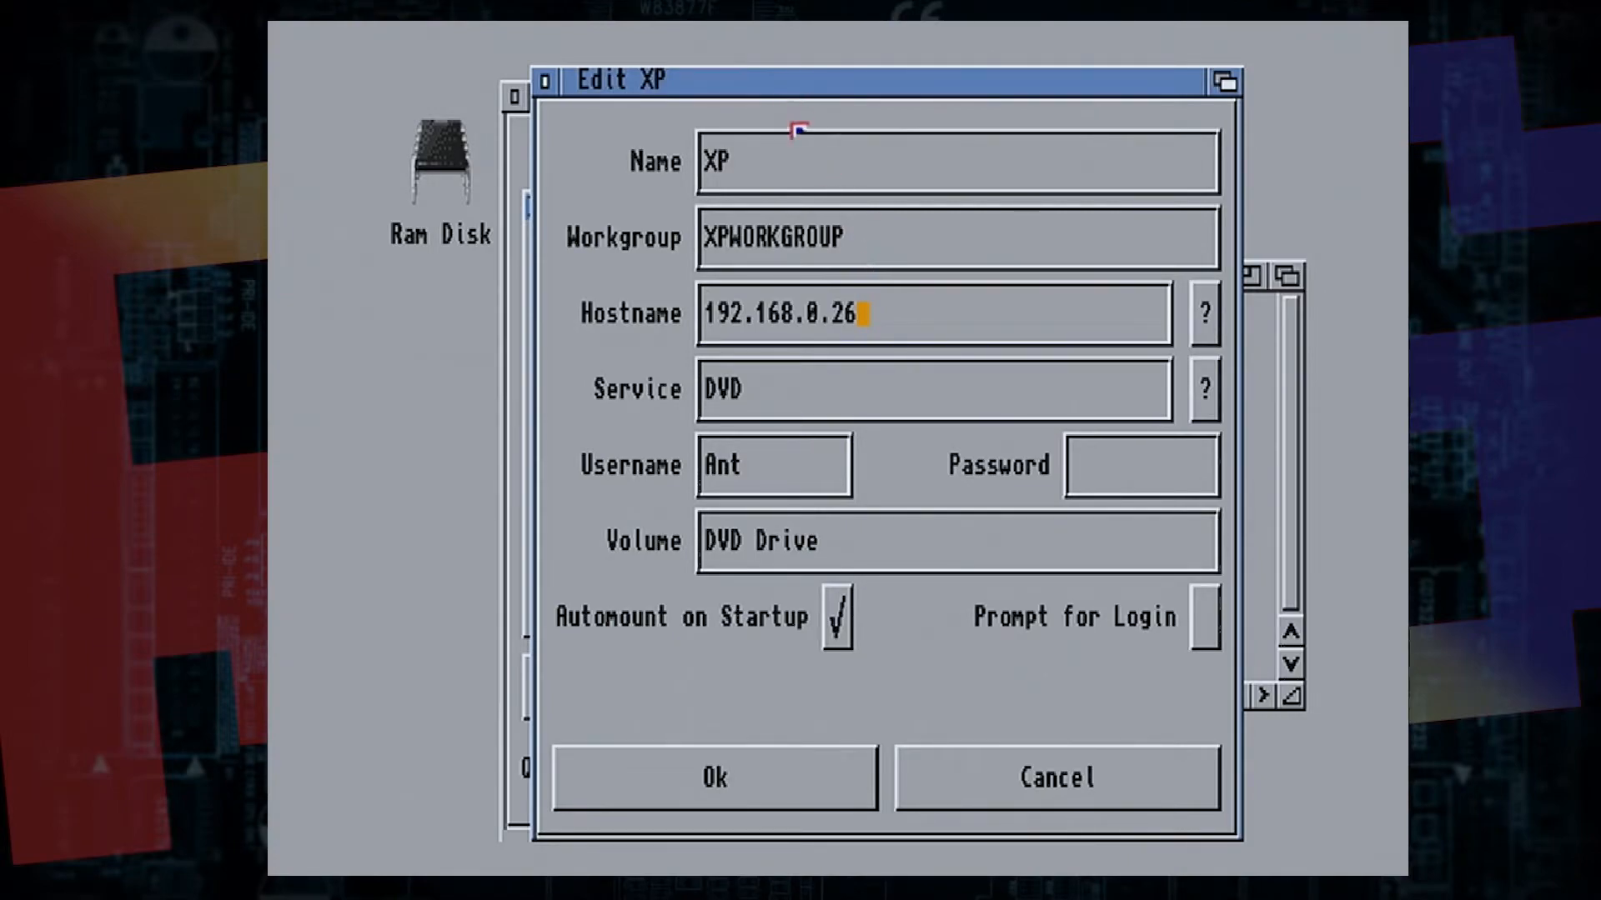
Step: Switch to SMBMounter on the Amiga and check the Name, Workgroup and Service fields of the XP mount
left_click(788, 157)
left_click(892, 241)
left_click_drag(674, 81, 624, 112)
left_click(747, 204)
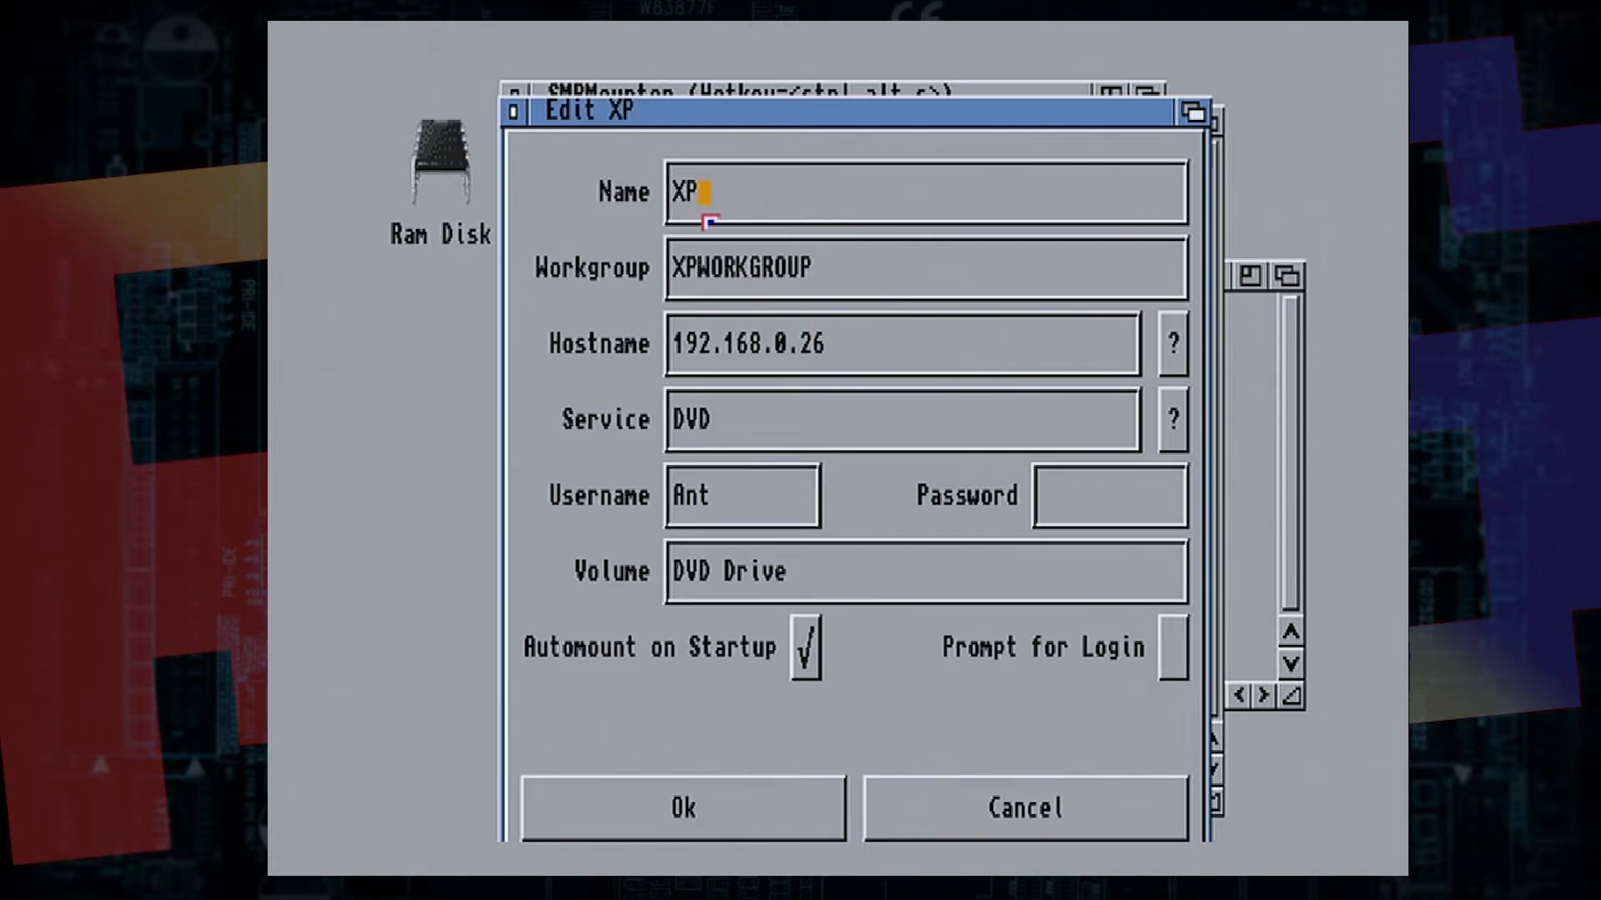
left_click(729, 426)
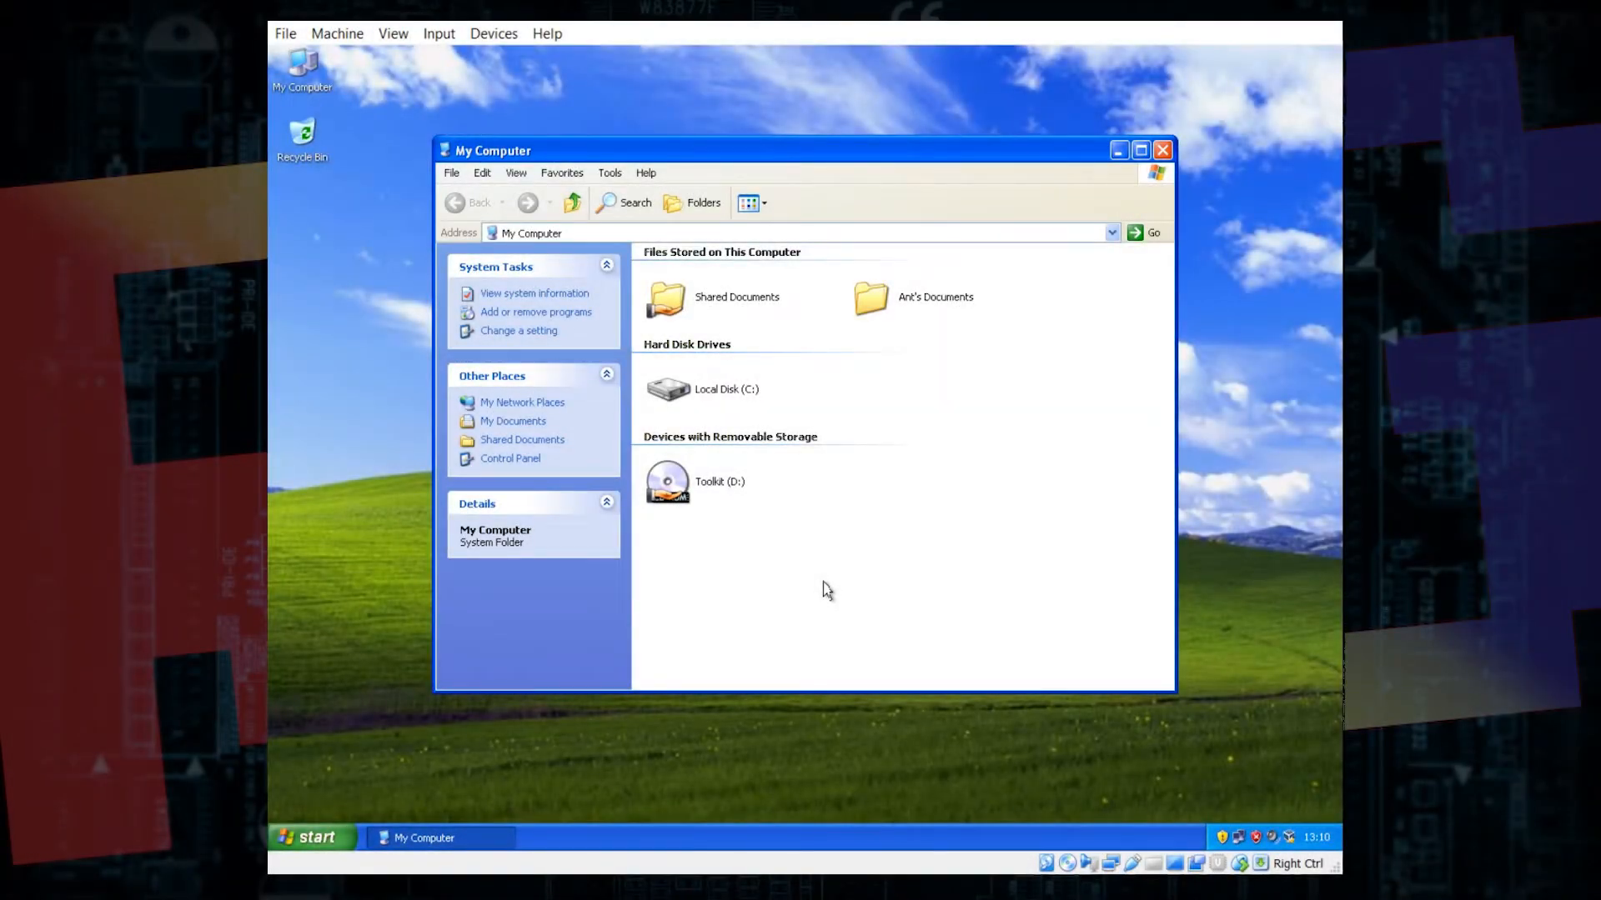
Step: Review the network sharing properties of the Toolkit (D:) drive in Windows XP and compare its share name with SMBMounter's Service field
mouse_move(672, 487)
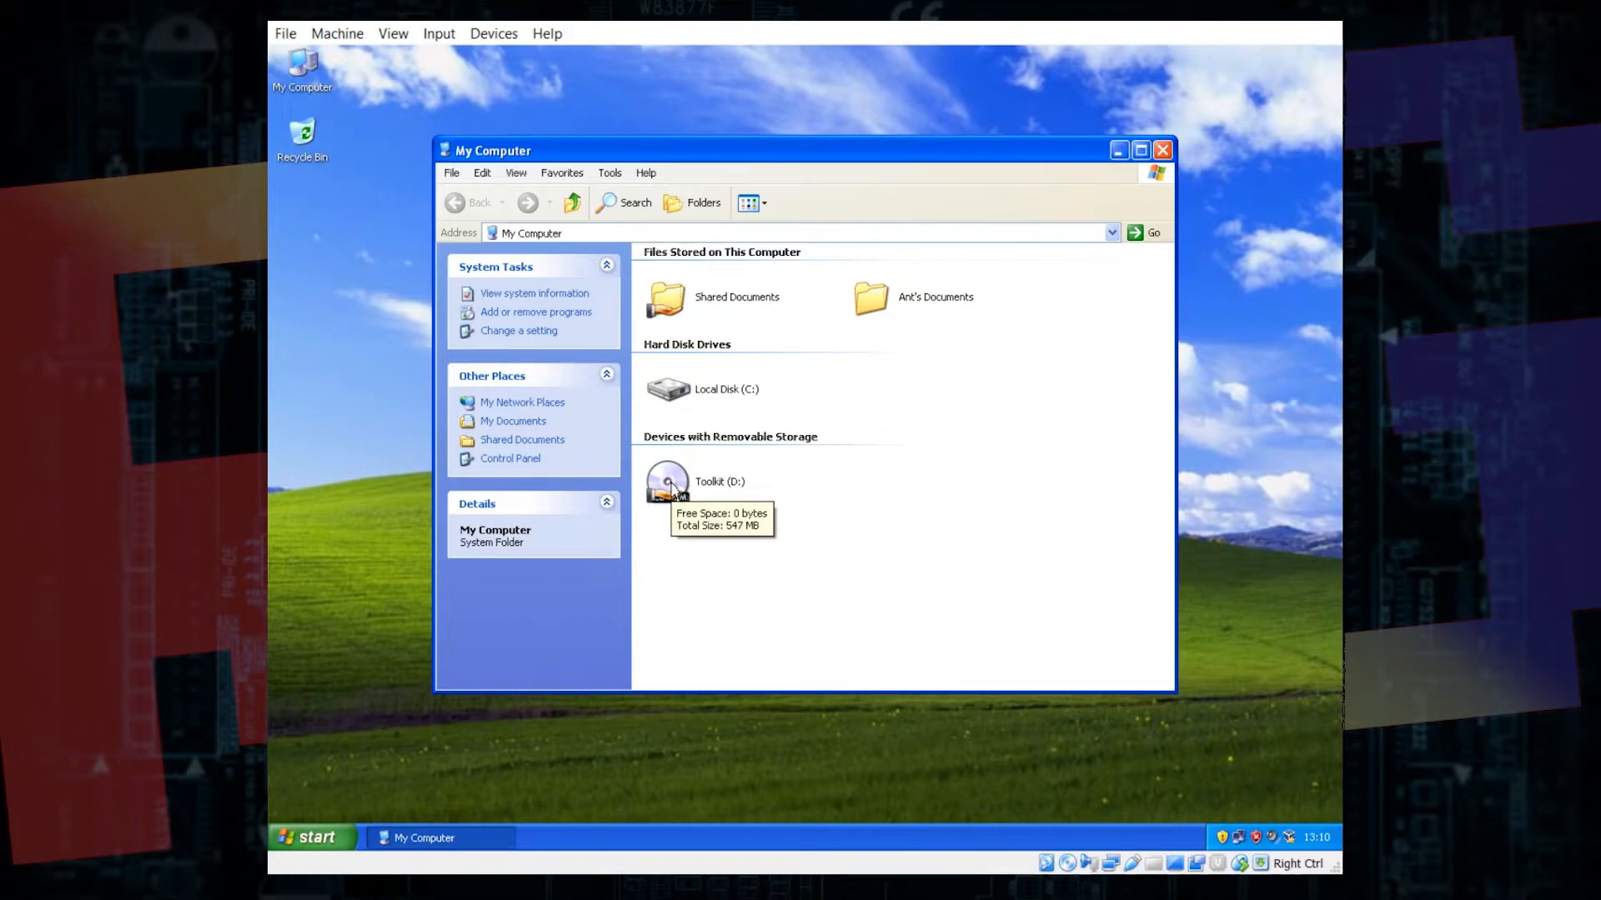
right_click(672, 487)
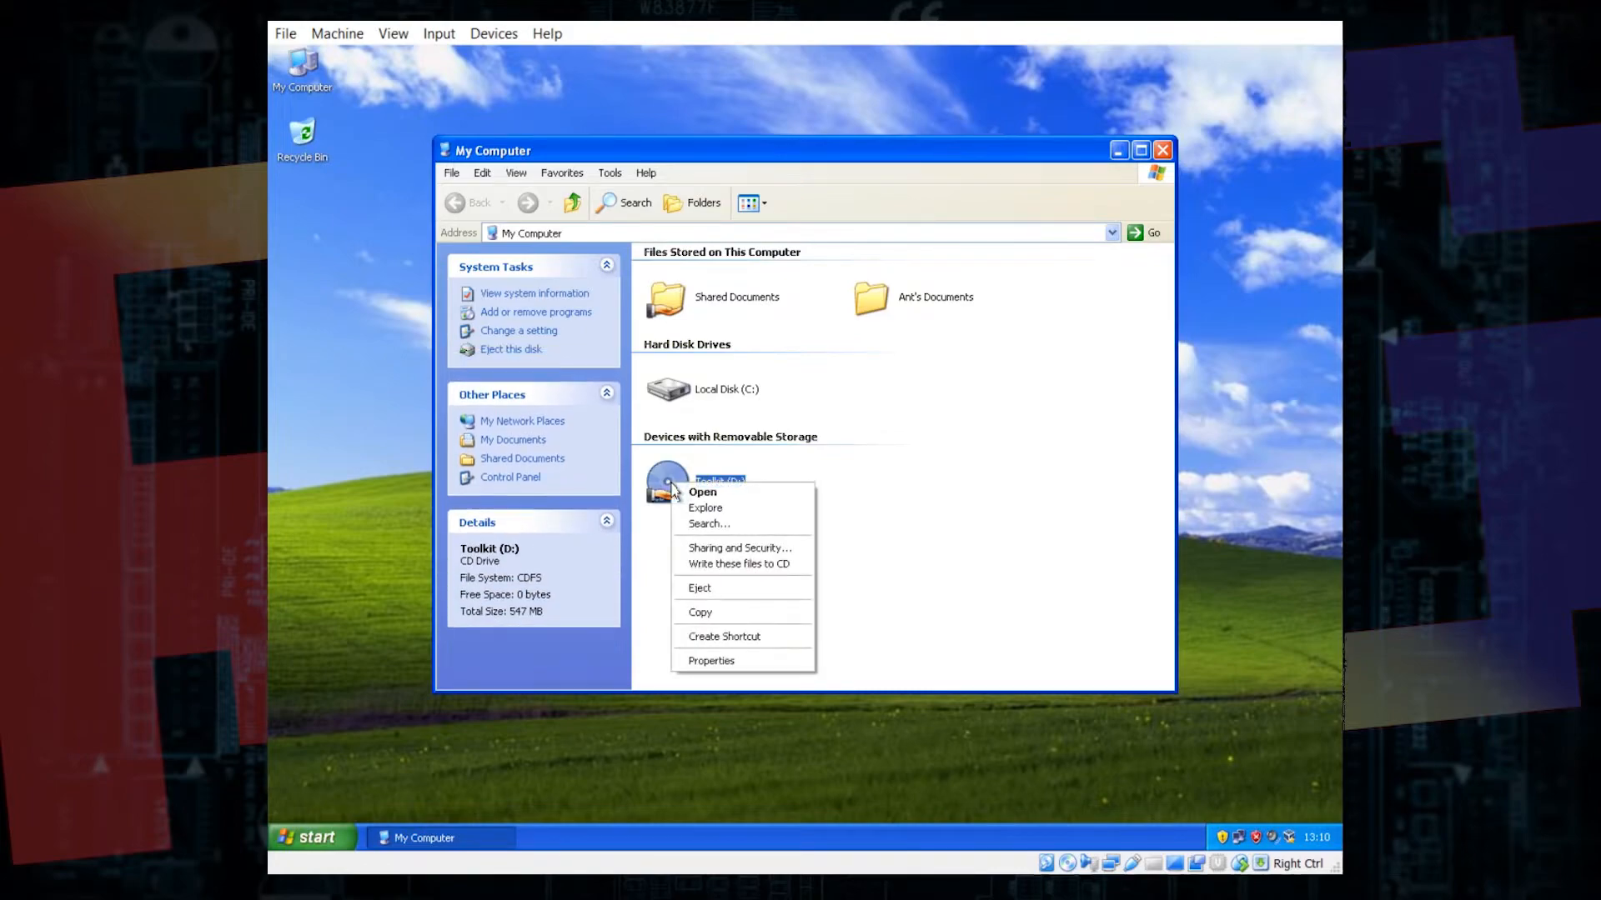
left_click(735, 662)
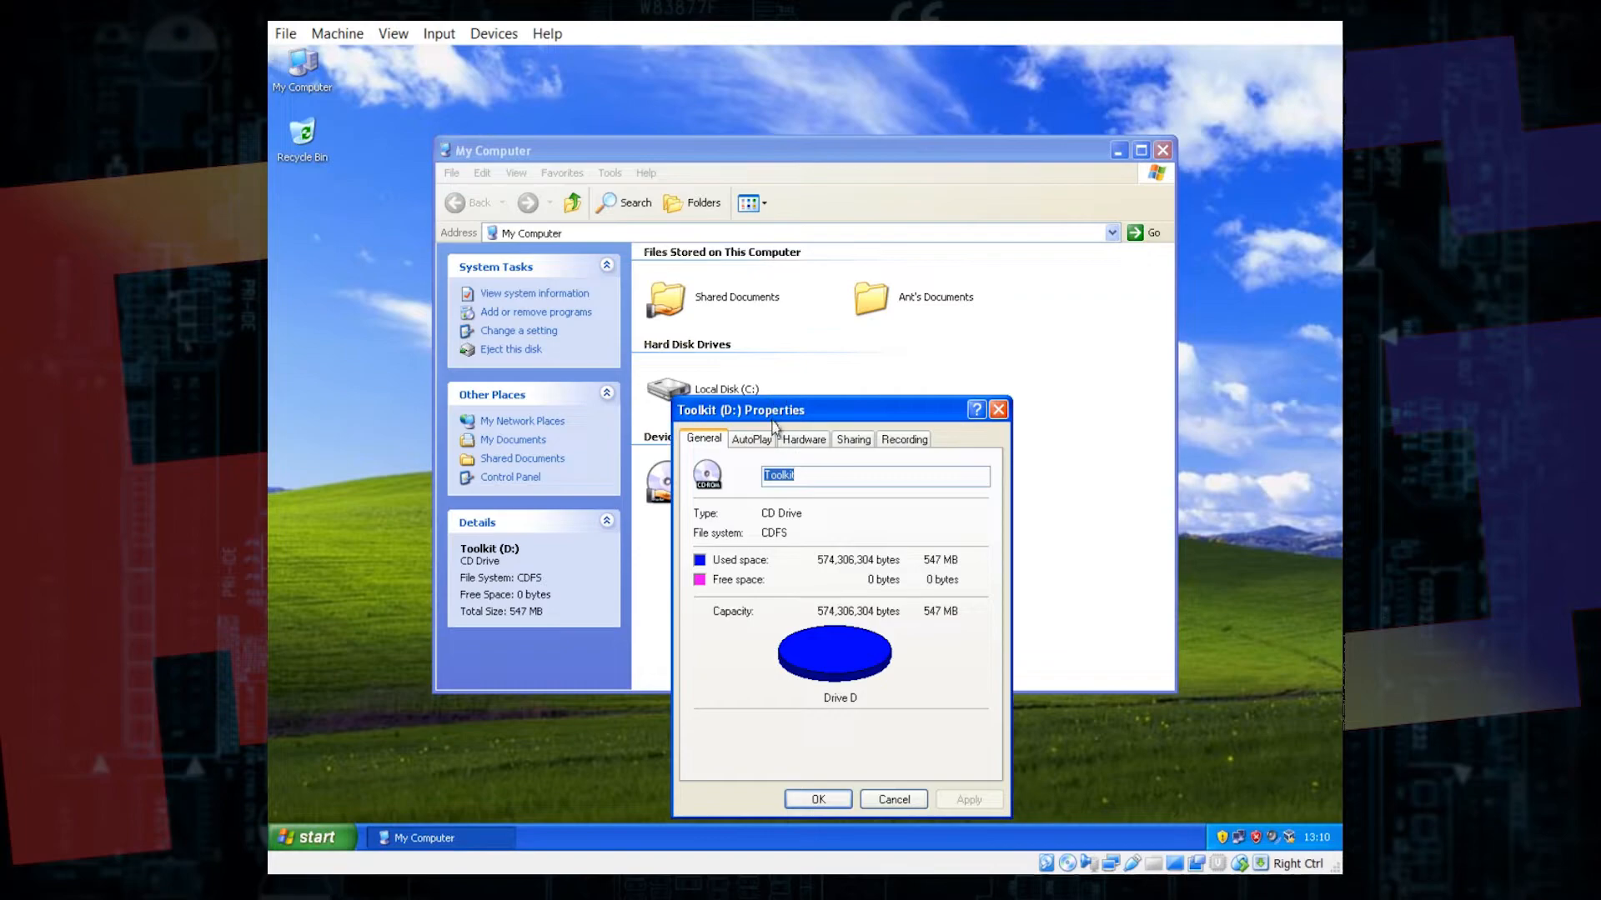
left_click_drag(784, 412, 807, 286)
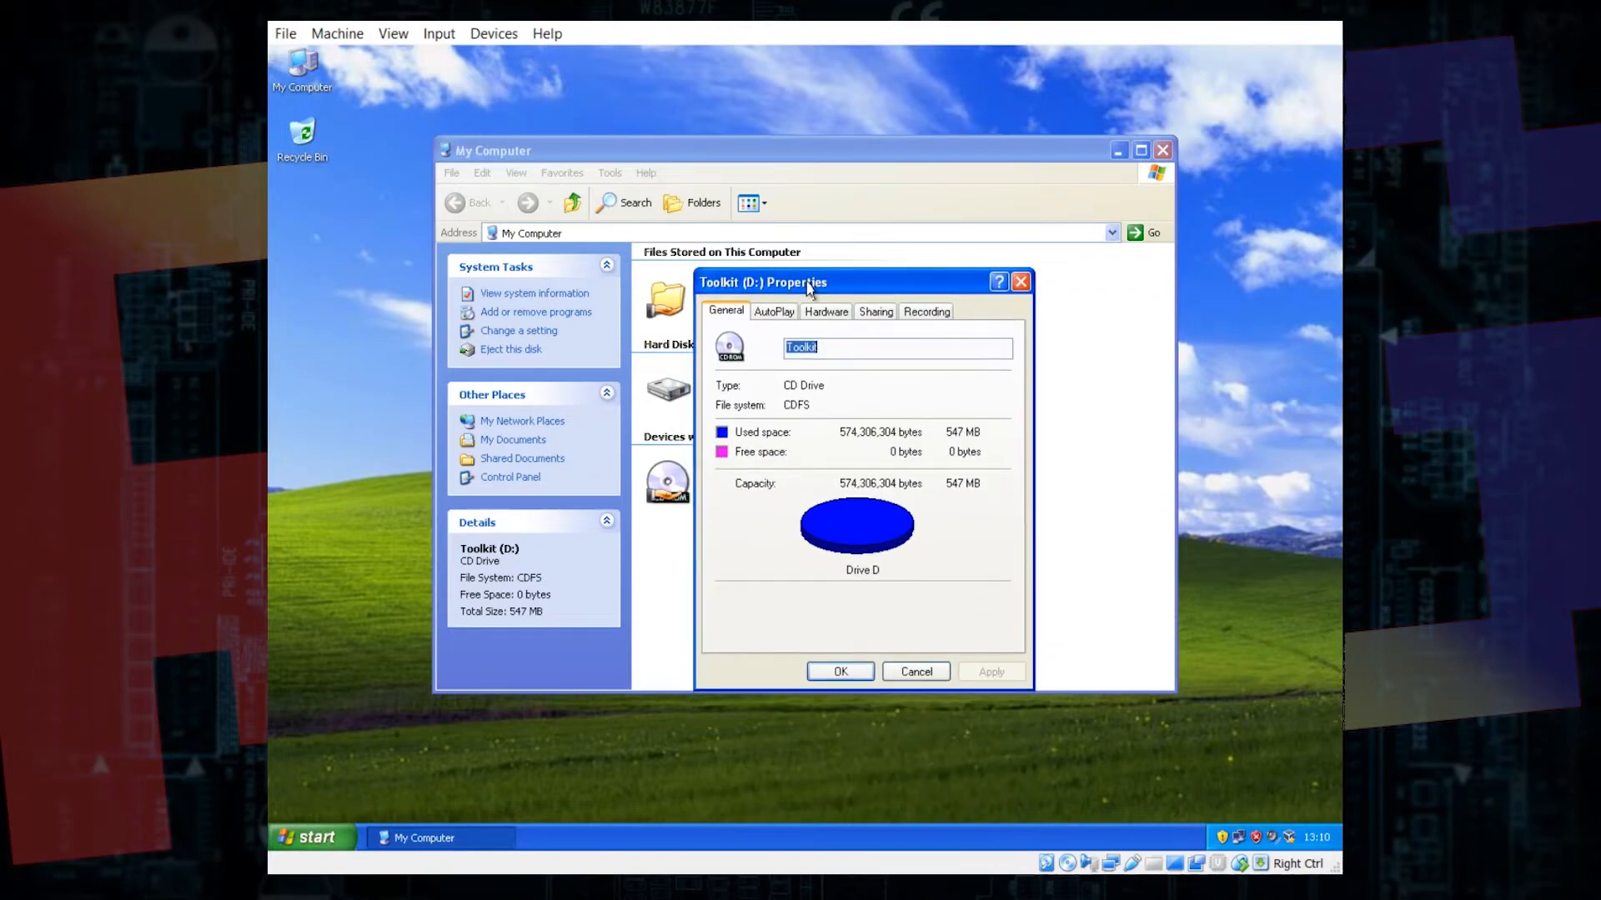
left_click(865, 313)
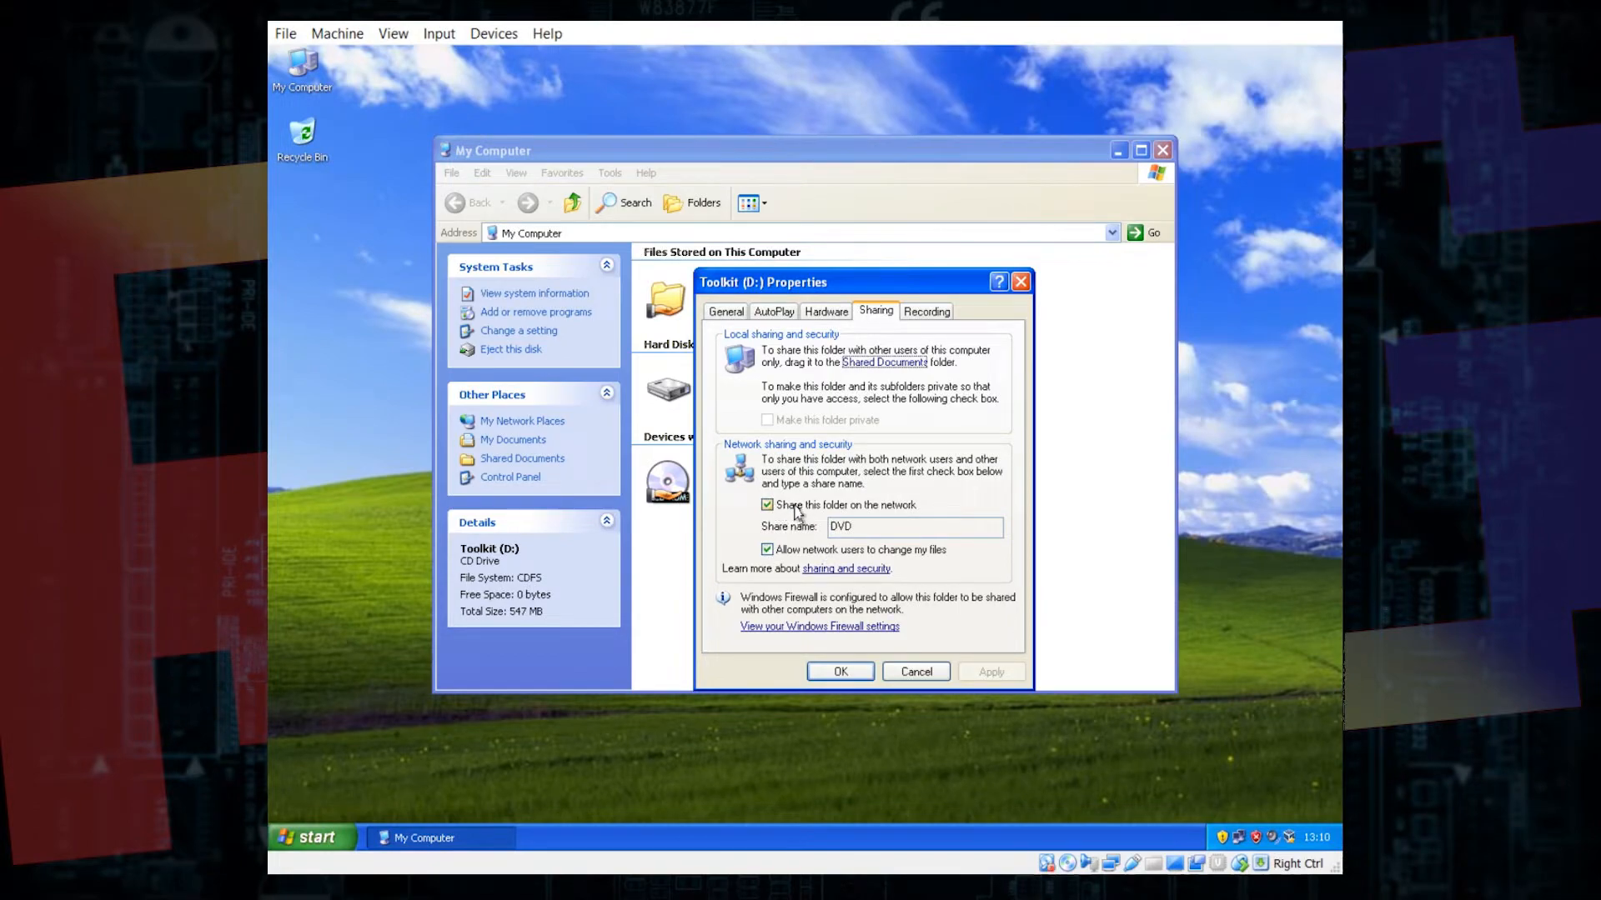
left_click(886, 510)
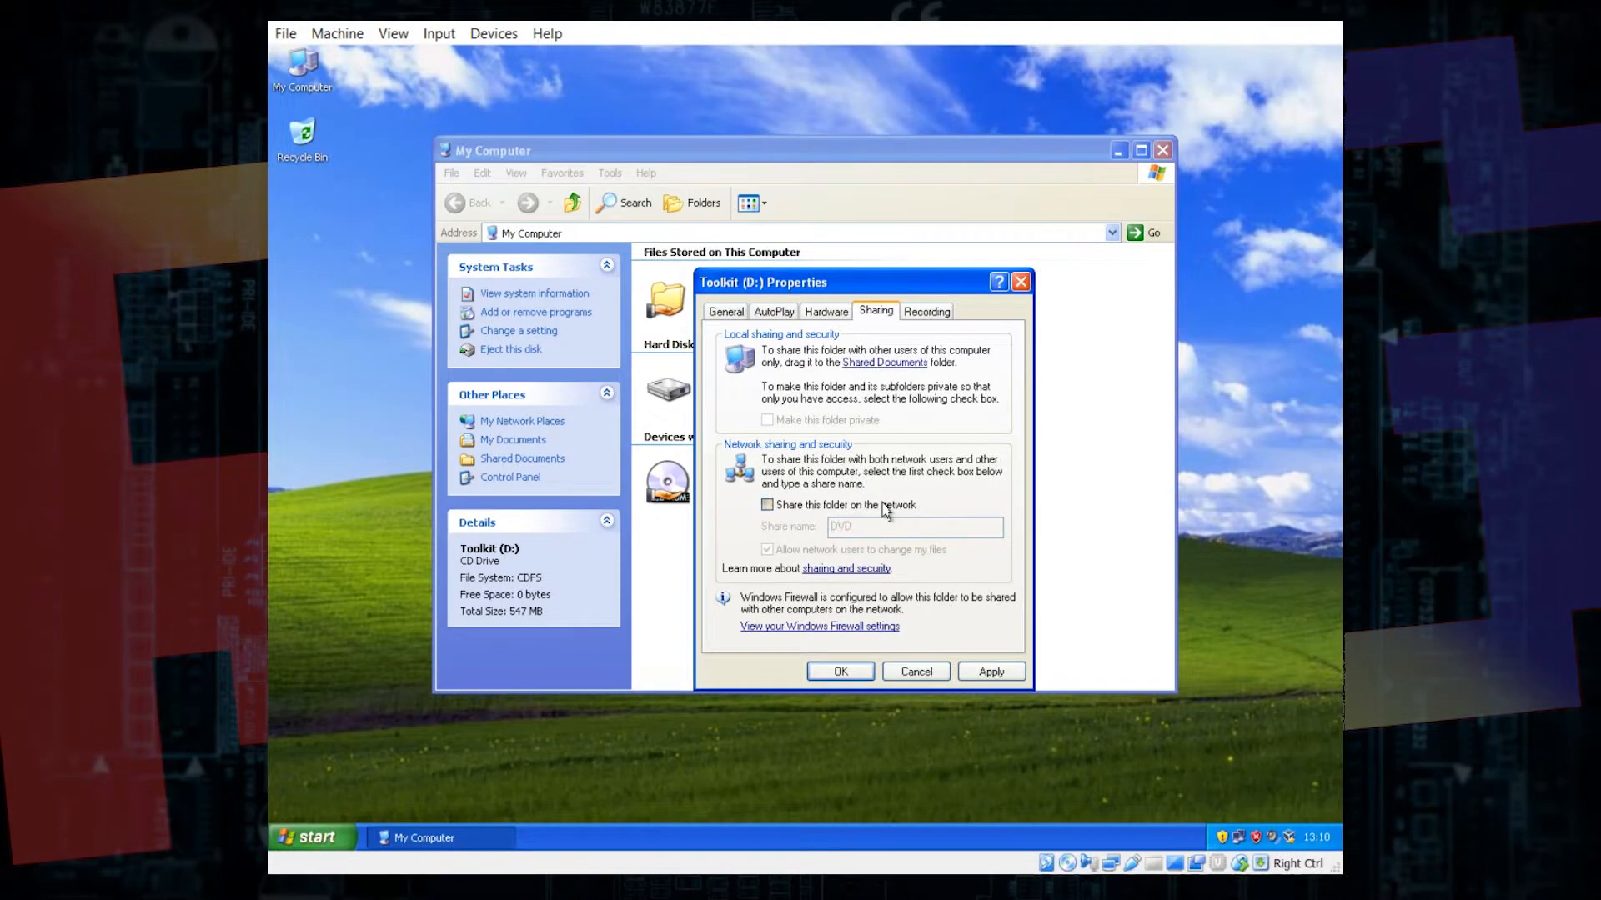
left_click(882, 504)
left_click_drag(875, 522, 808, 522)
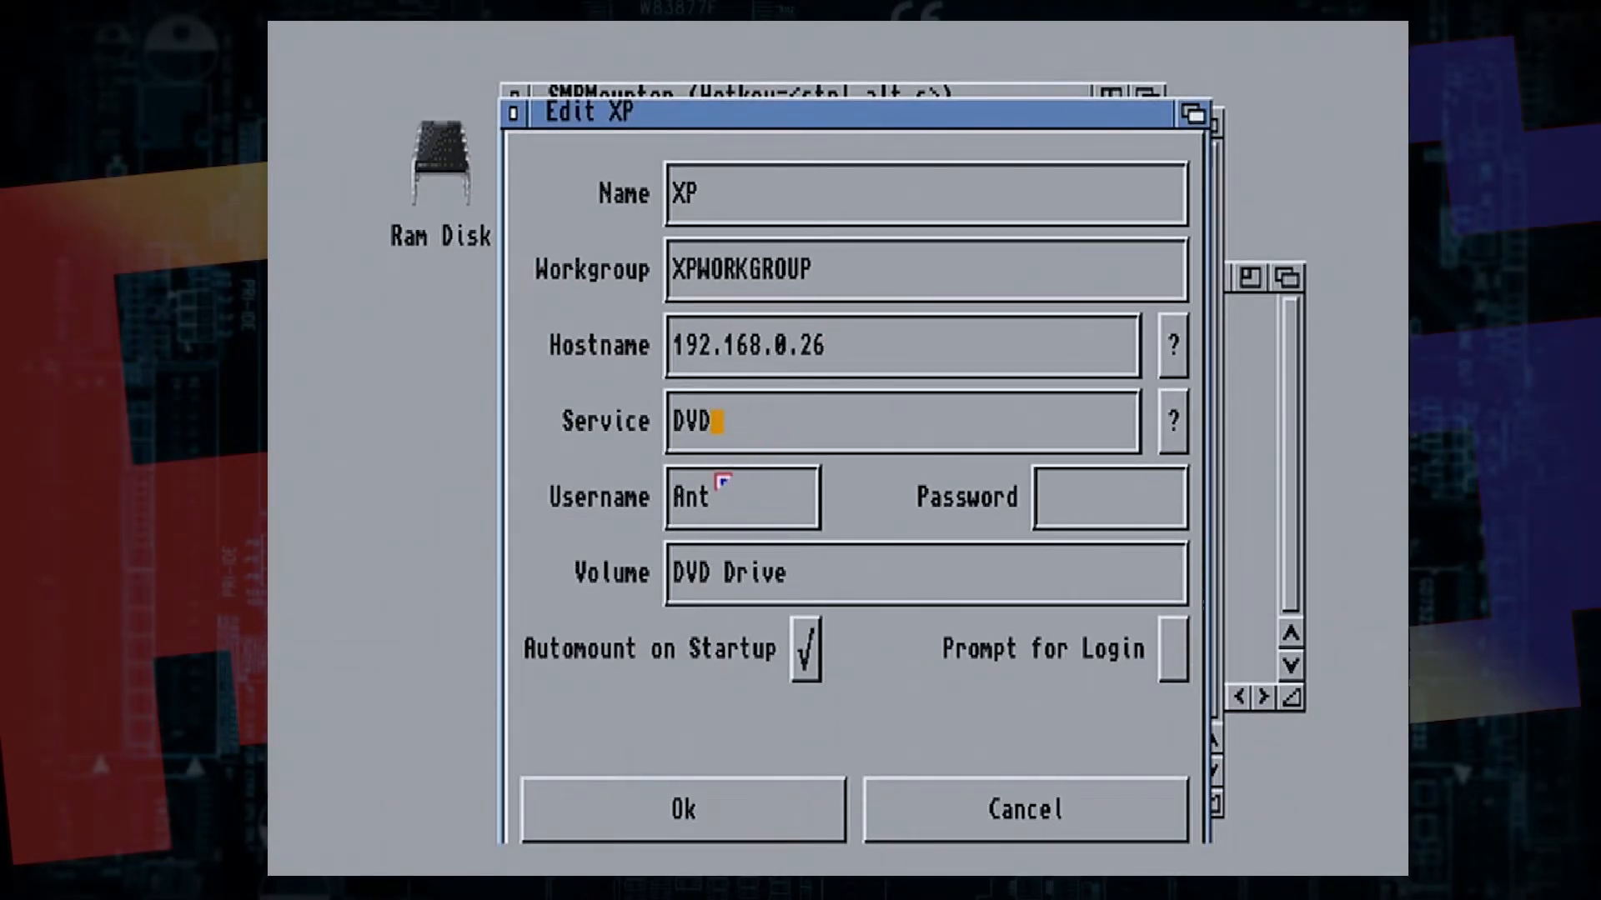
left_click(746, 414)
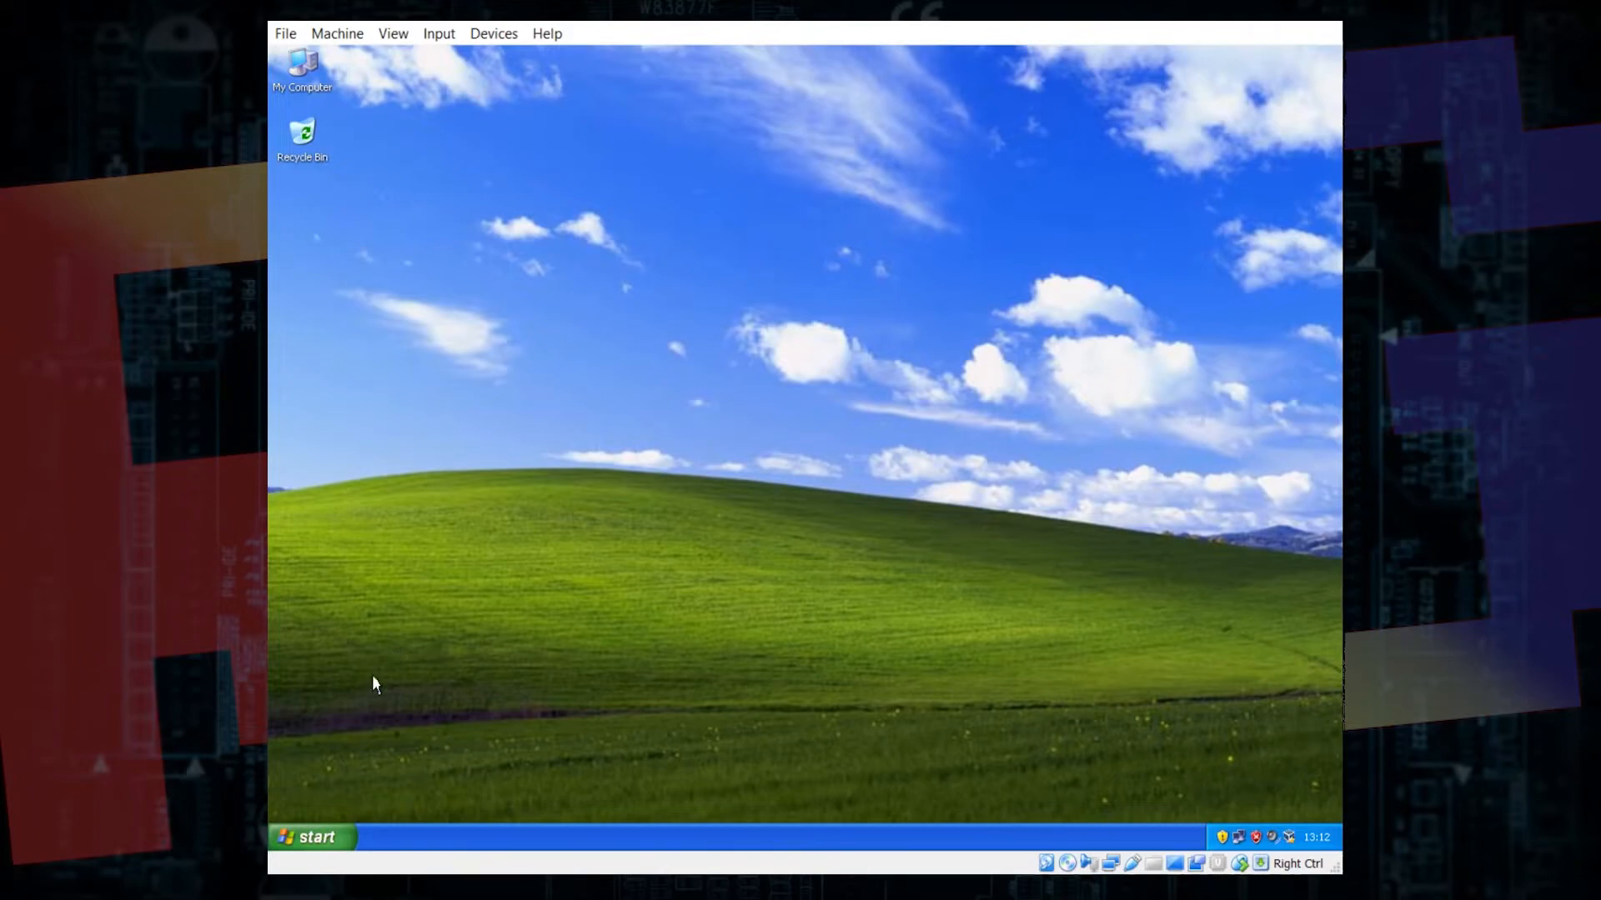
Step: Check the account name in Windows XP against the mount's Username field, review its Volume field, and cancel the mount editor
left_click(321, 836)
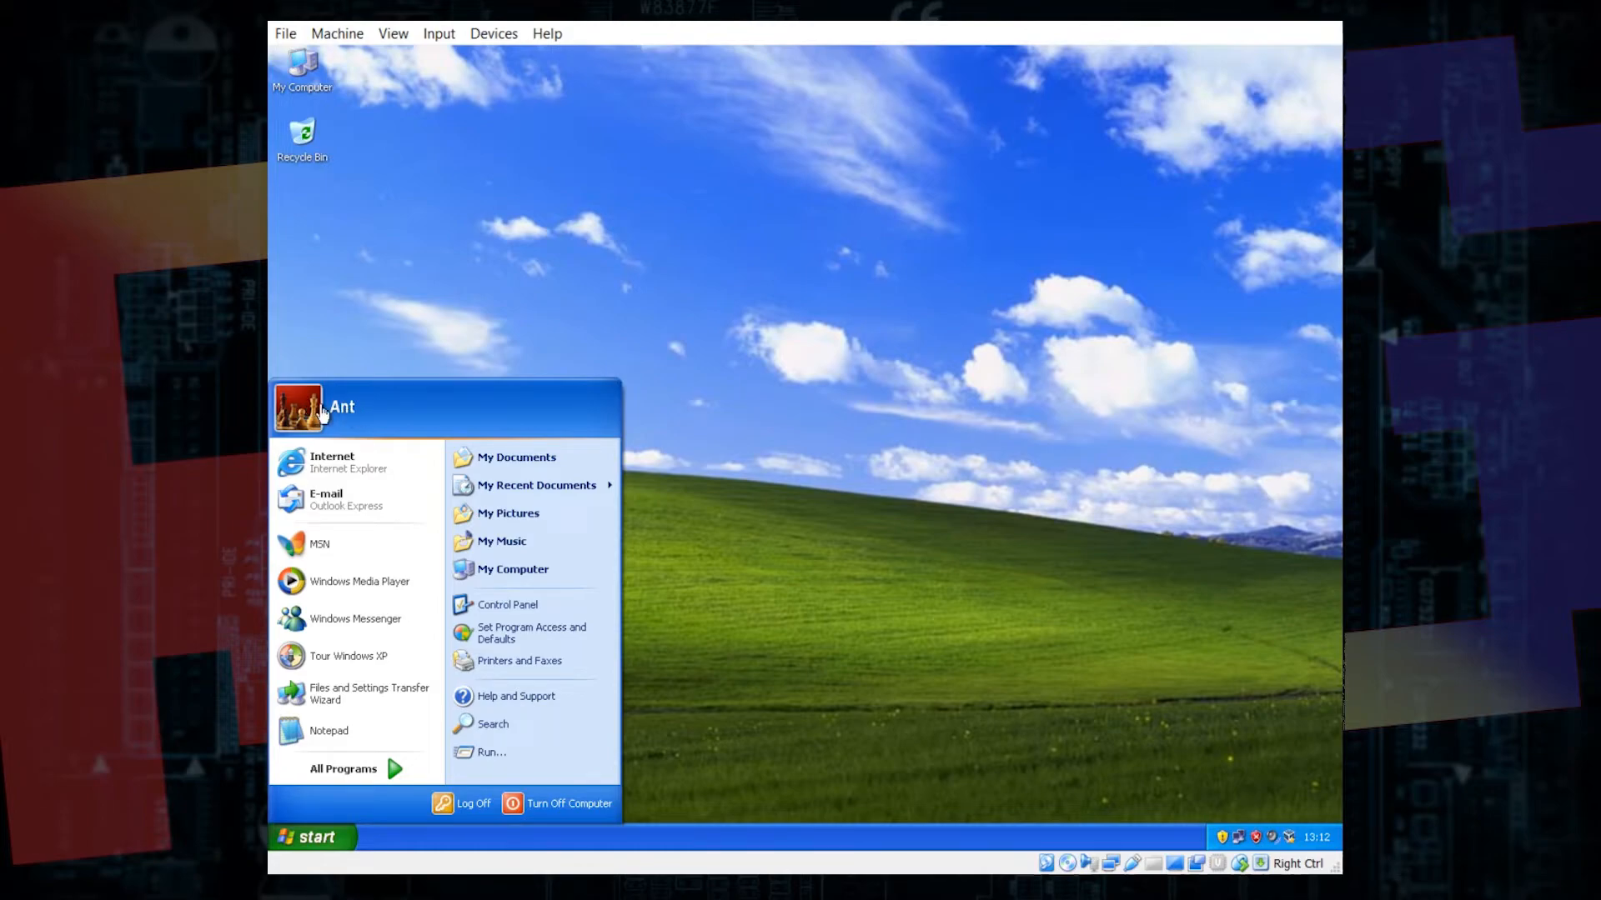
left_click(423, 372)
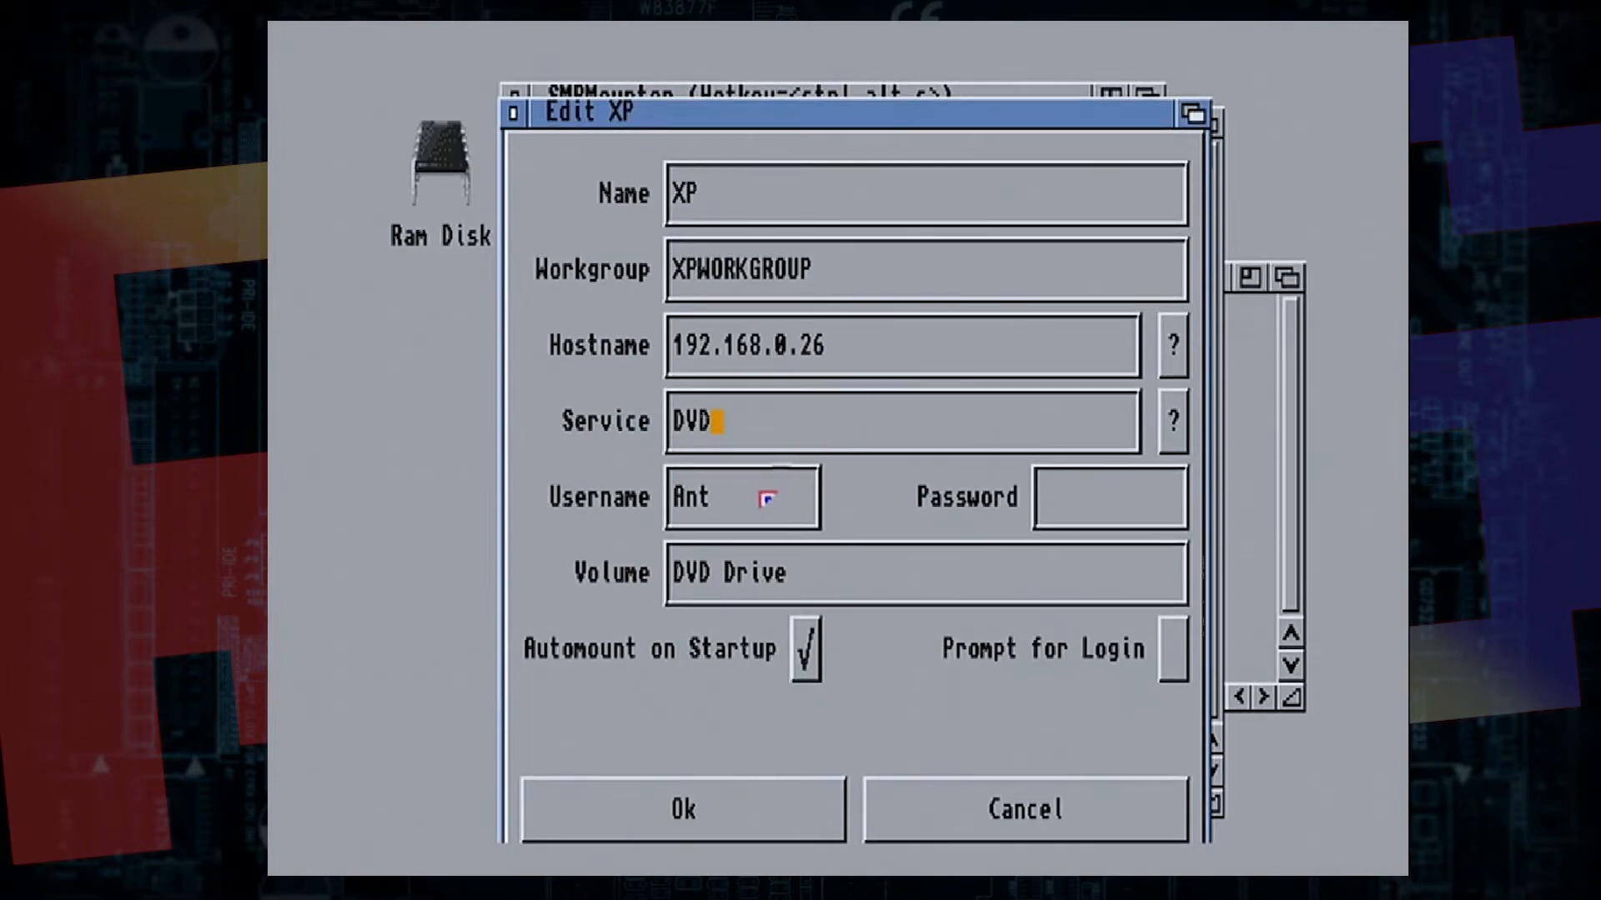
left_click(732, 500)
left_click(828, 578)
left_click(988, 799)
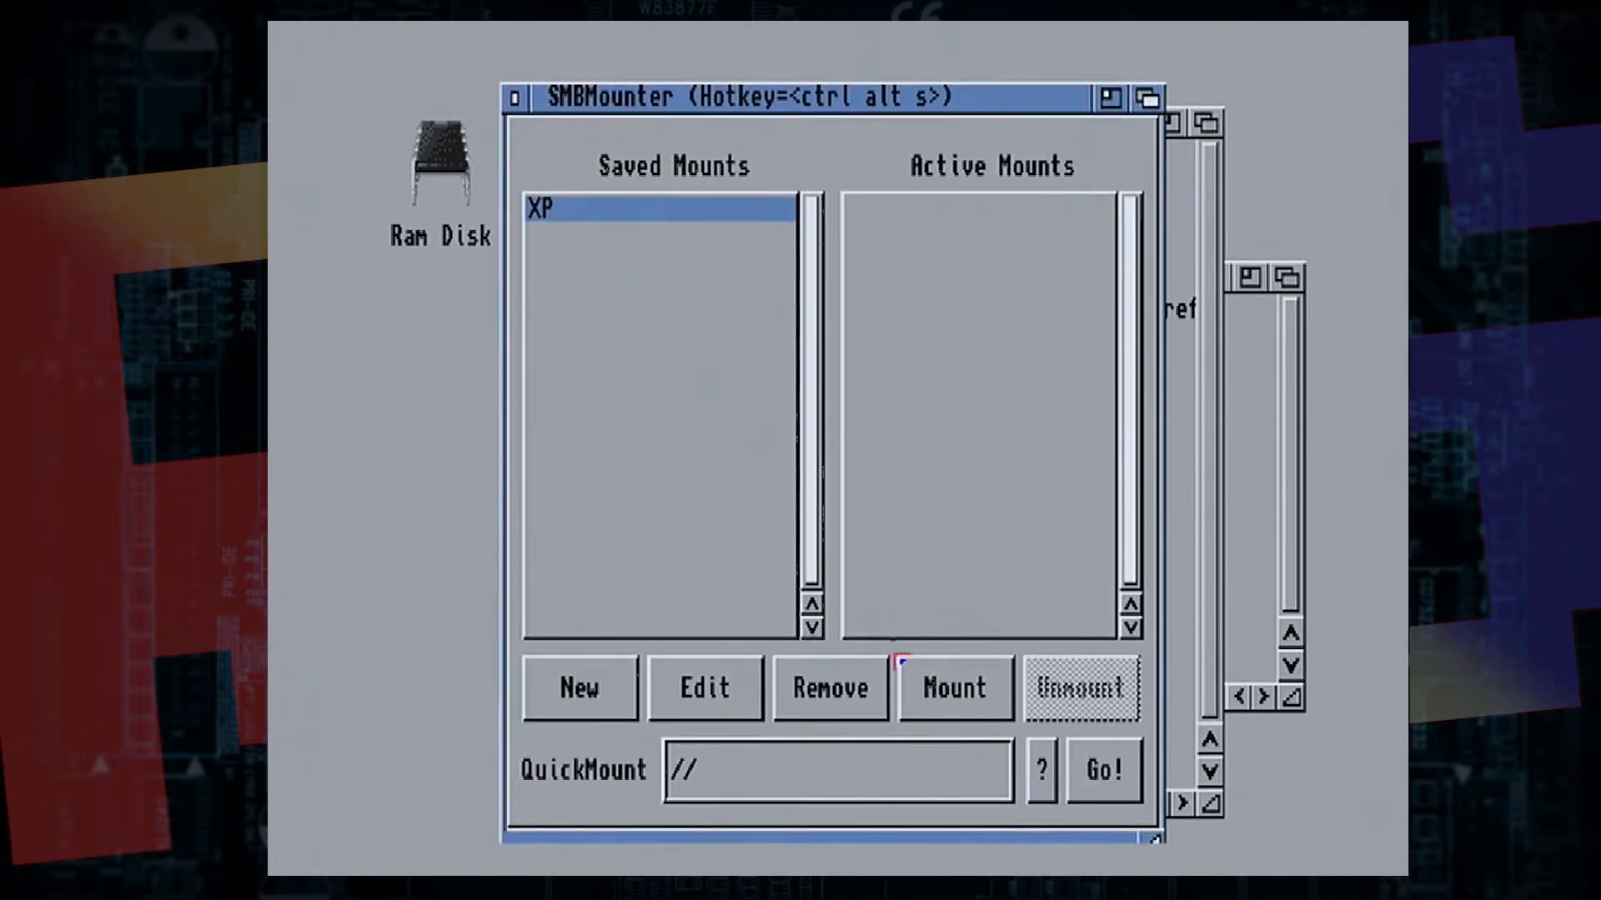
Step: Close SMBMounter and the open drawer windows on the Amiga Workbench
left_click(515, 98)
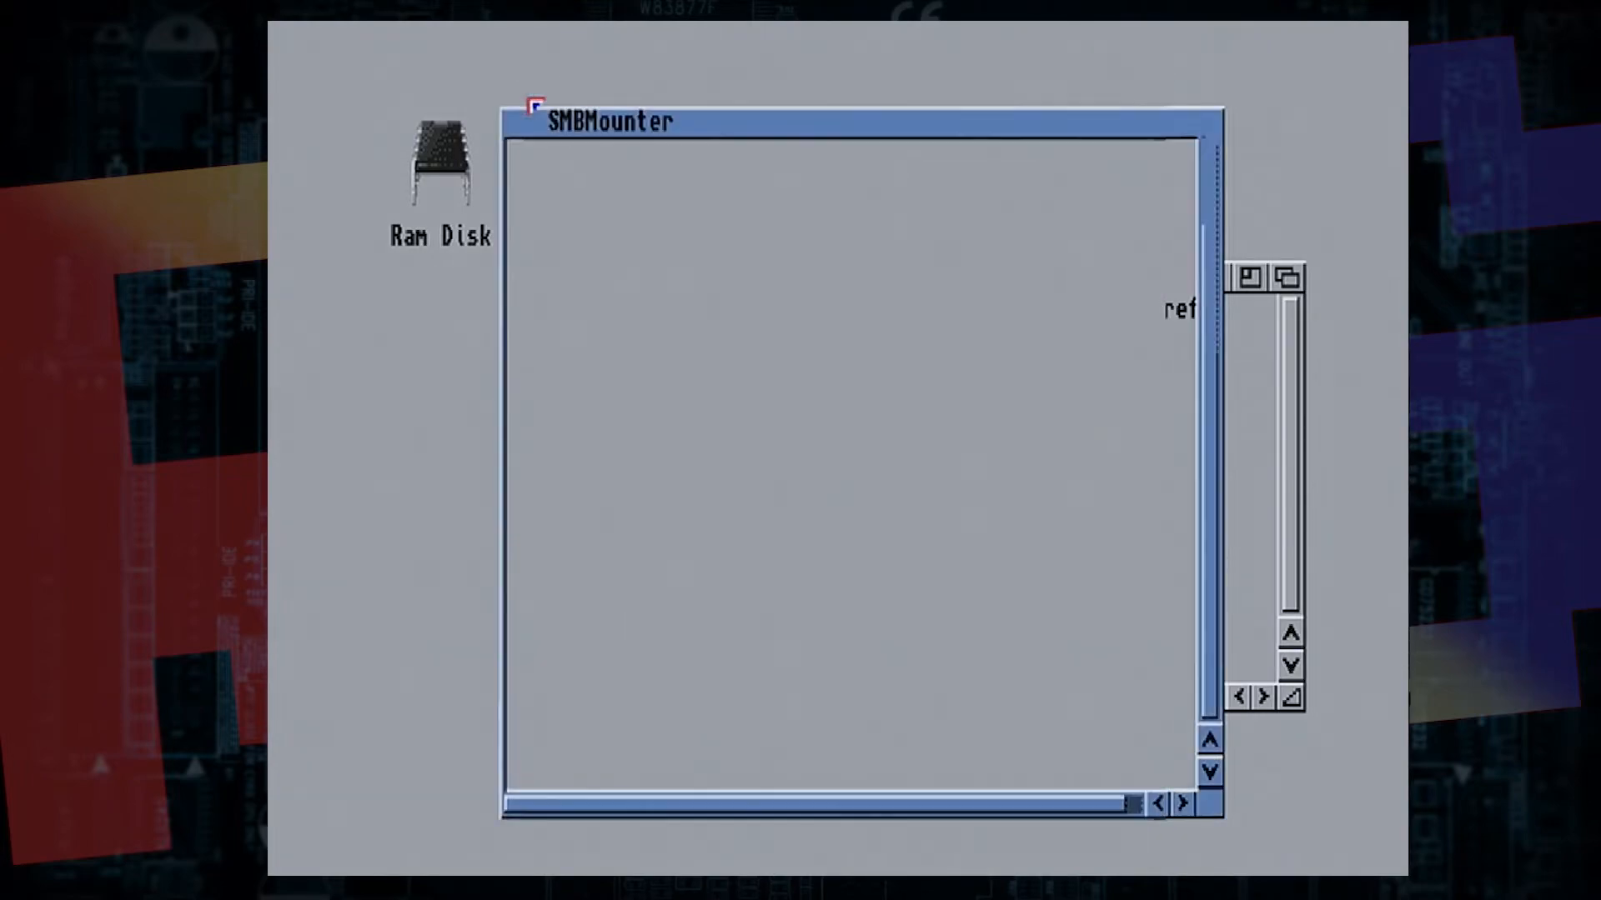
left_click(519, 121)
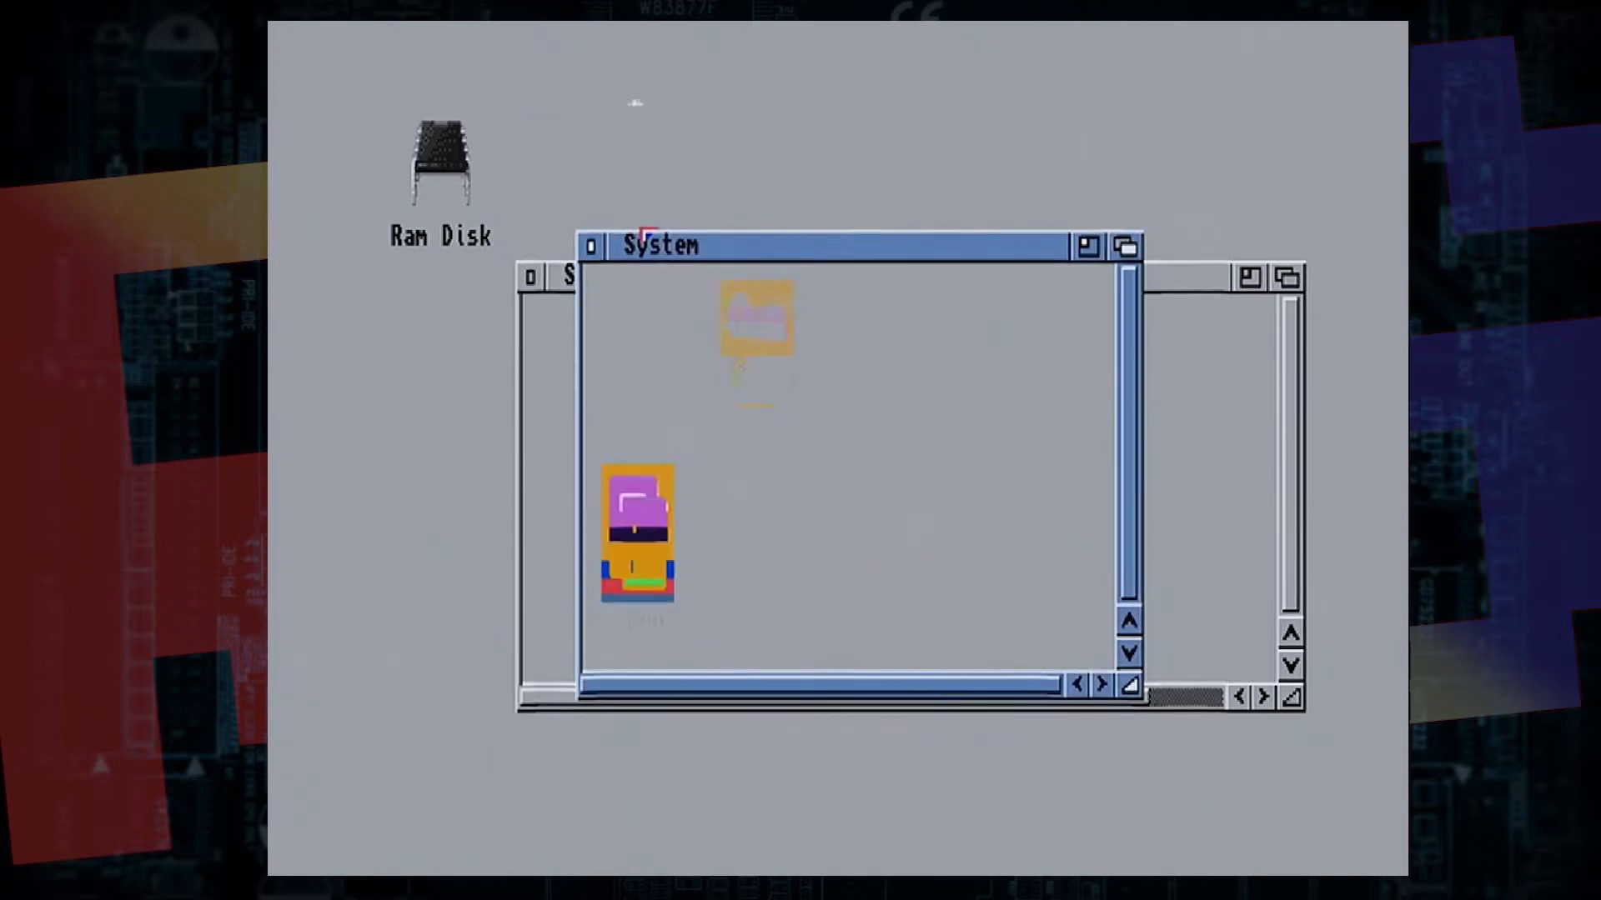
left_click(591, 246)
left_click(531, 277)
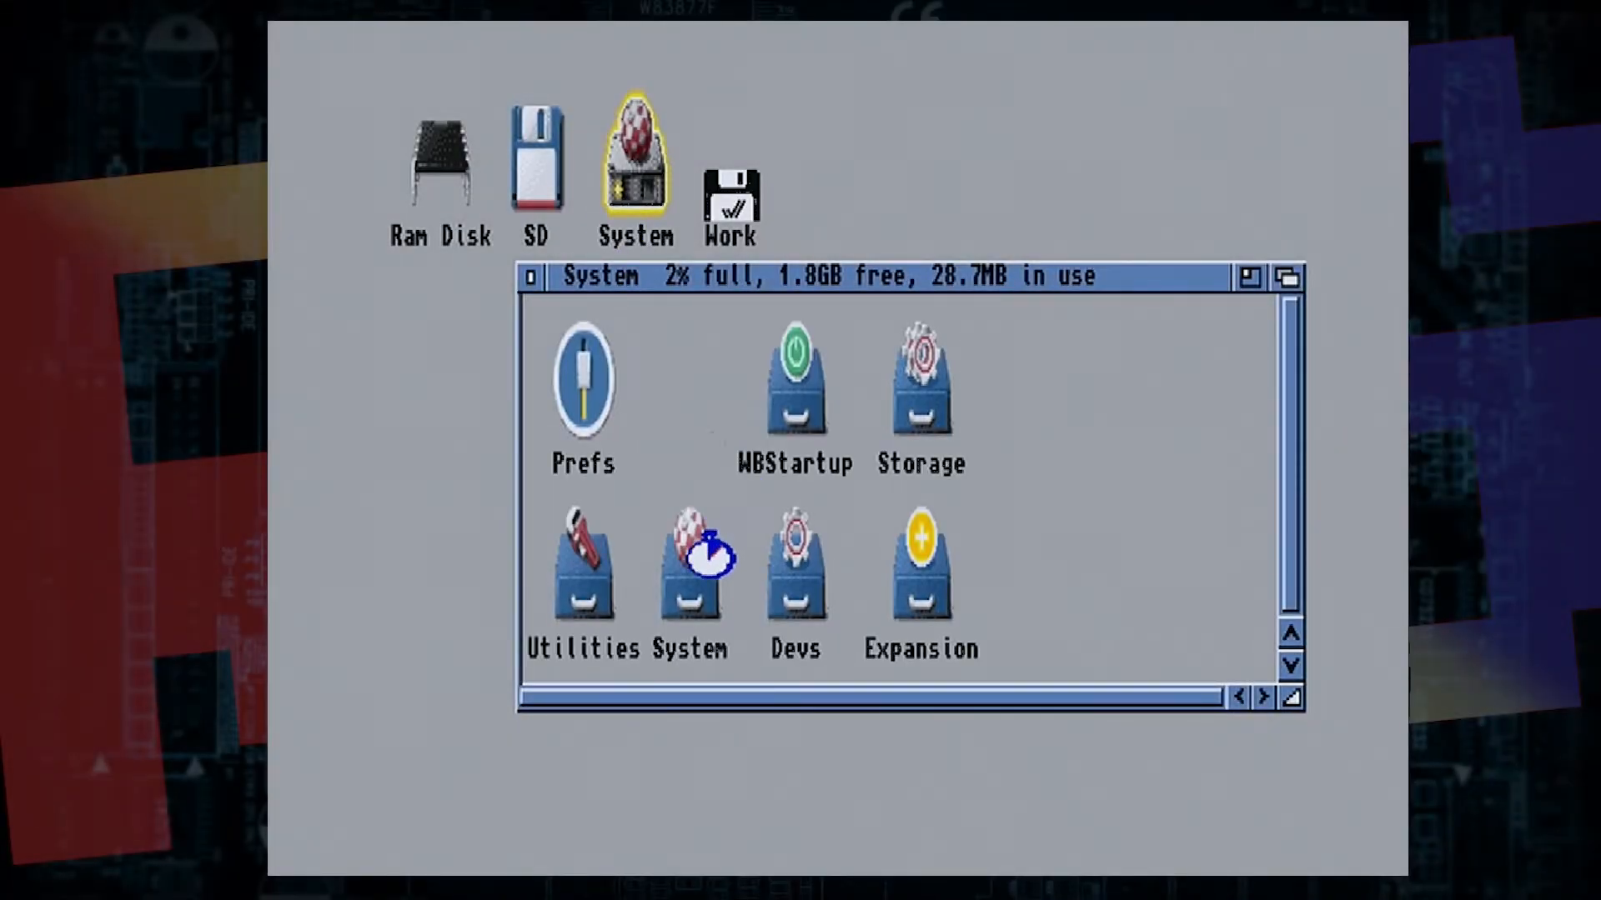
Step: Open the System drawer on the System disk, close its parent window and open the SMBMounter drawer
double_click(682, 567)
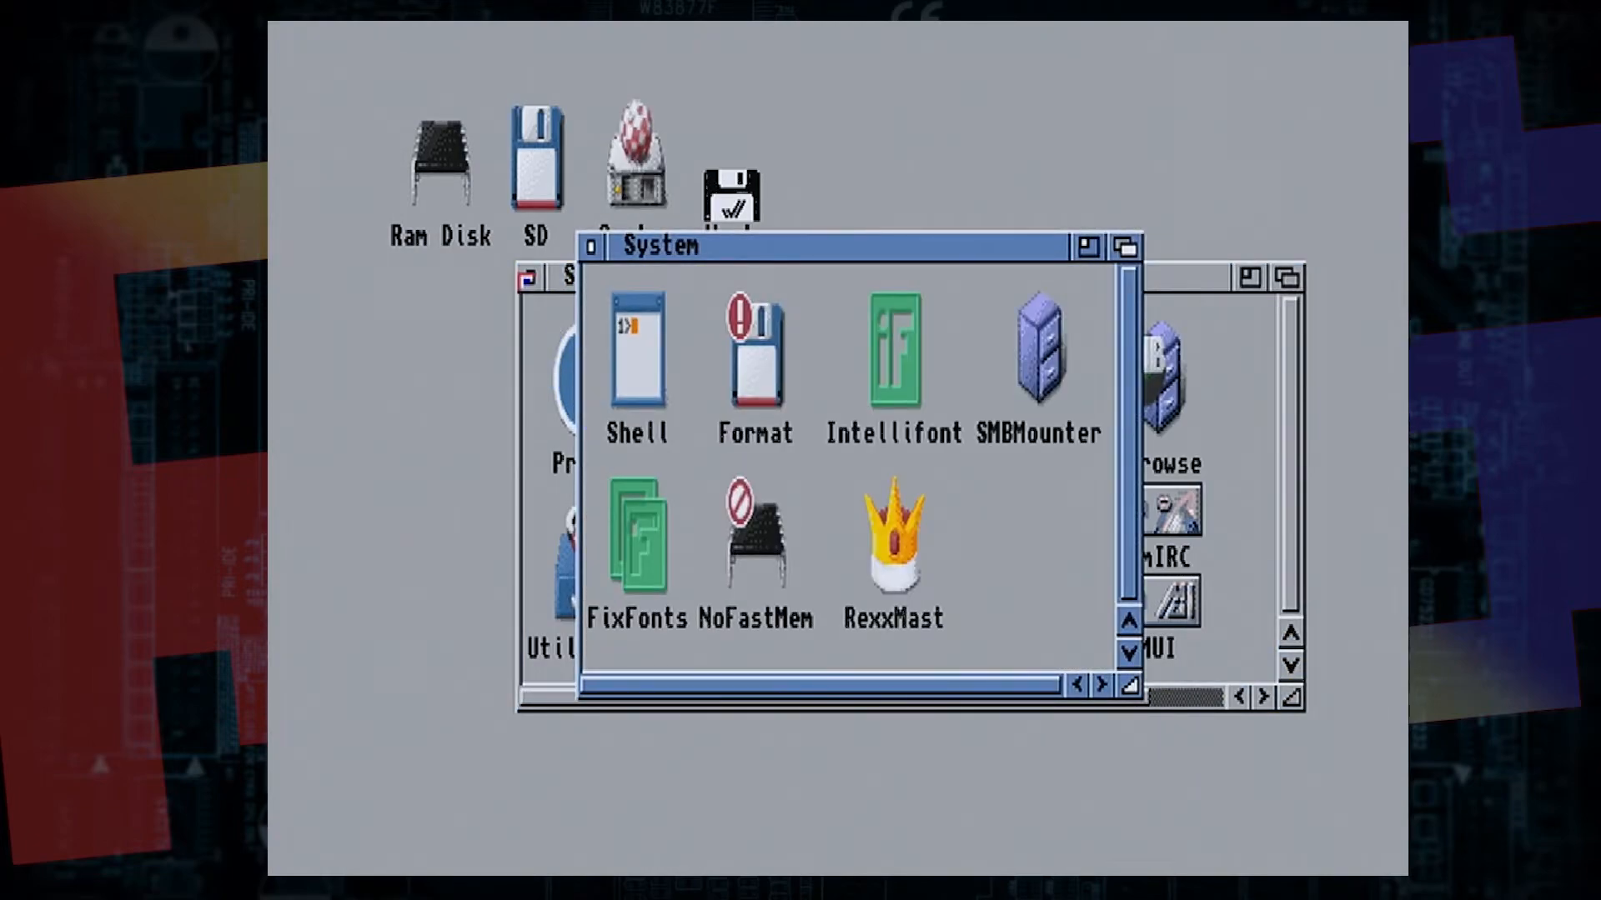
left_click(530, 276)
double_click(1019, 340)
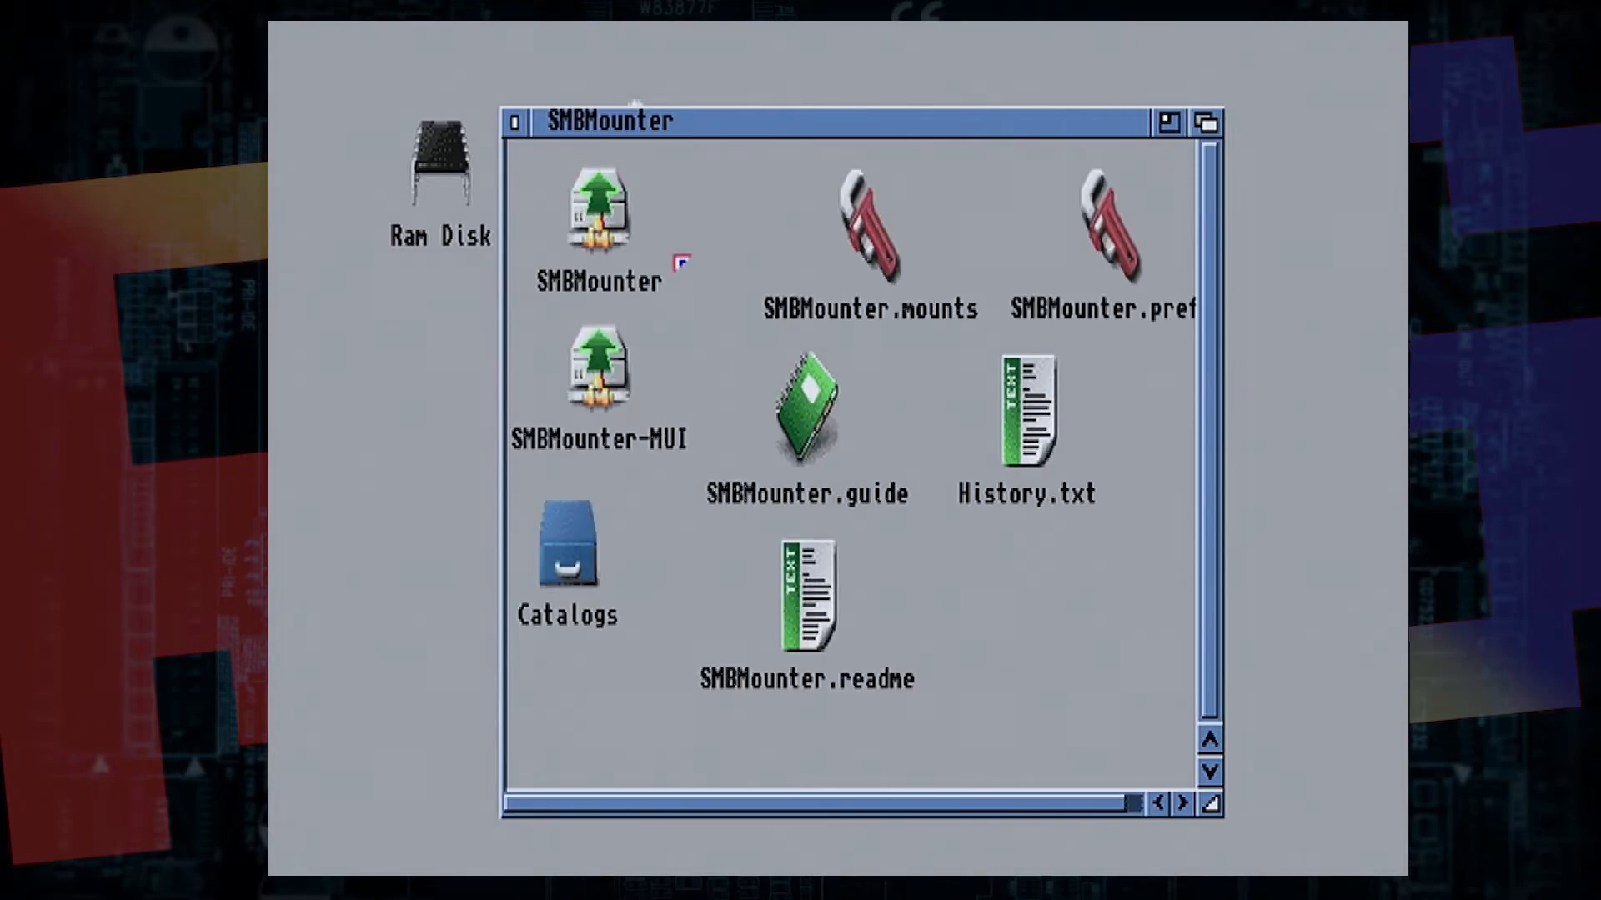
Step: Launch SMBMounter from its drawer and close the drawer window behind it
double_click(612, 217)
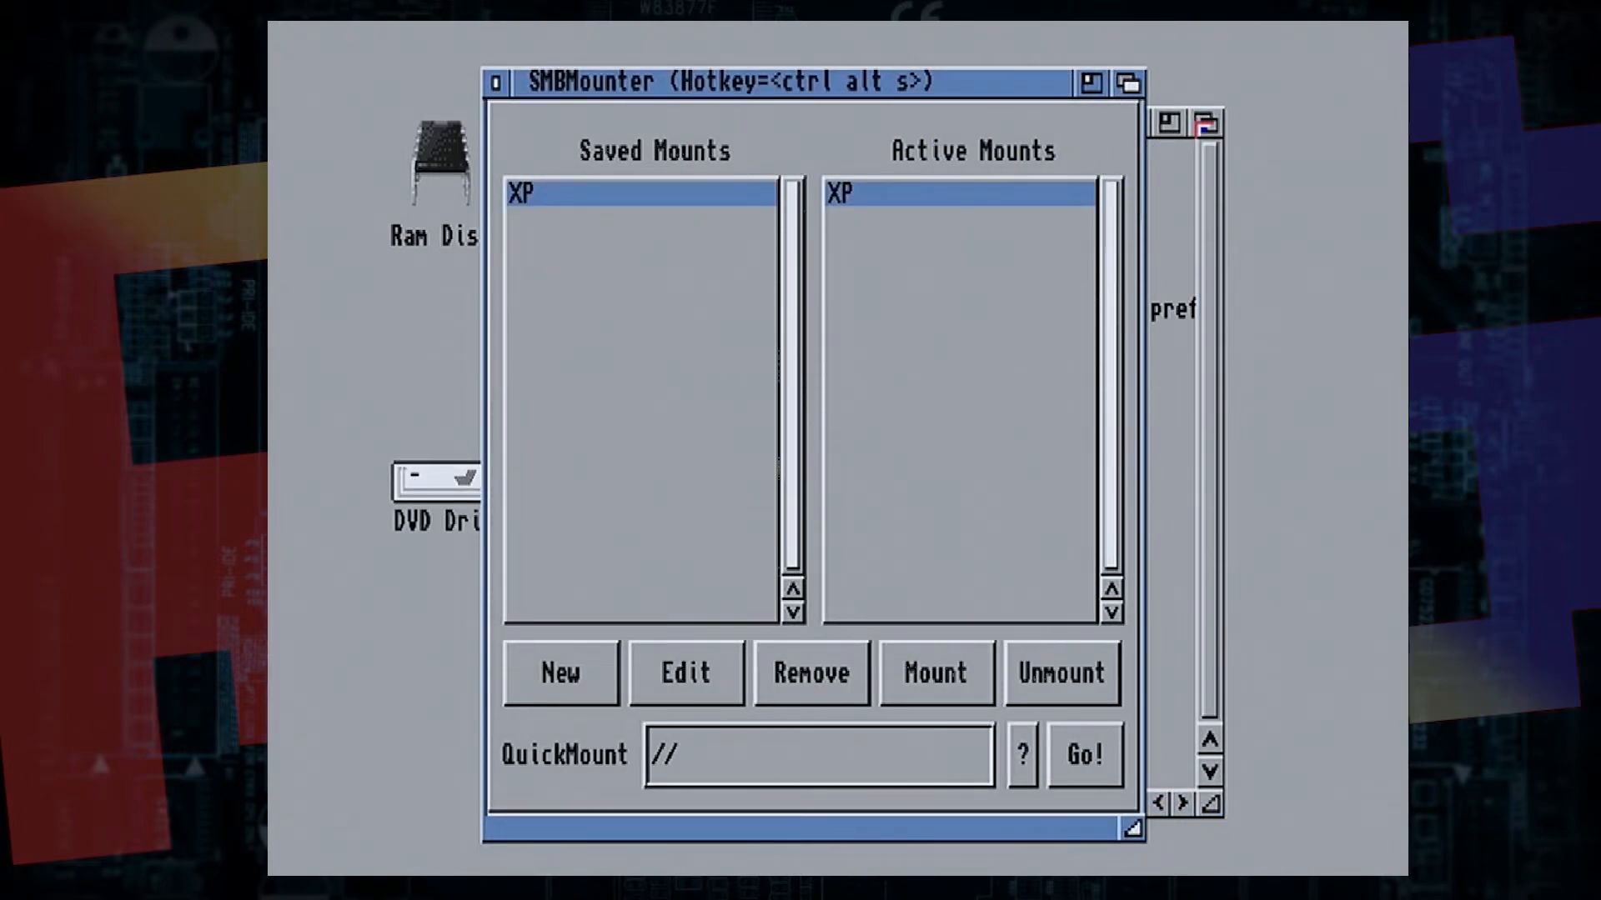
left_click(1204, 127)
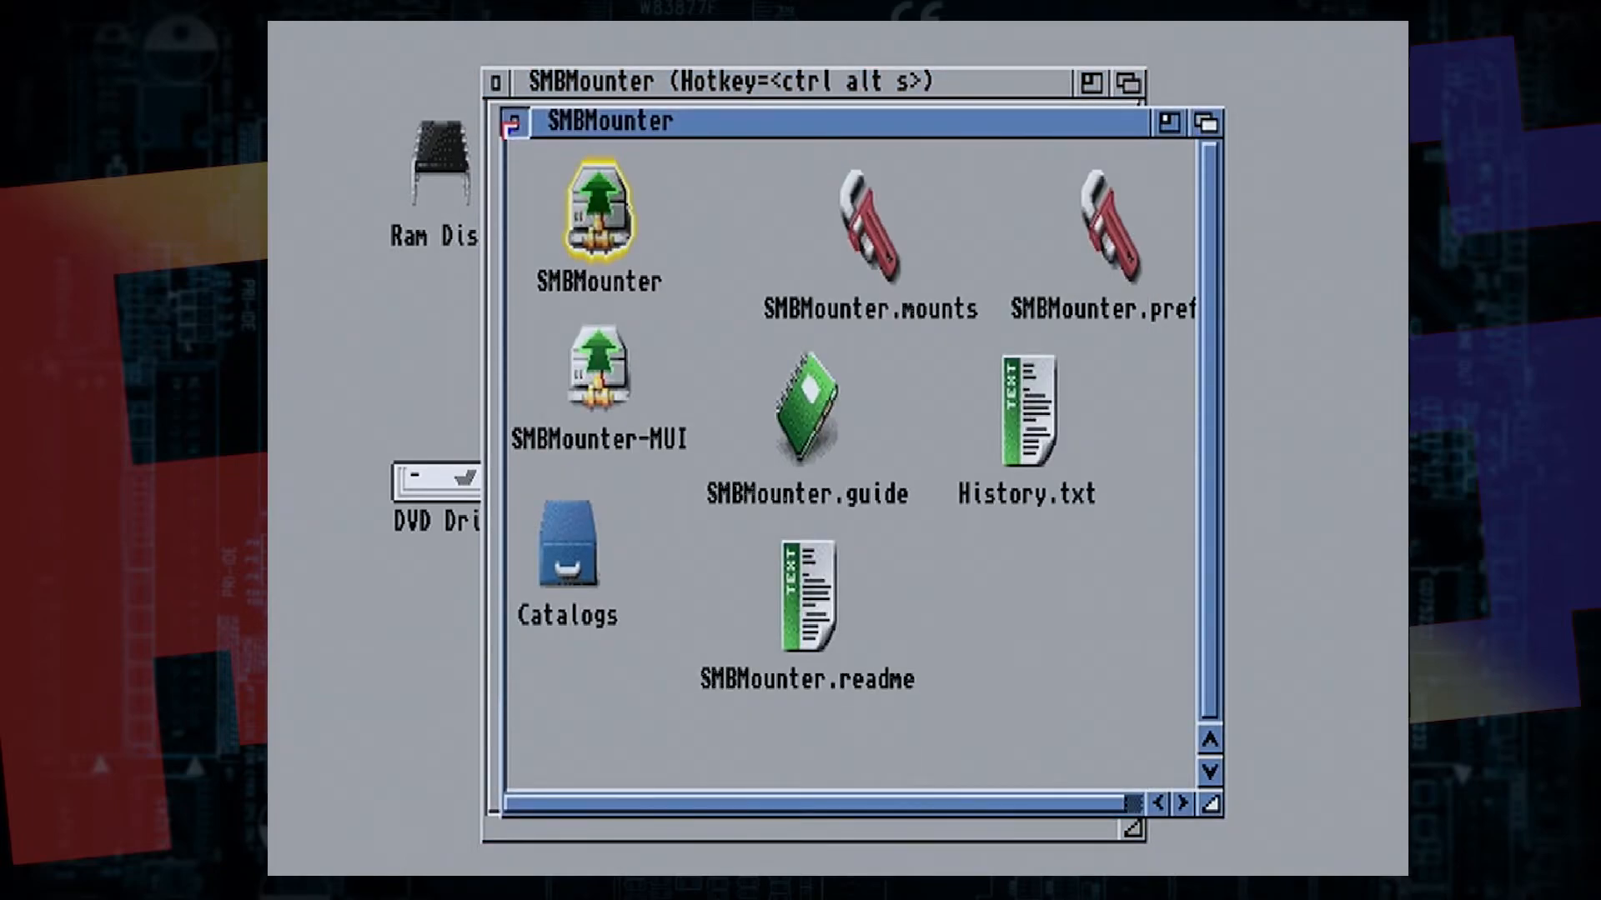
left_click(506, 124)
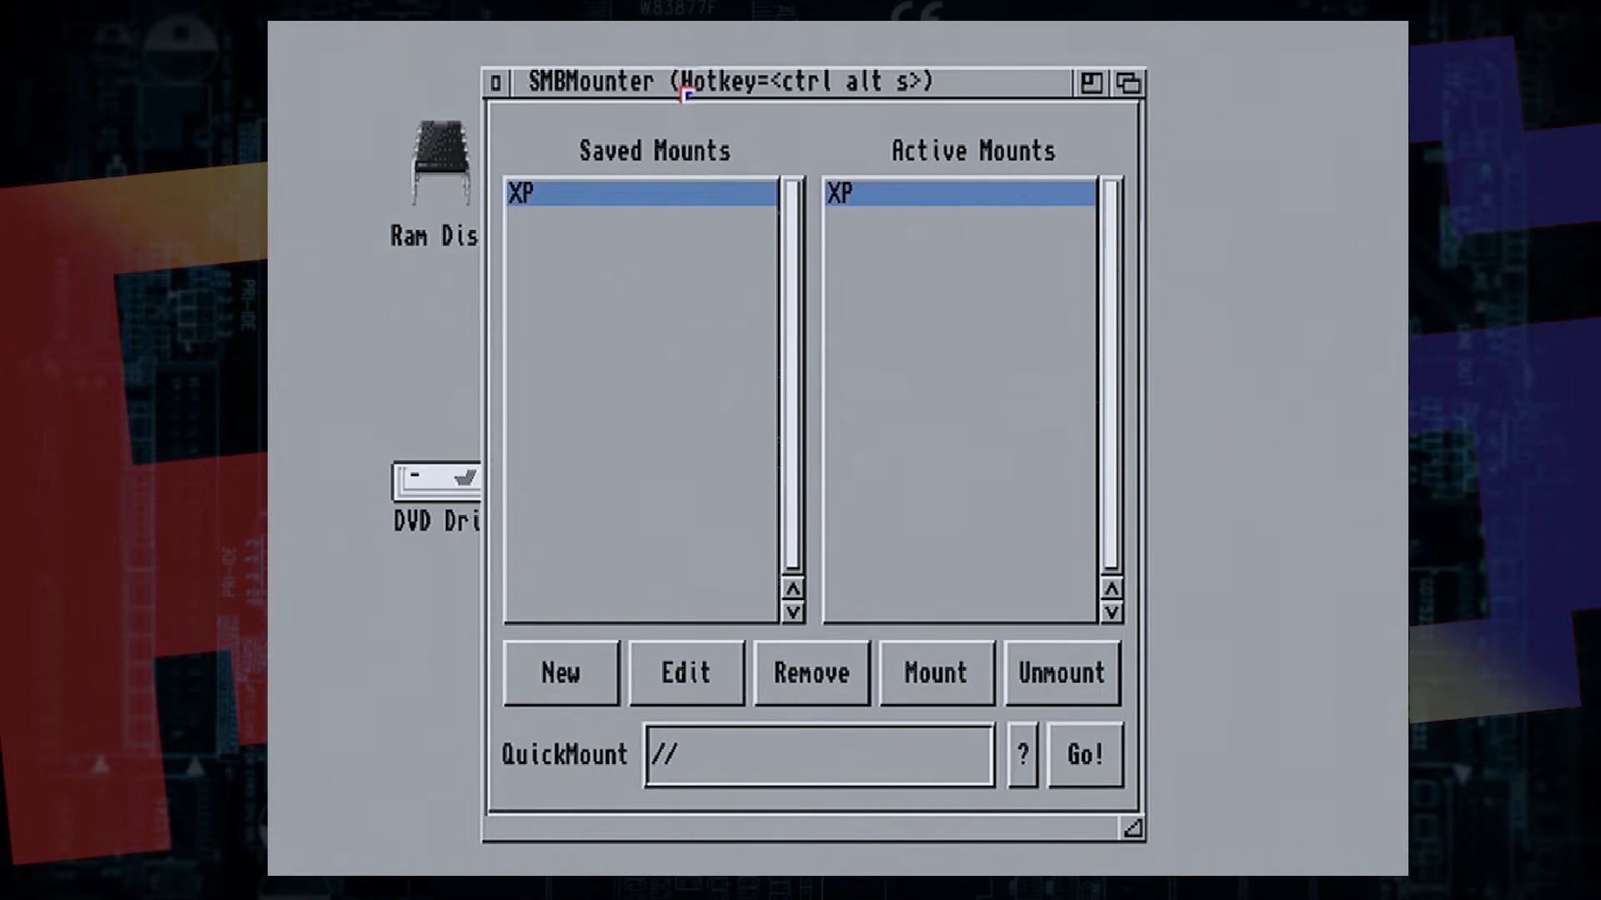
Step: Move the SMBMounter window aside to uncover the desktop icons and close the System drawer window
left_click_drag(717, 81, 942, 74)
left_click_drag(813, 78, 978, 80)
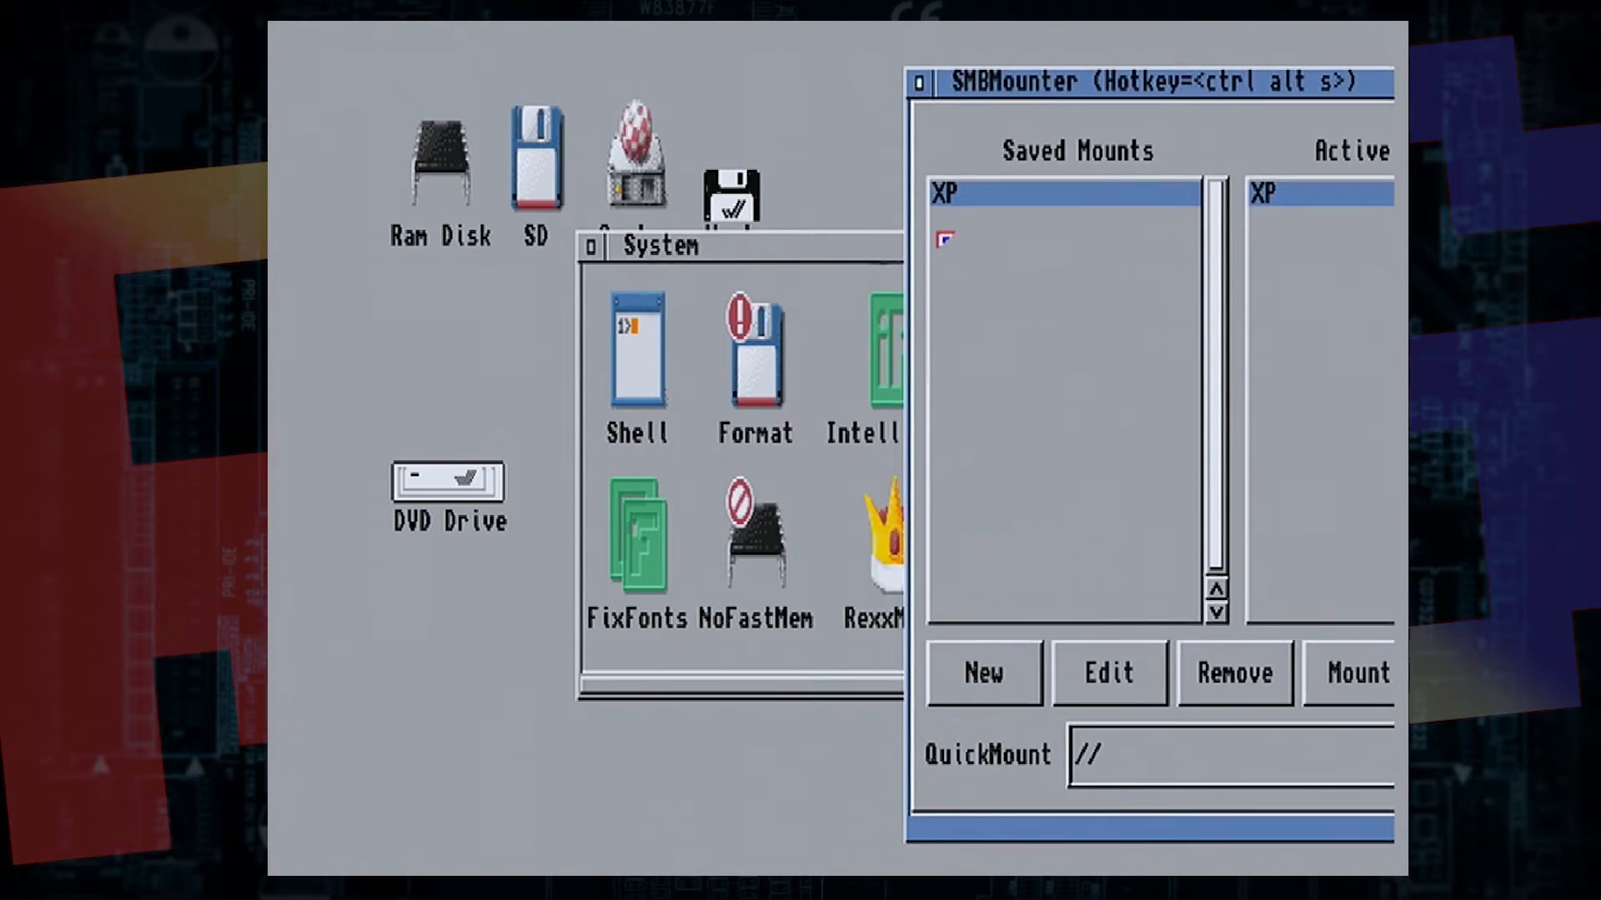
left_click(698, 247)
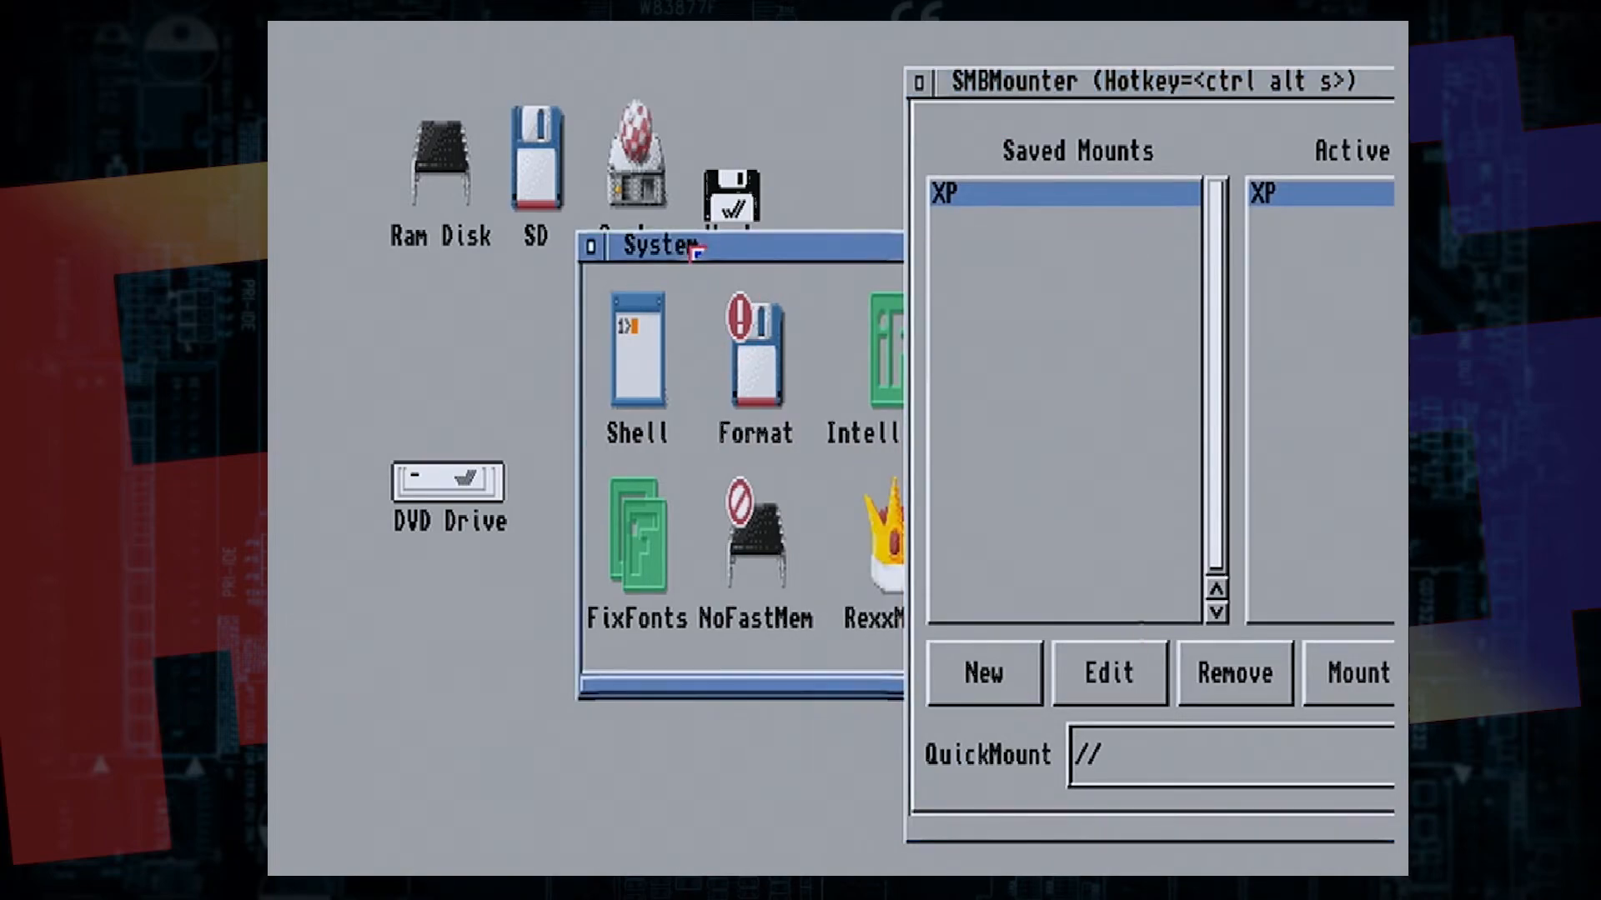
left_click_drag(725, 248, 467, 289)
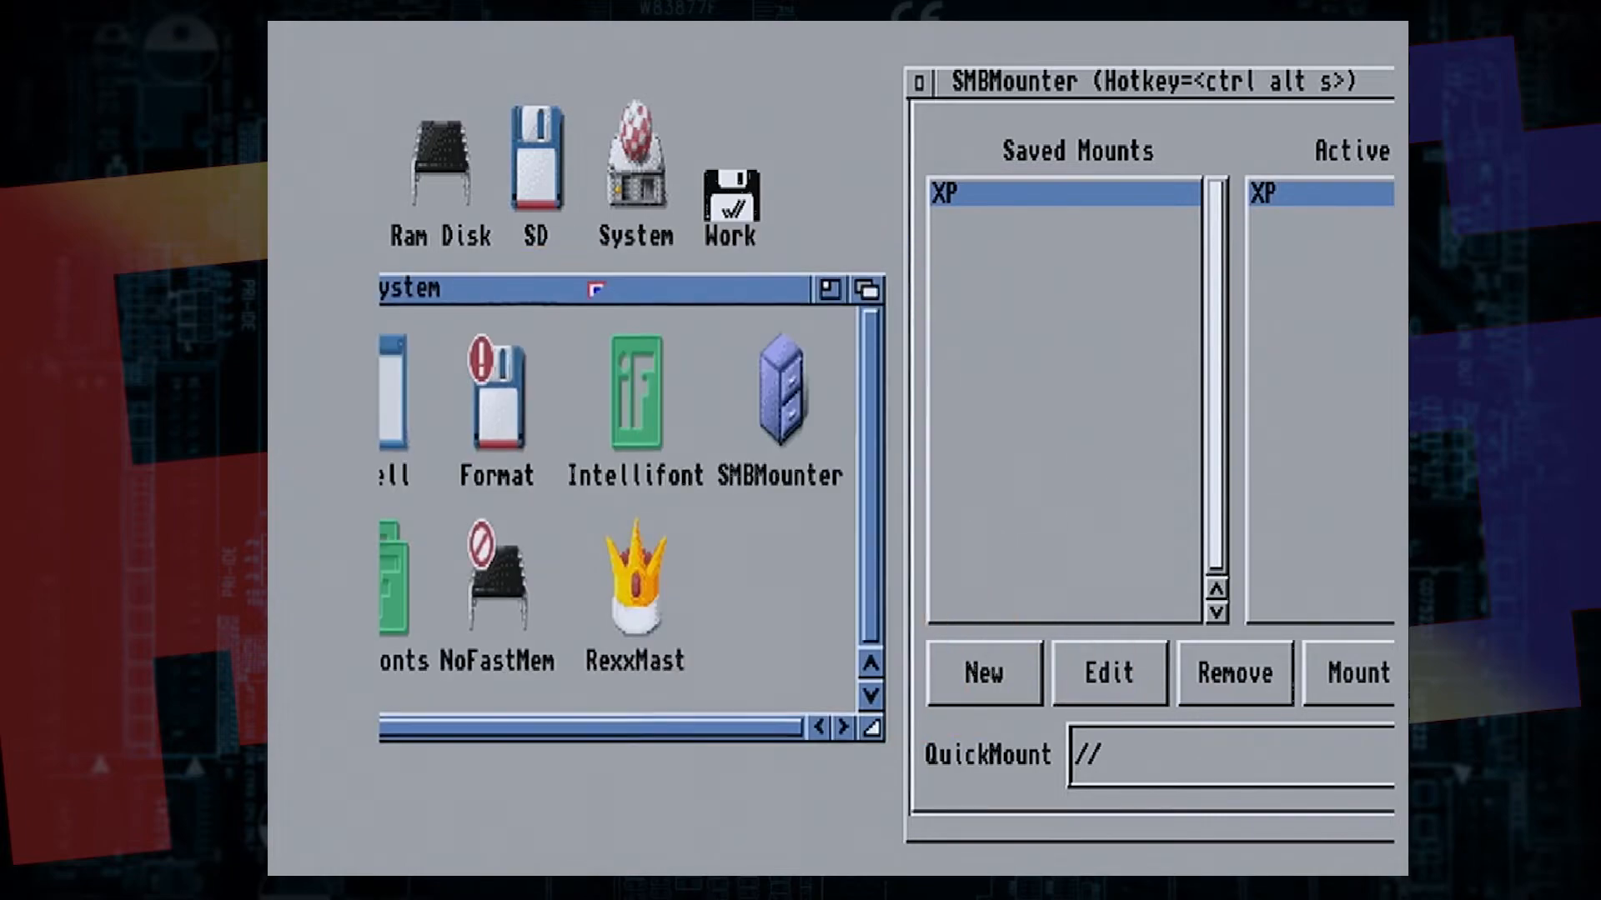
left_click_drag(628, 288, 509, 287)
left_click_drag(508, 294, 671, 260)
left_click_drag(817, 267, 749, 263)
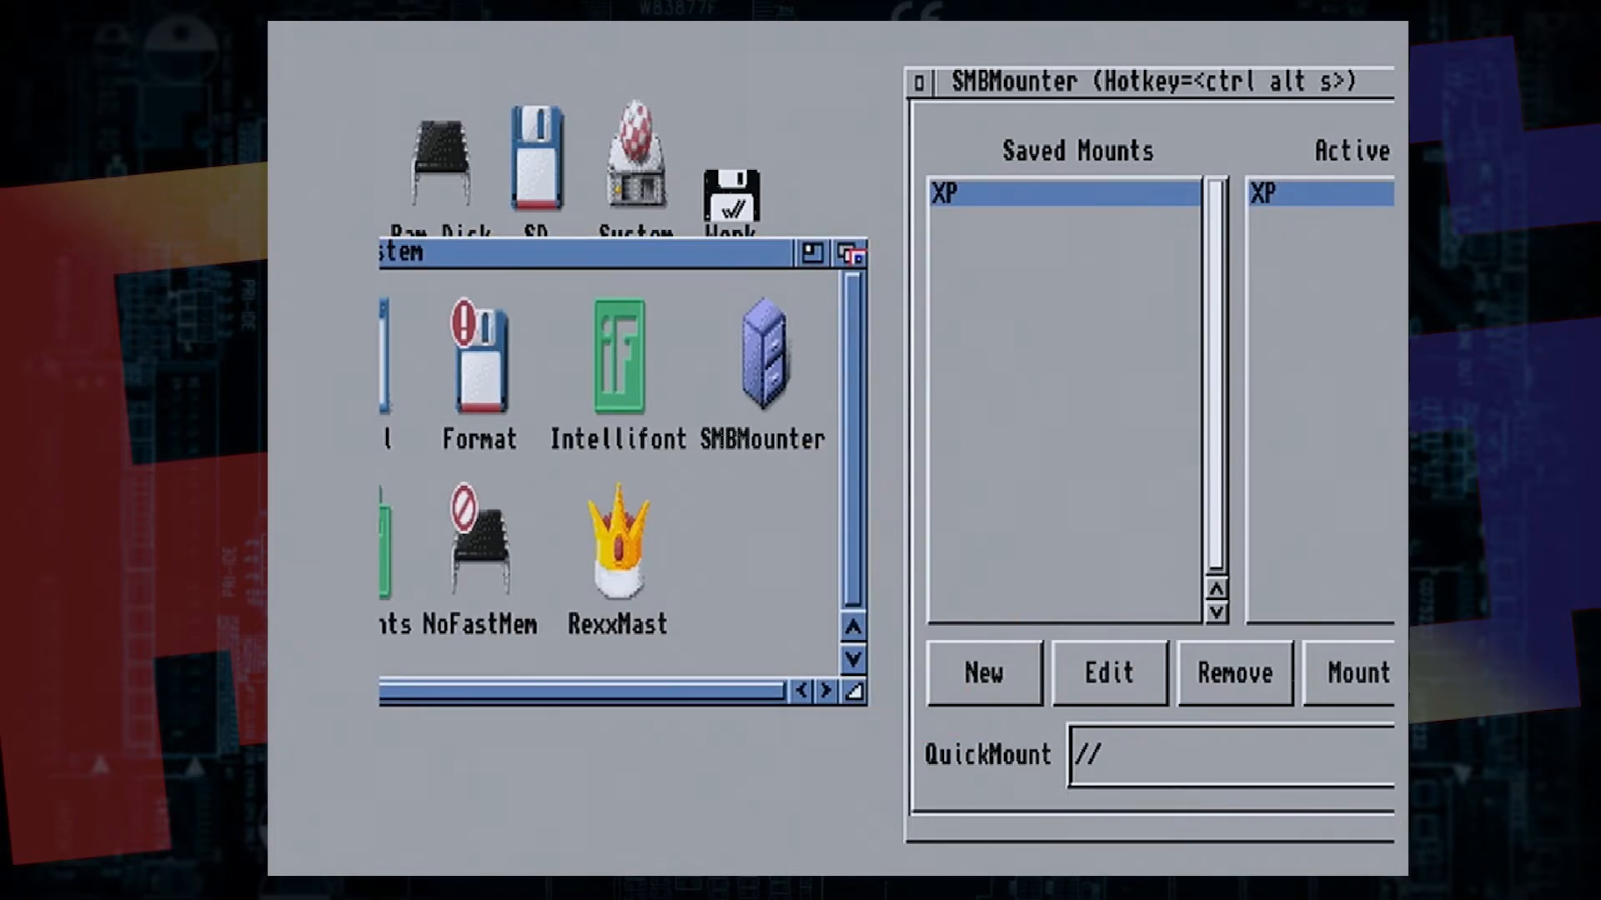
left_click_drag(636, 256, 868, 265)
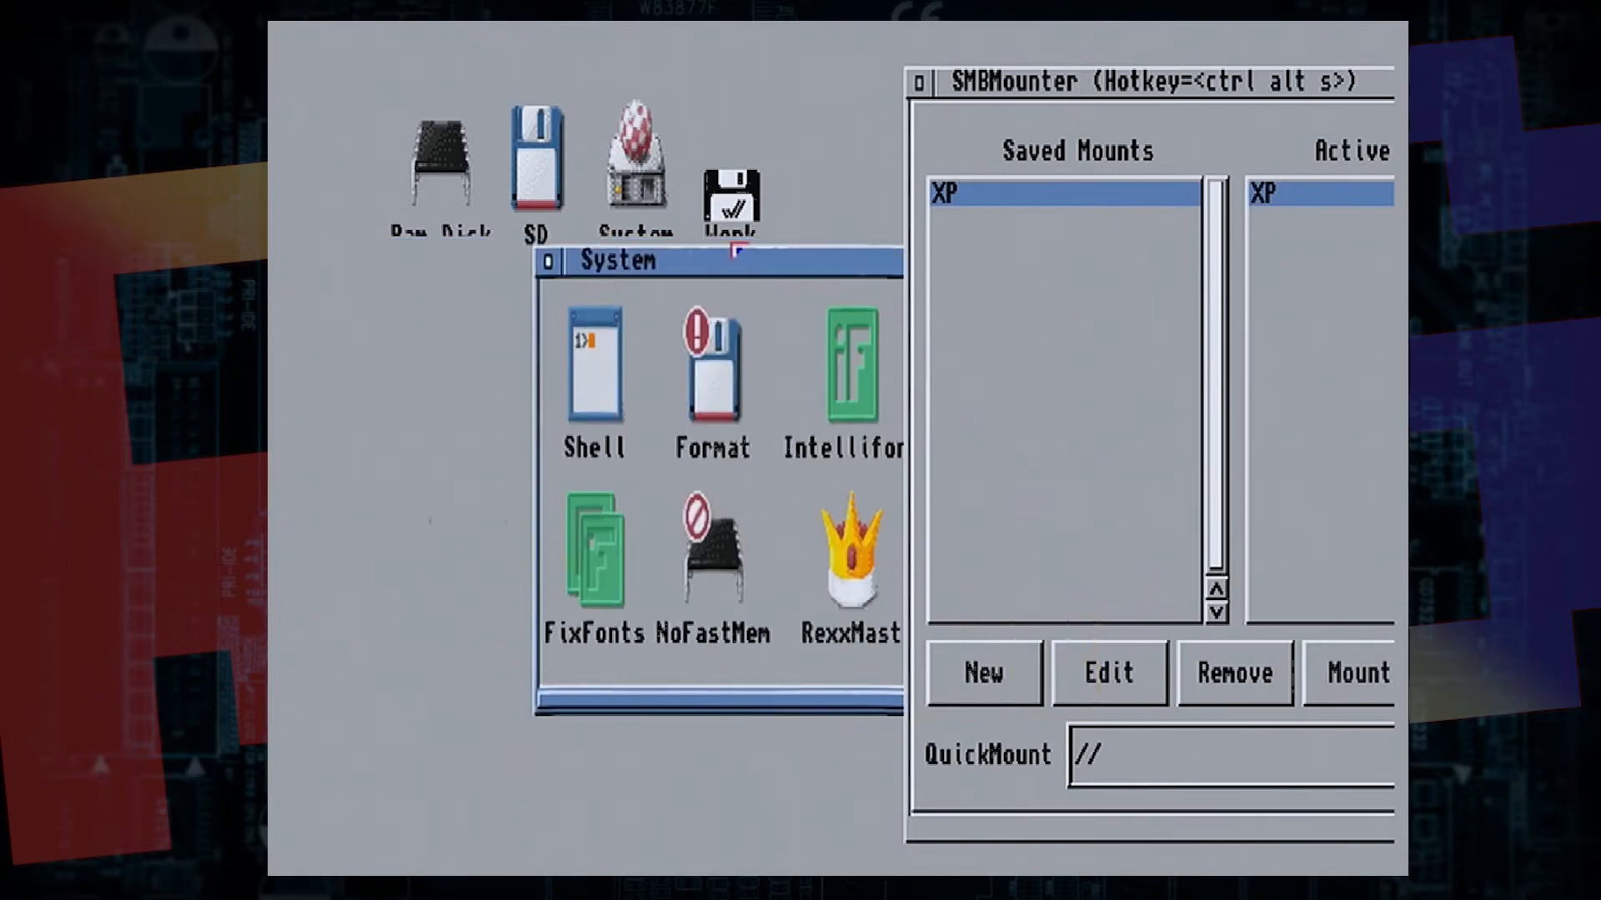
left_click(552, 265)
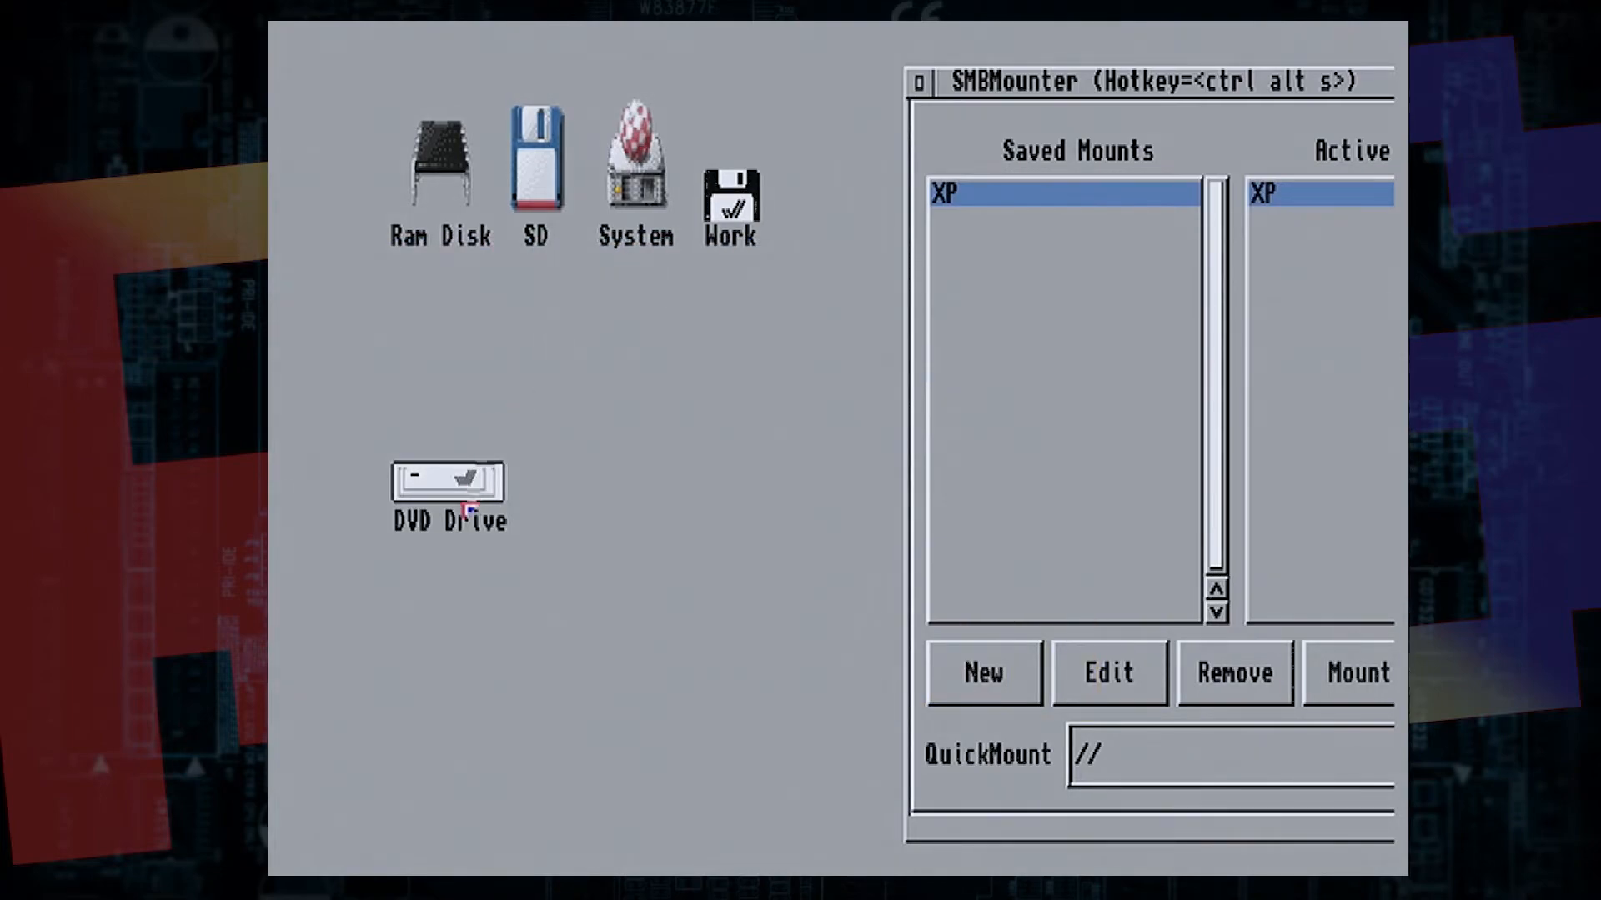
Step: Open the mounted DVD Drive volume and try to run its SLIDESHOW program, cancelling the insert-volume request
double_click(461, 488)
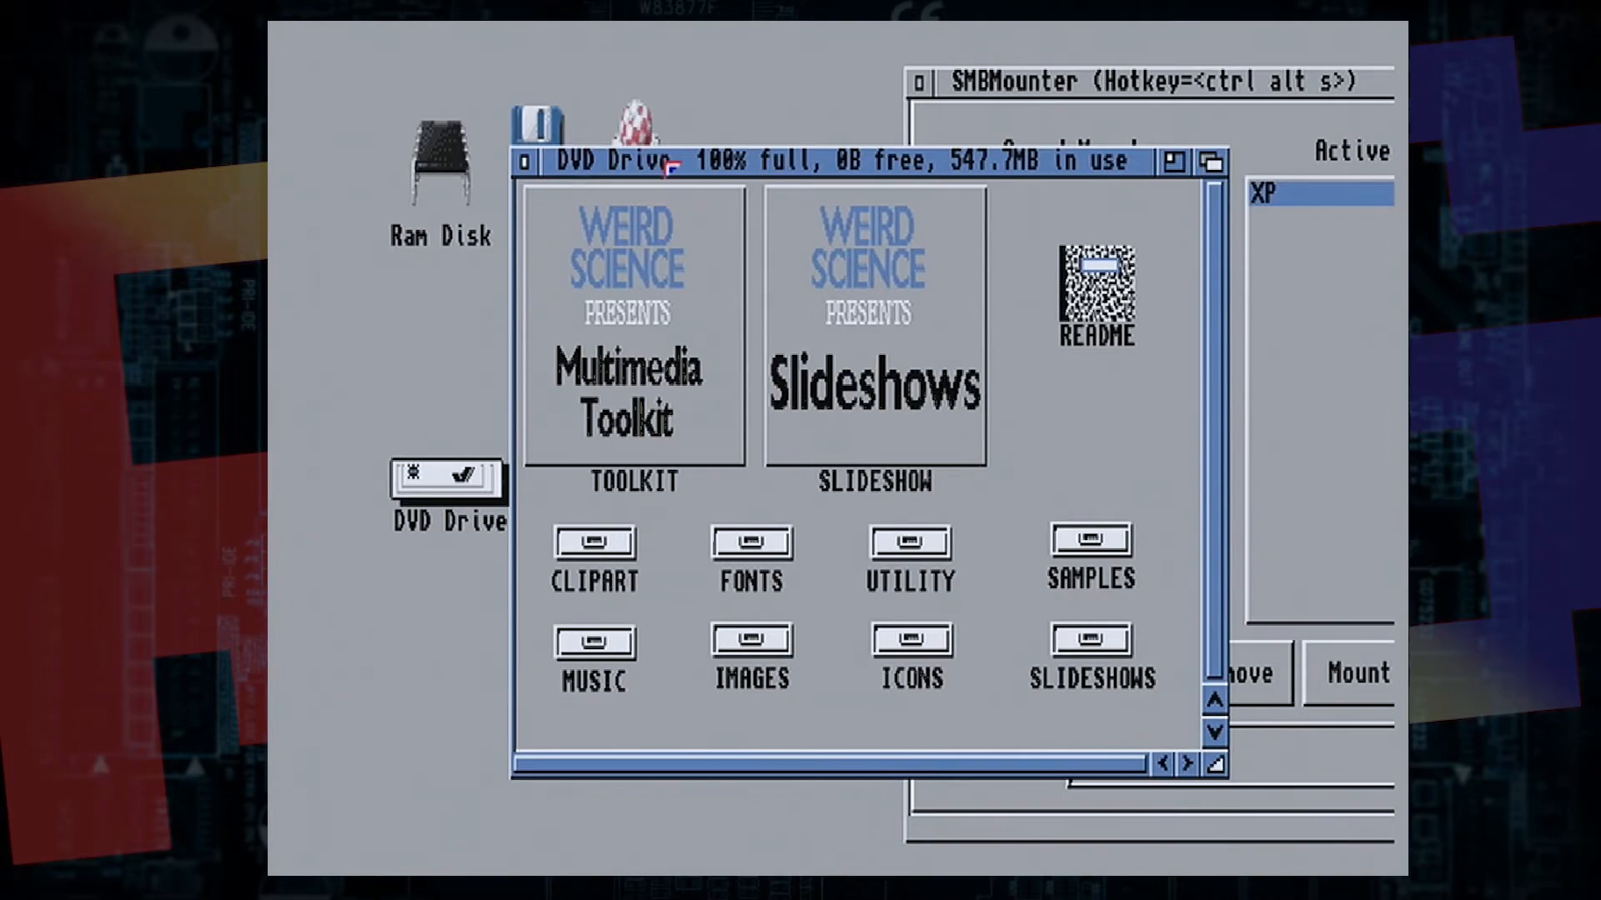
left_click_drag(692, 167, 592, 153)
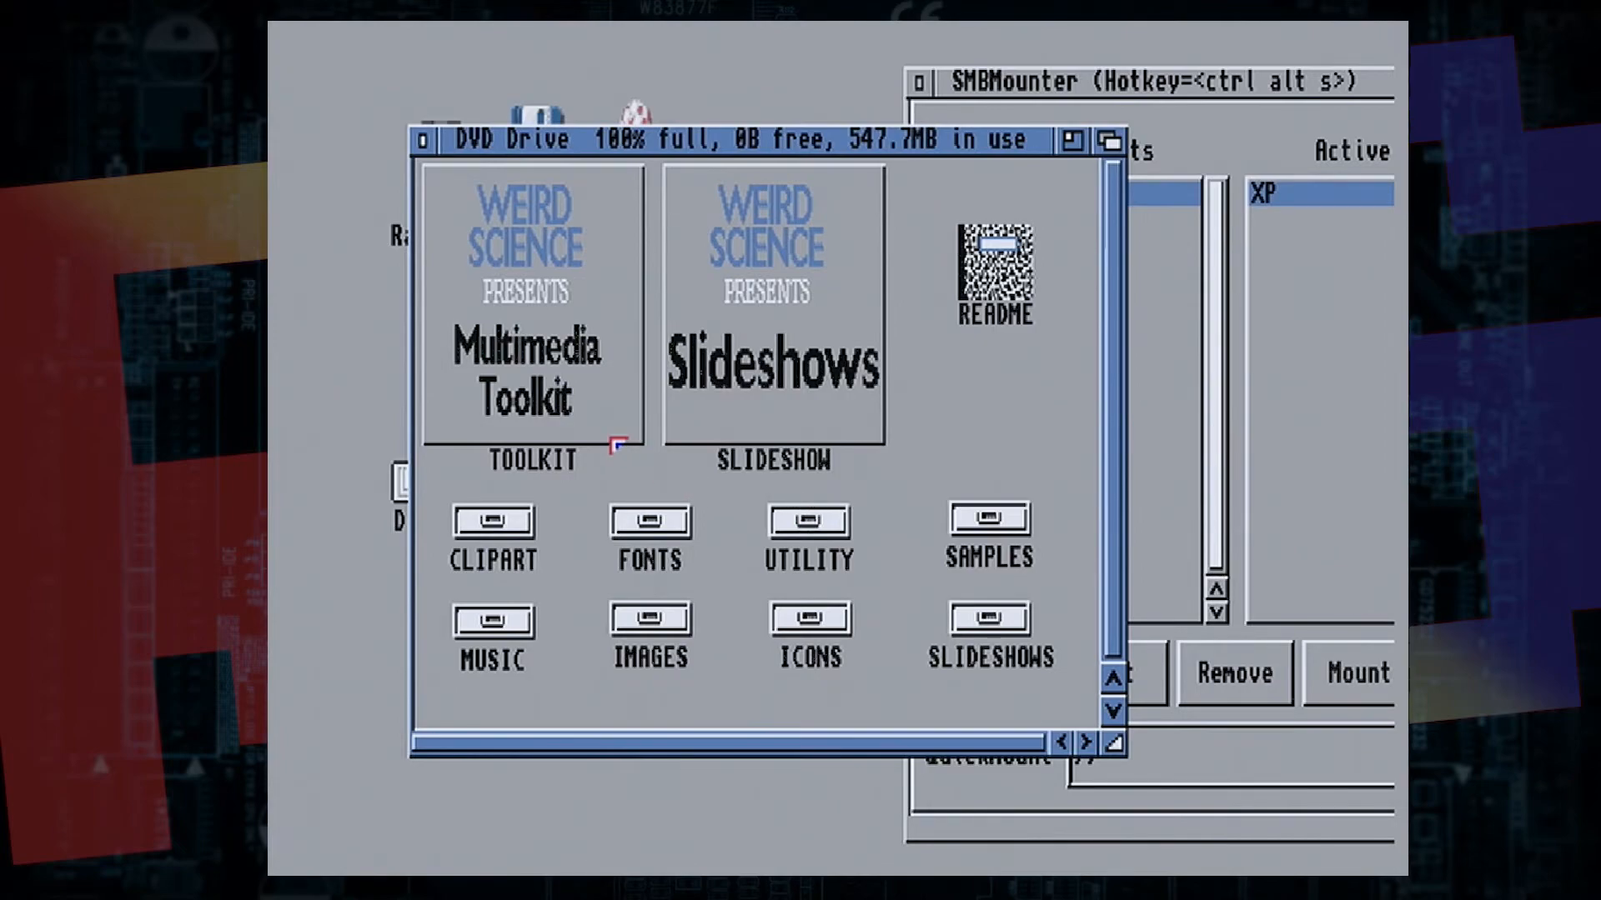
left_click(732, 404)
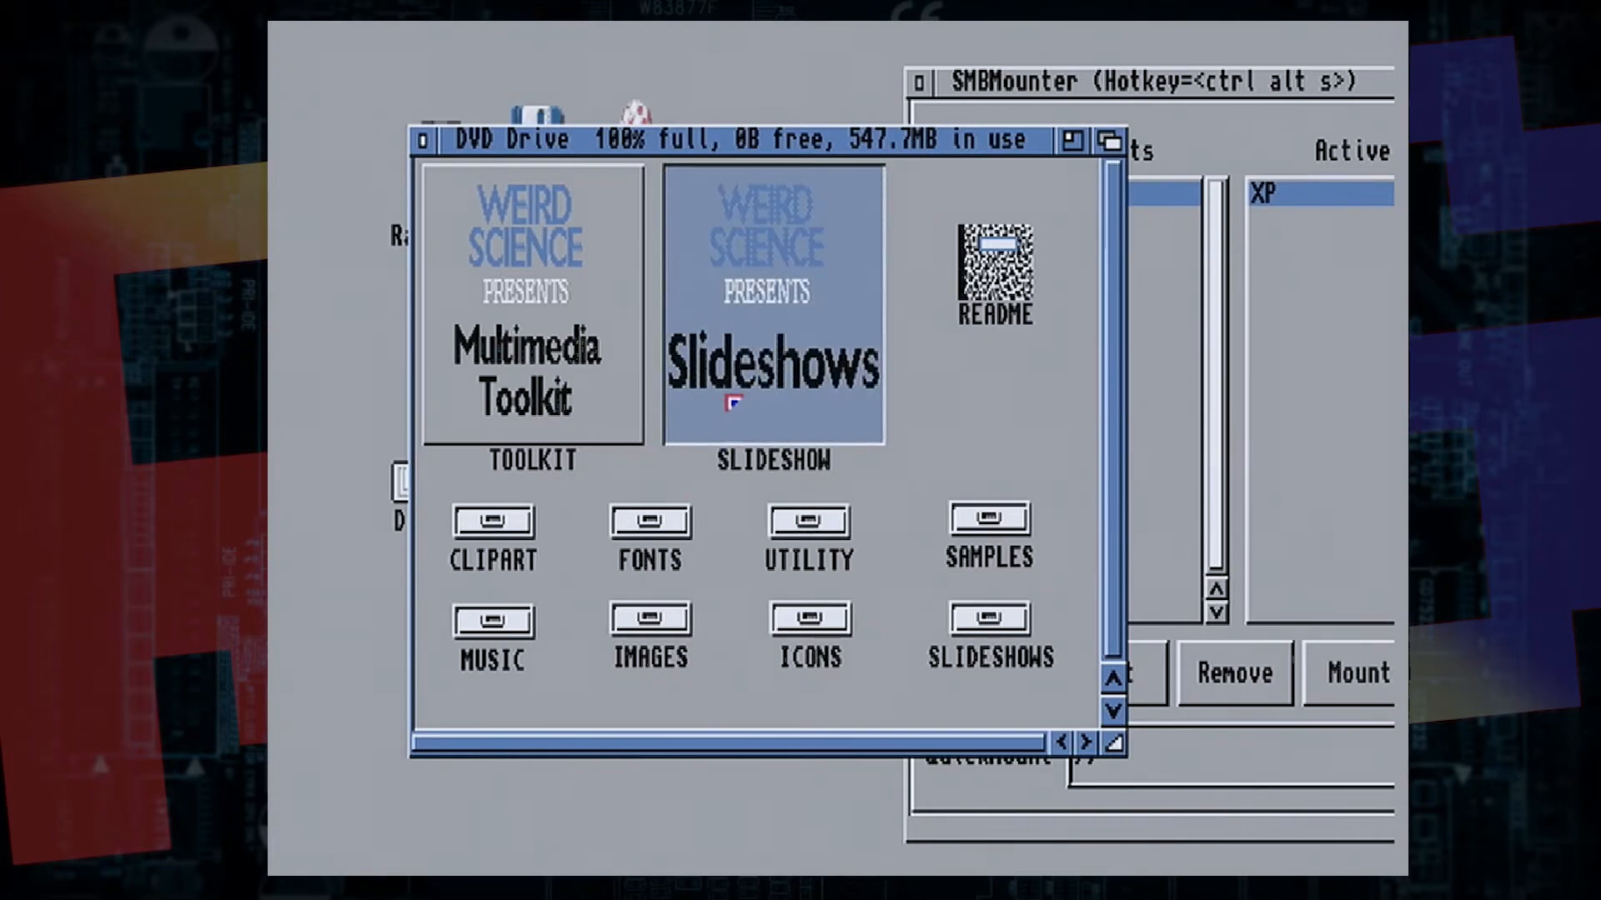
double_click(732, 404)
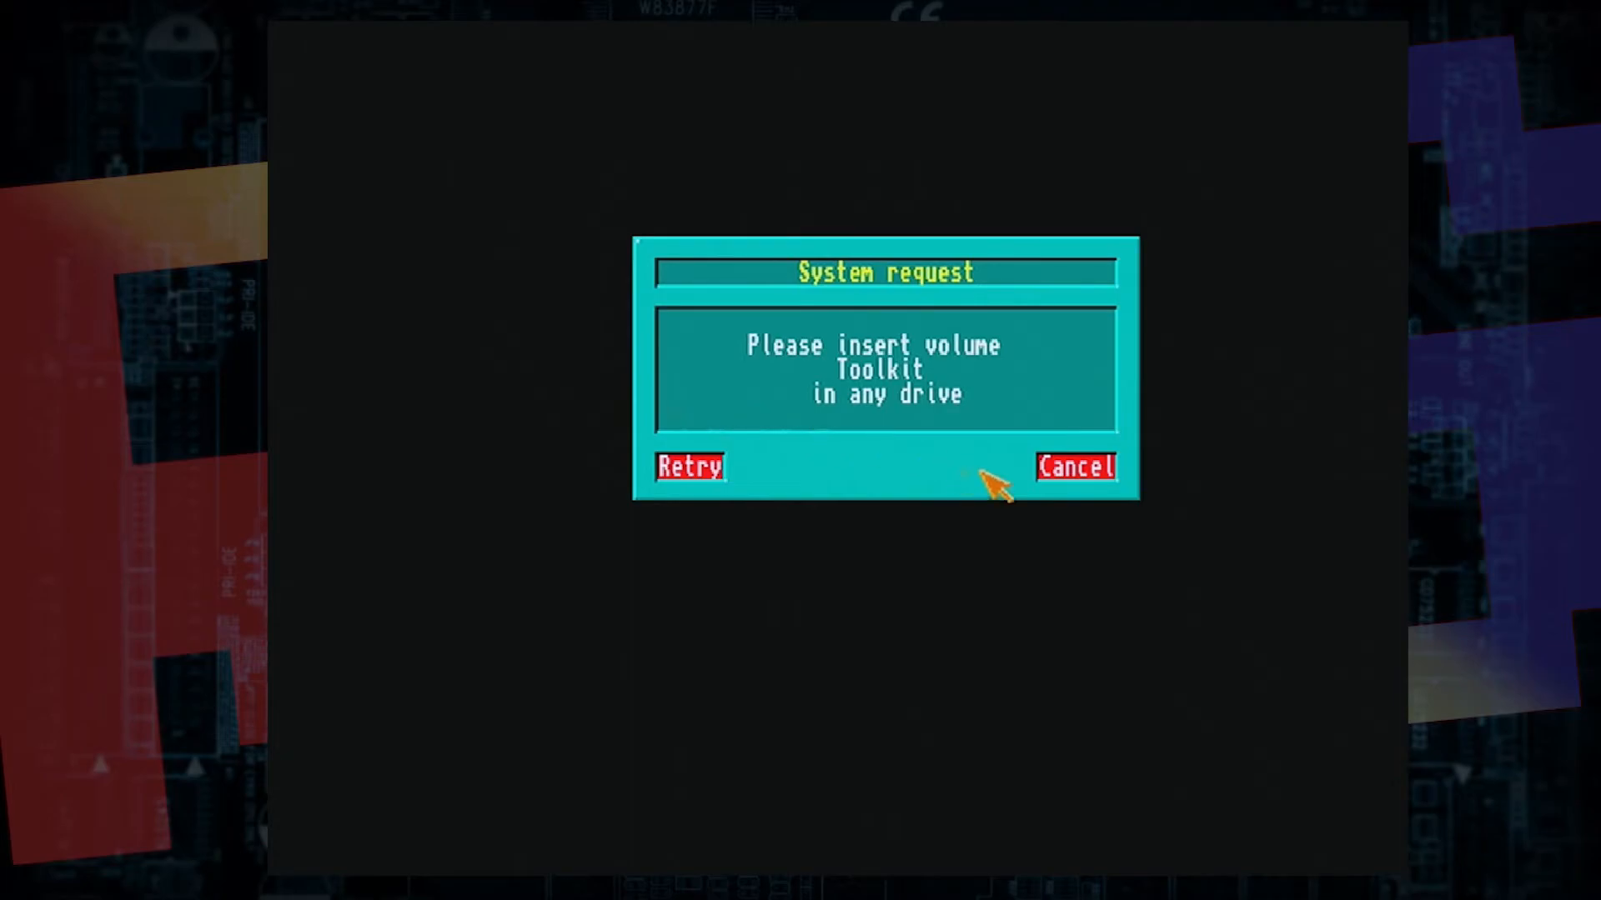
left_click(1045, 465)
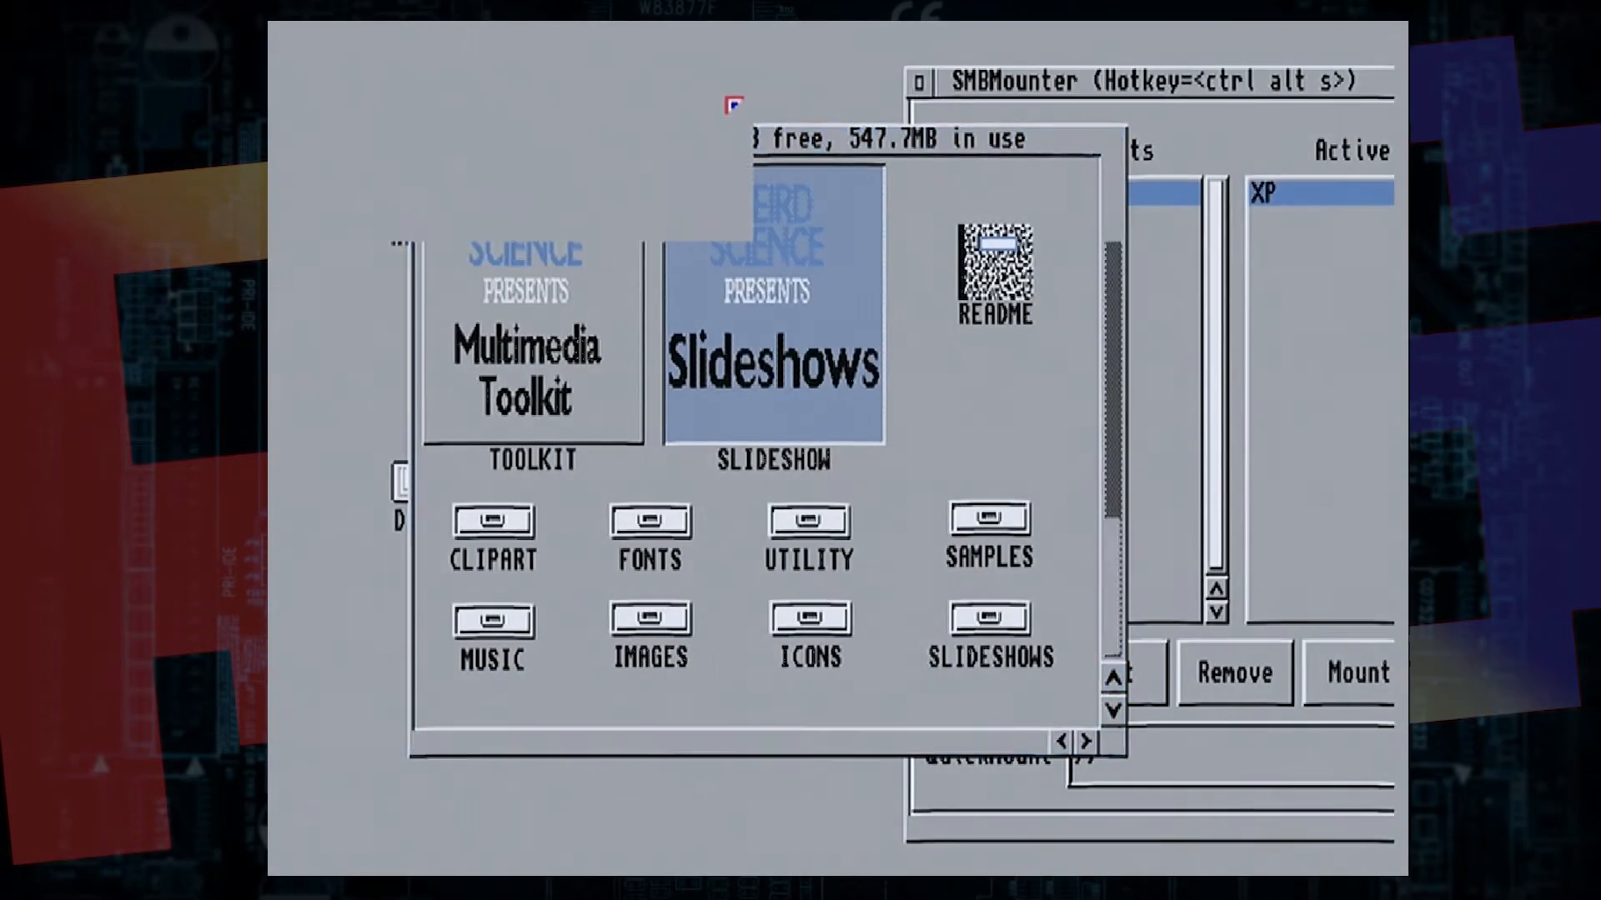
left_click(575, 215)
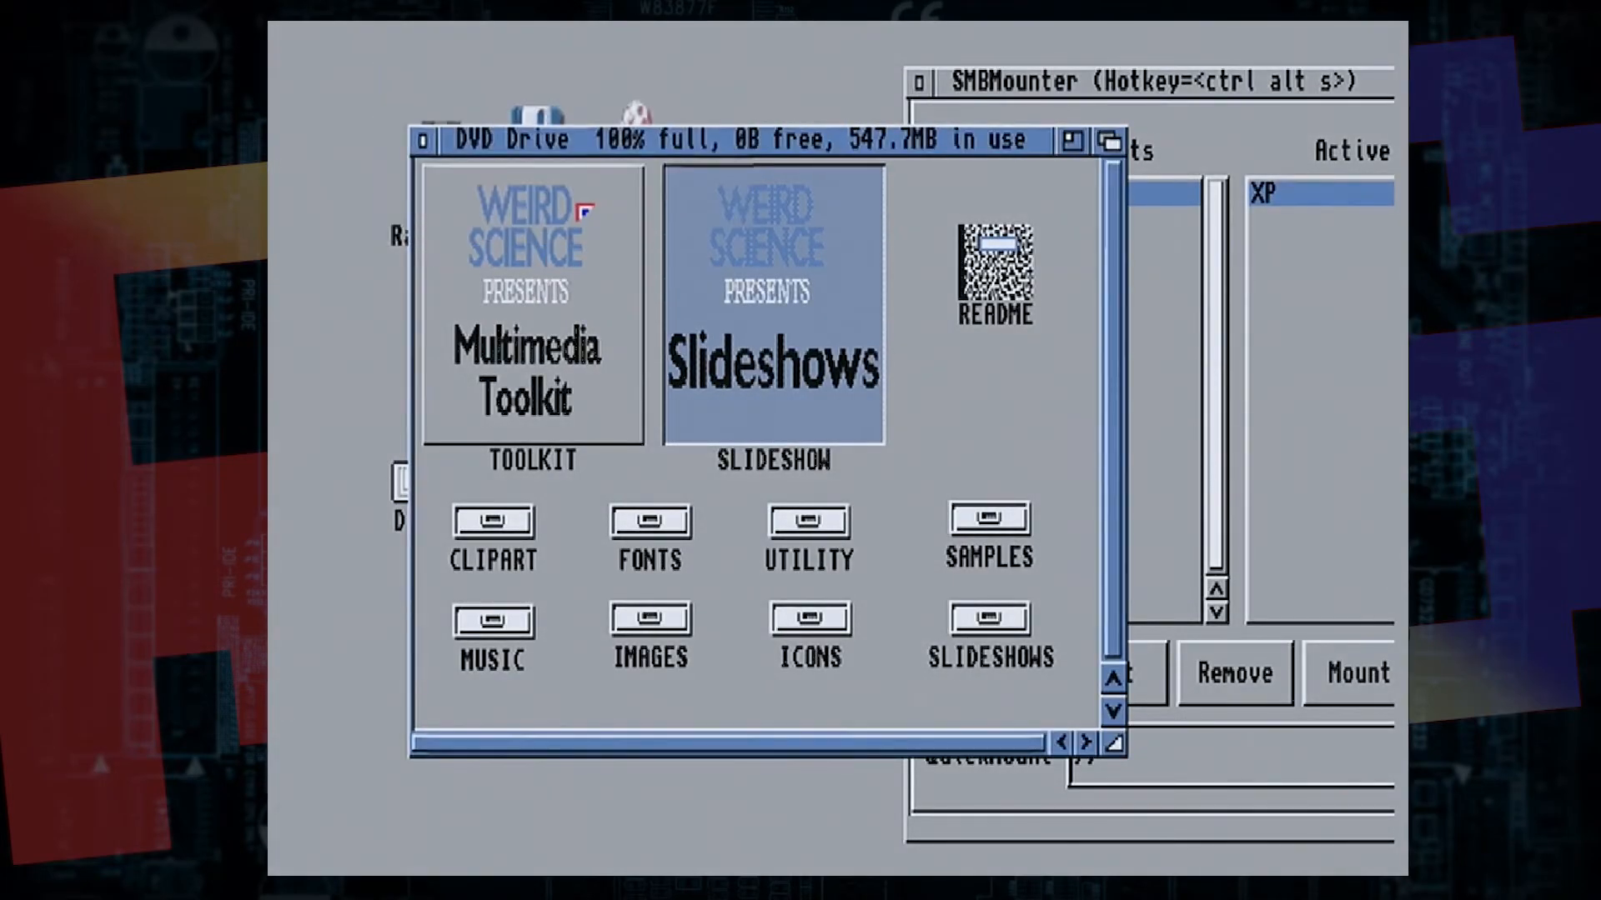
left_click(951, 388)
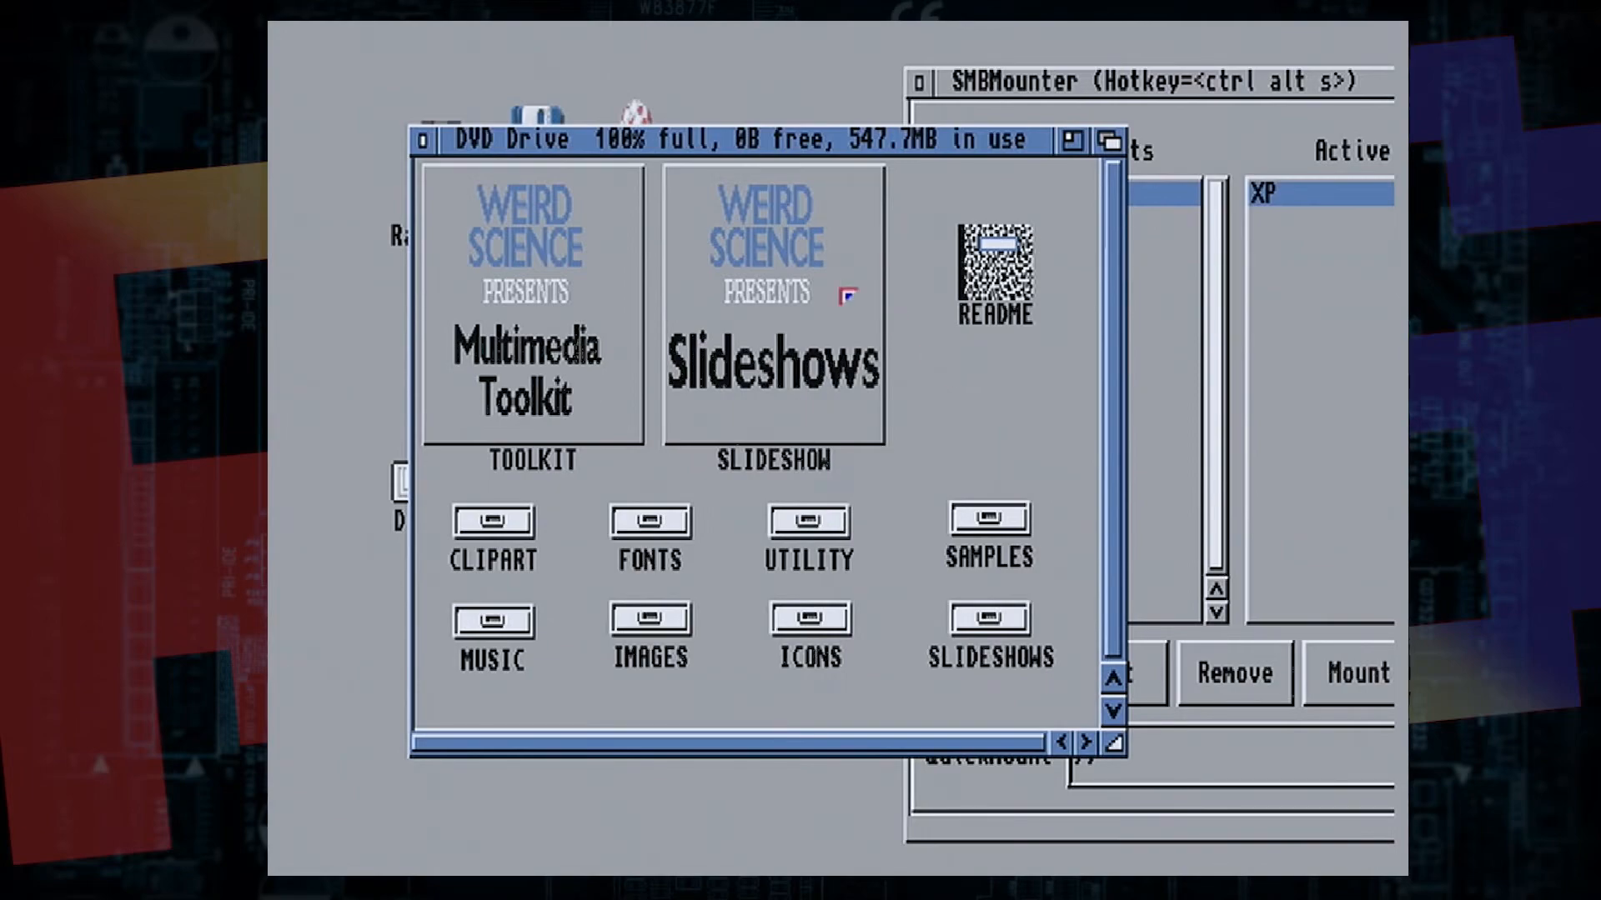
Step: Execute the command "ed t" from Workbench to start the text editor with a new file
right_click(451, 94)
left_click(472, 140)
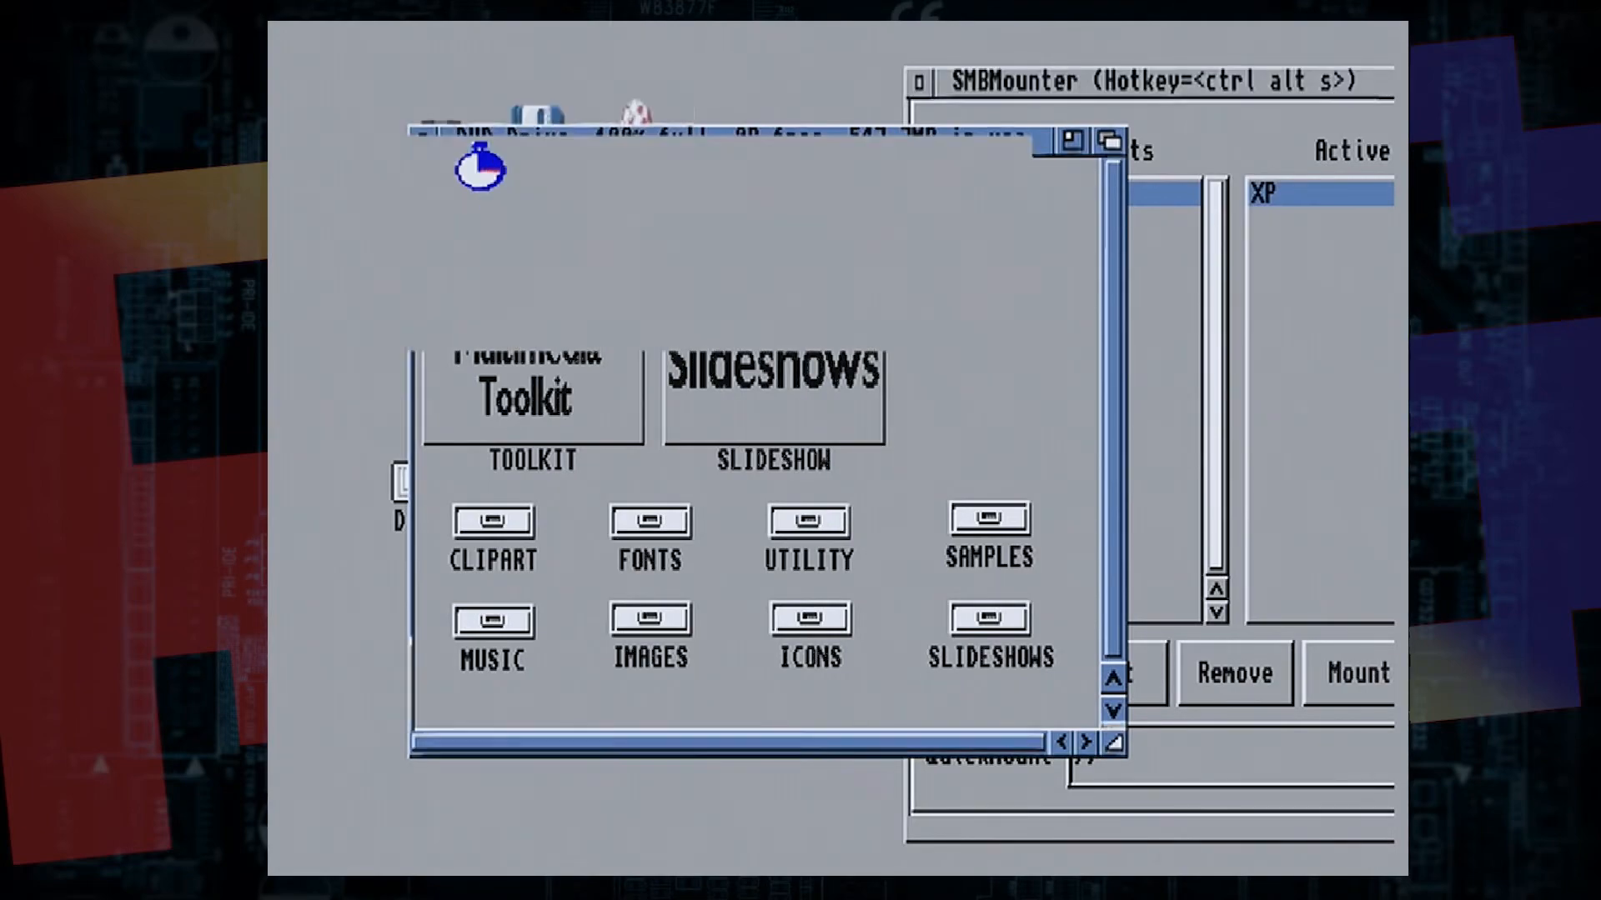
type("ed t")
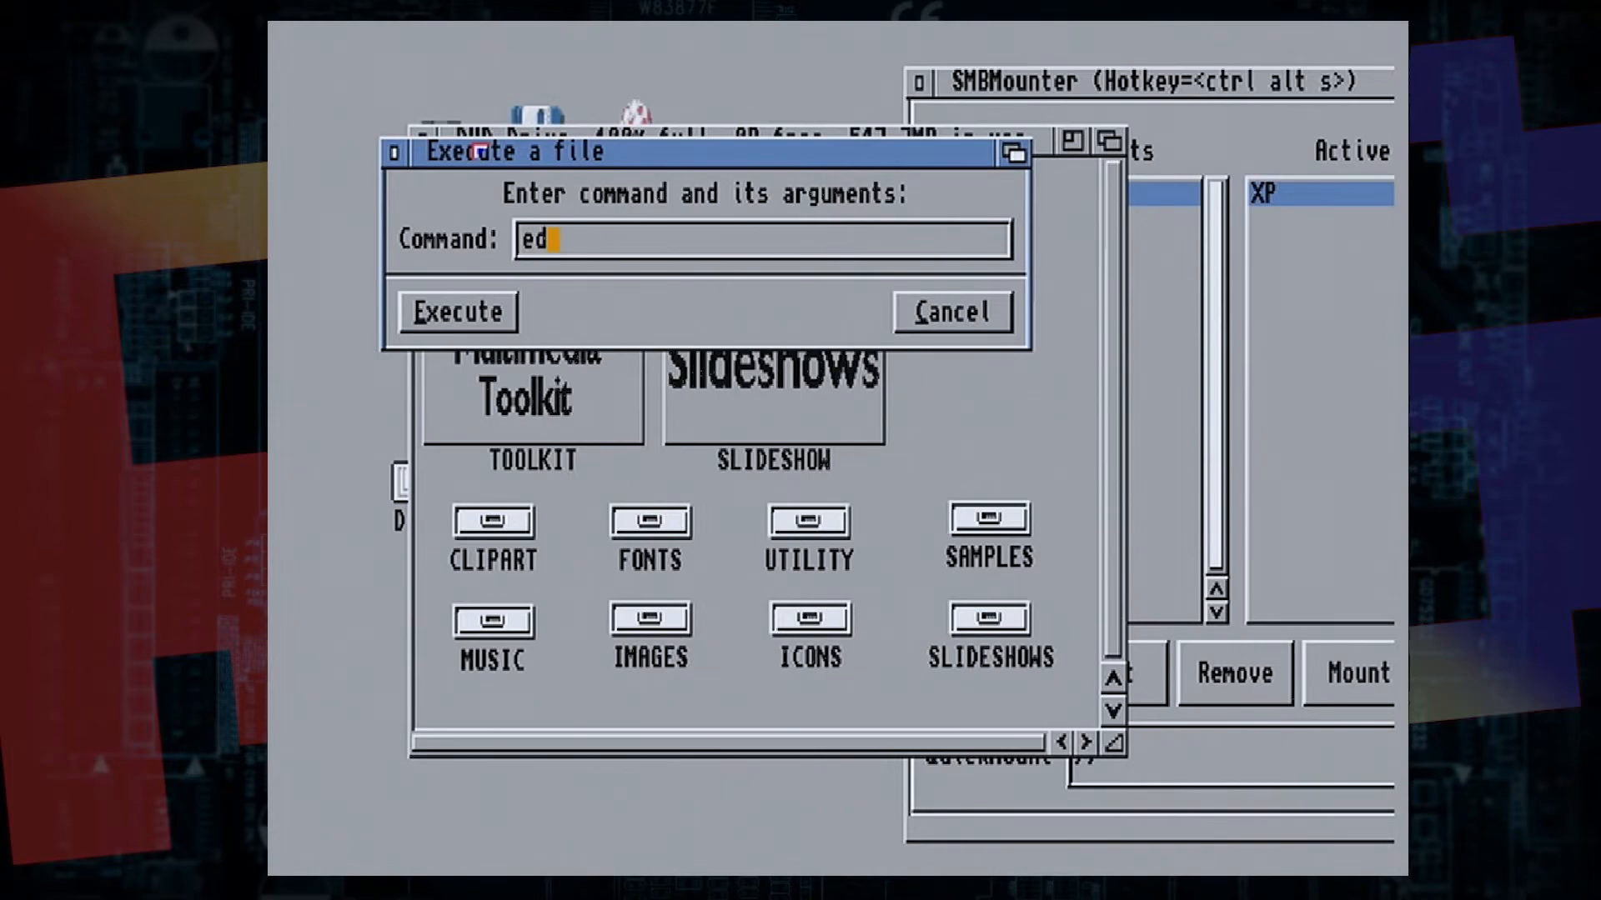
key("Return")
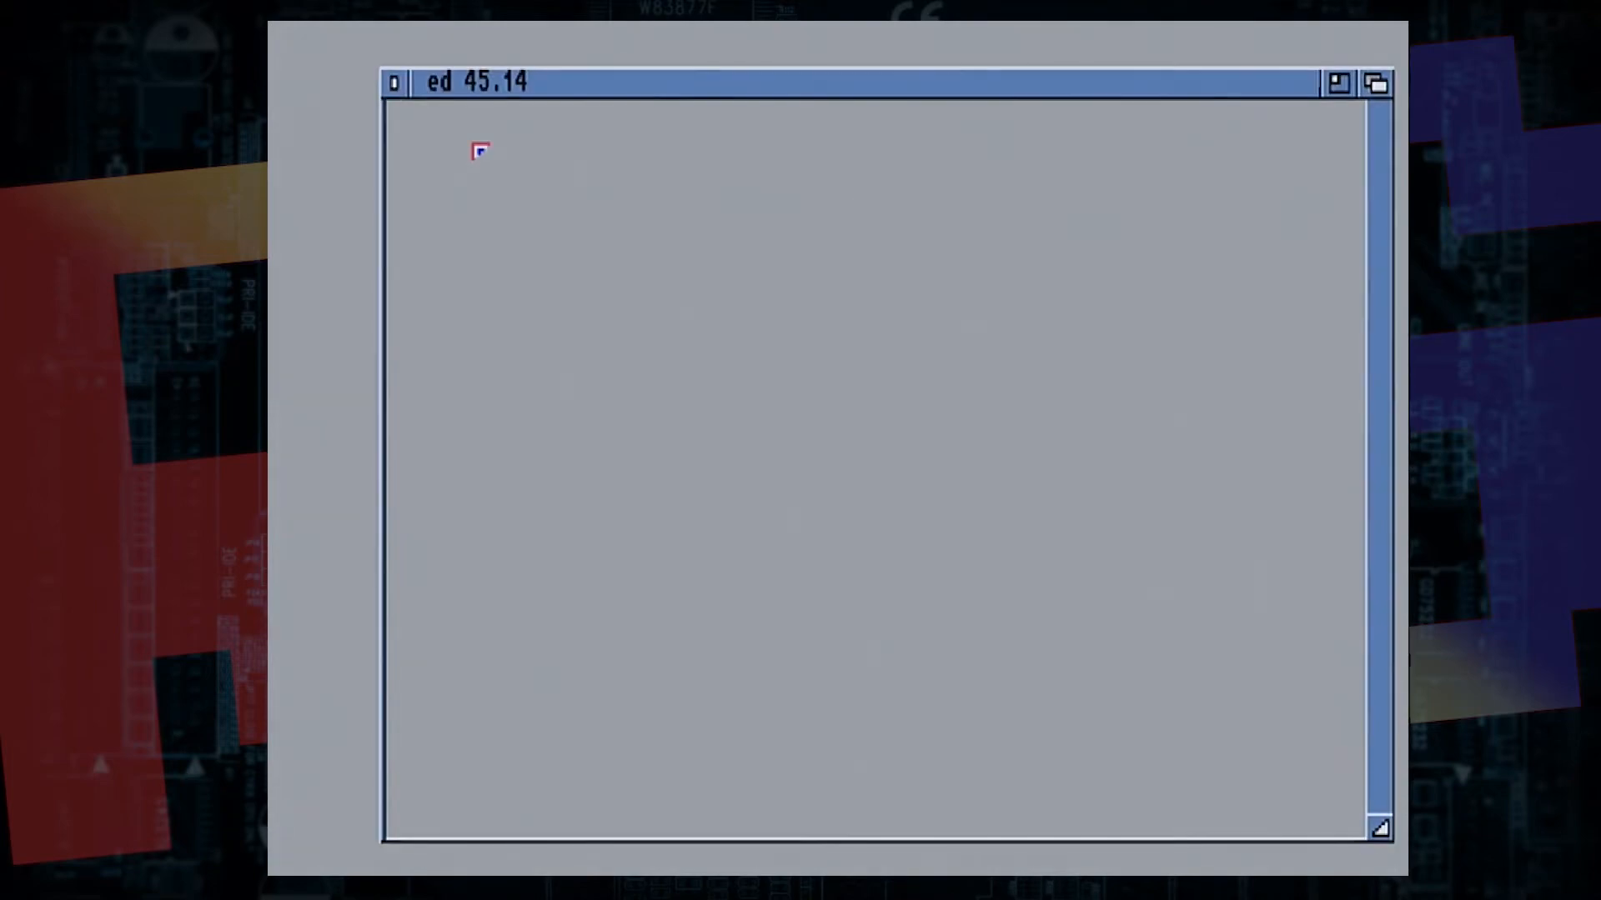
Step: Open the STARTUP-SEQUENCE file from the S drawer of the DVD Drive volume in the text editor
right_click(425, 81)
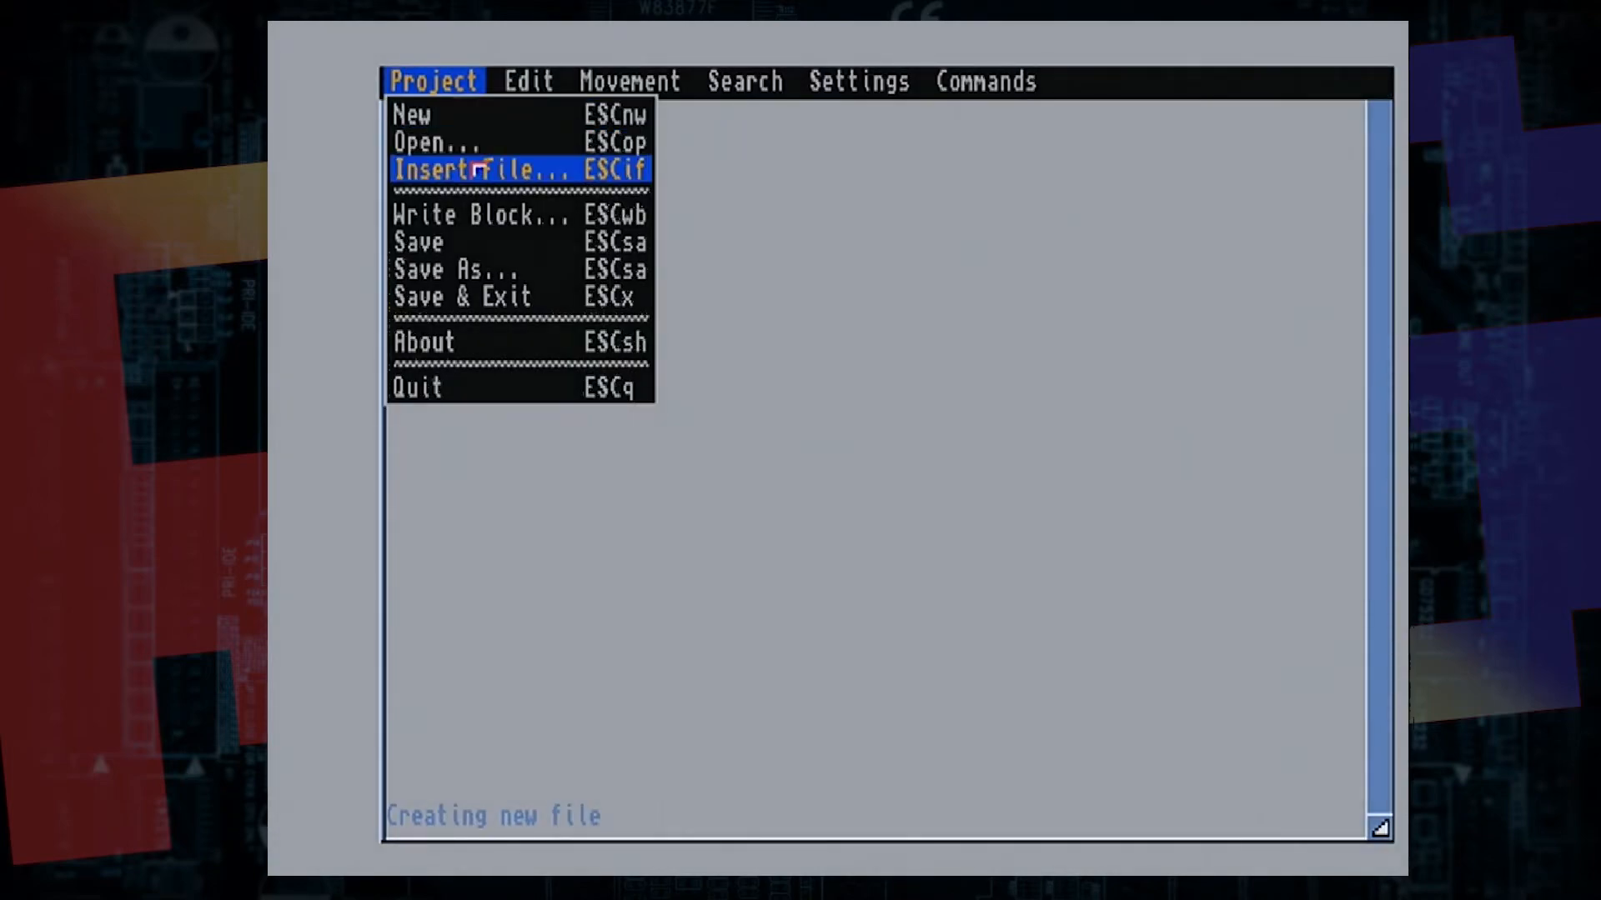
left_click(461, 143)
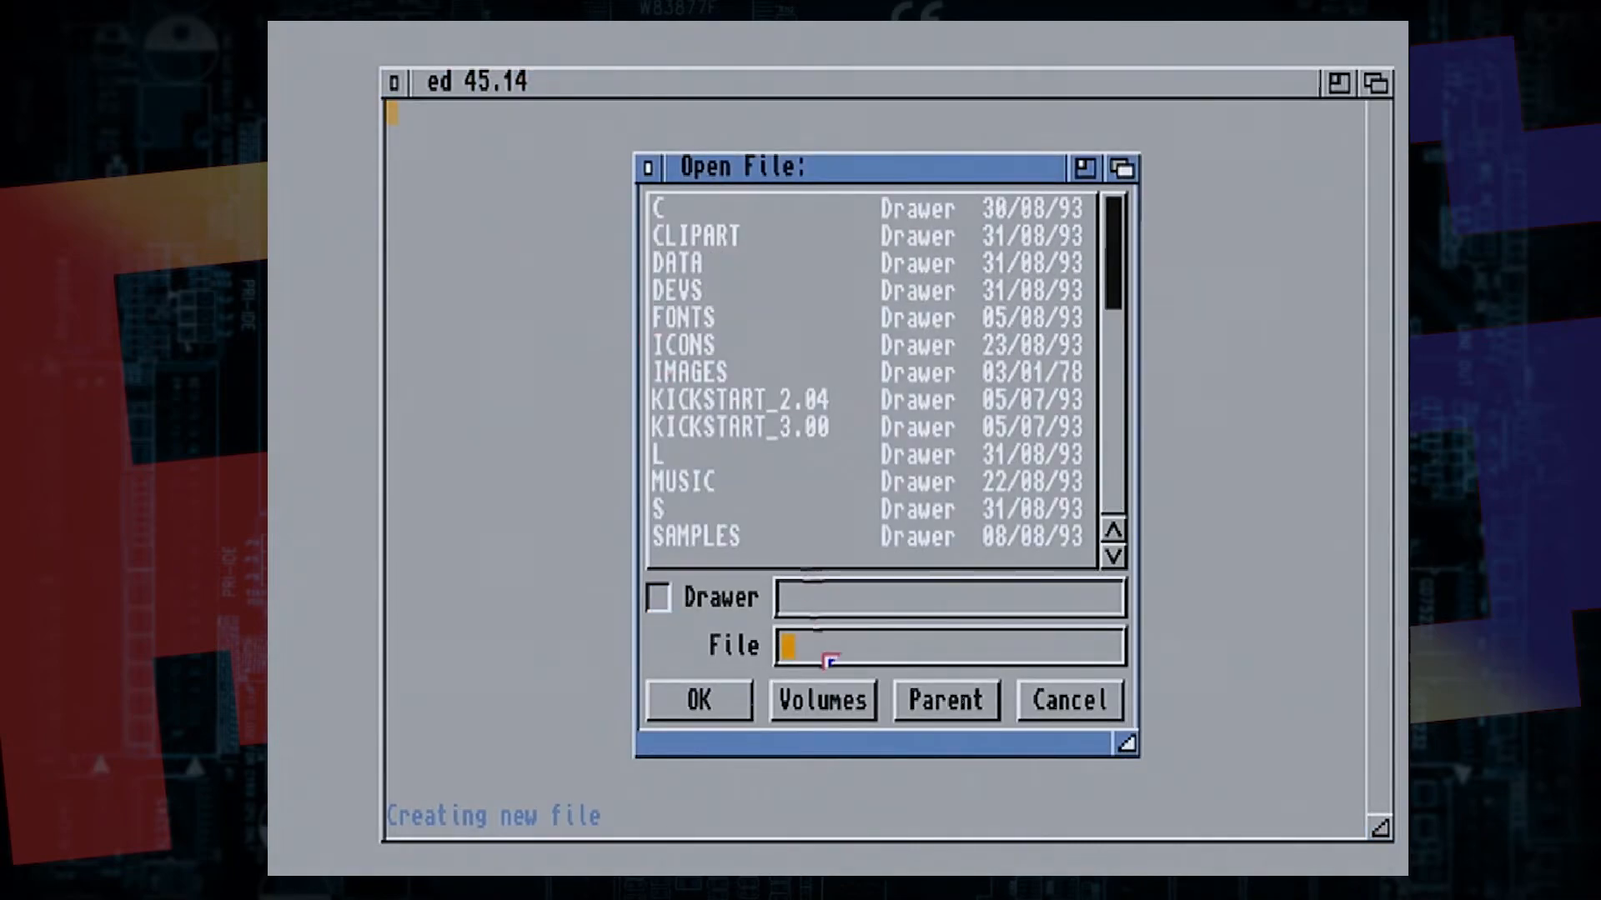
left_click(834, 704)
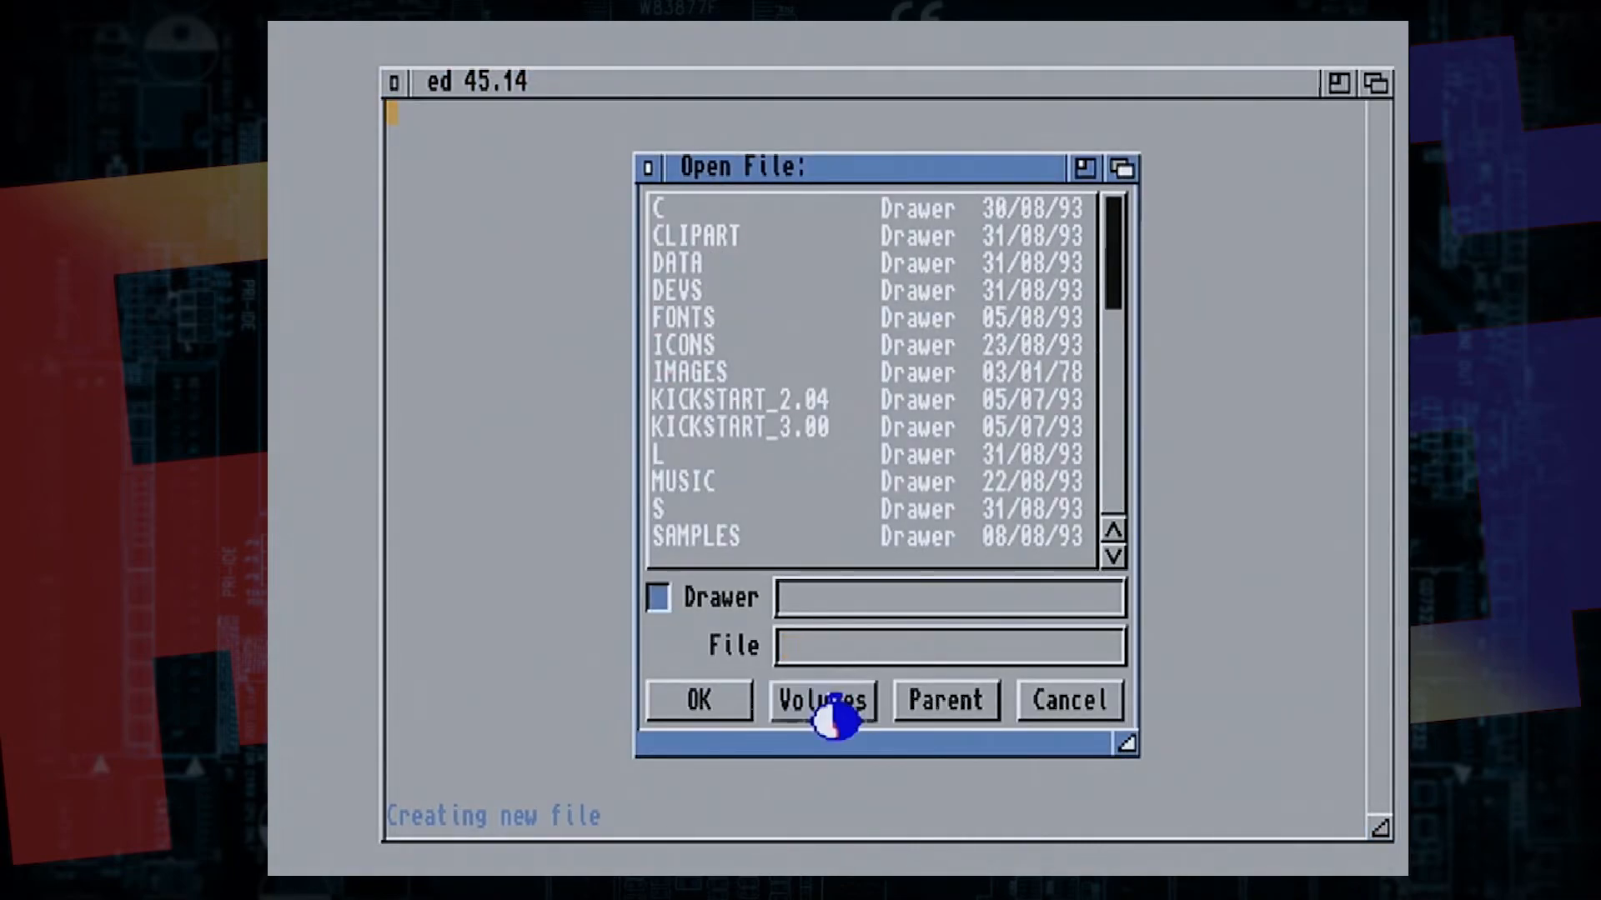
left_click(1113, 488)
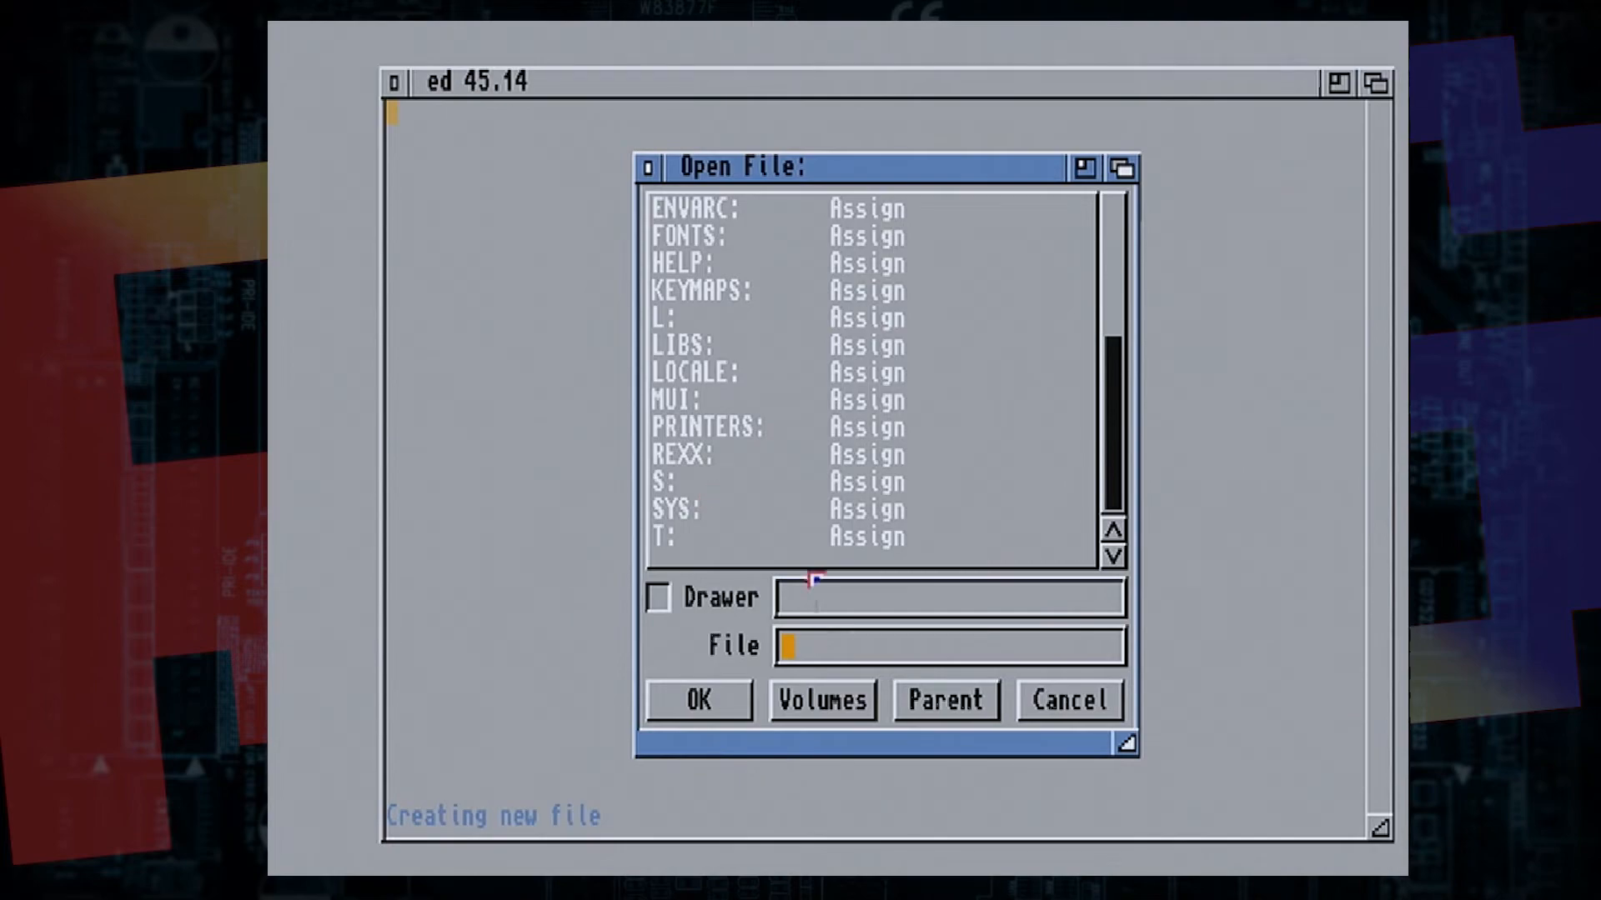
left_click(845, 702)
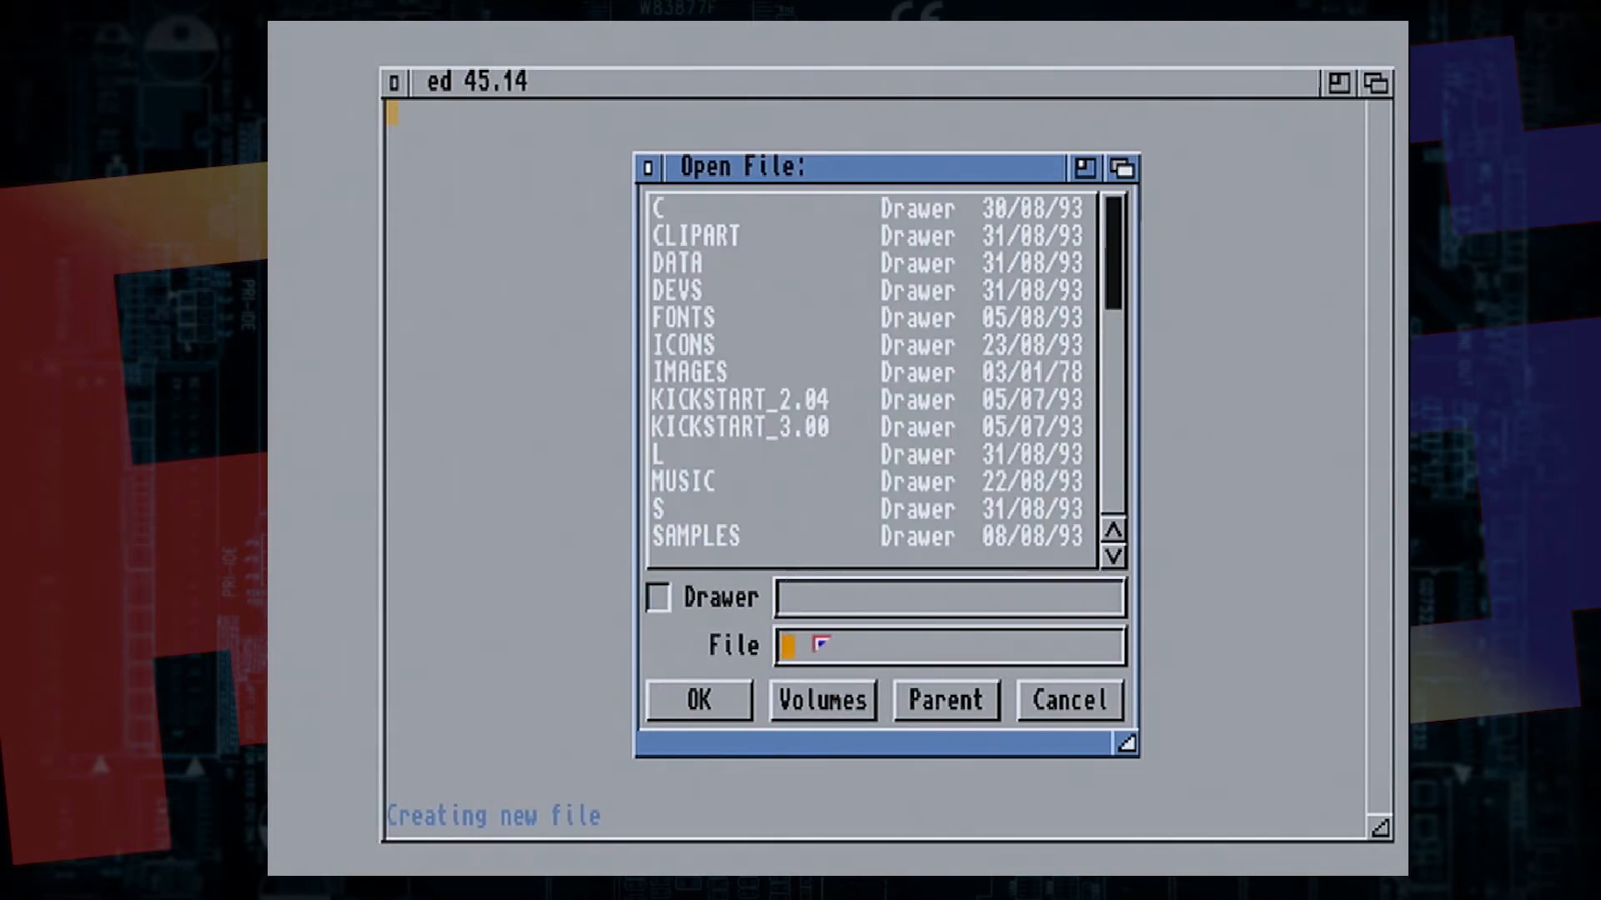
left_click(1109, 385)
left_click_drag(1109, 380, 1079, 230)
left_click(842, 714)
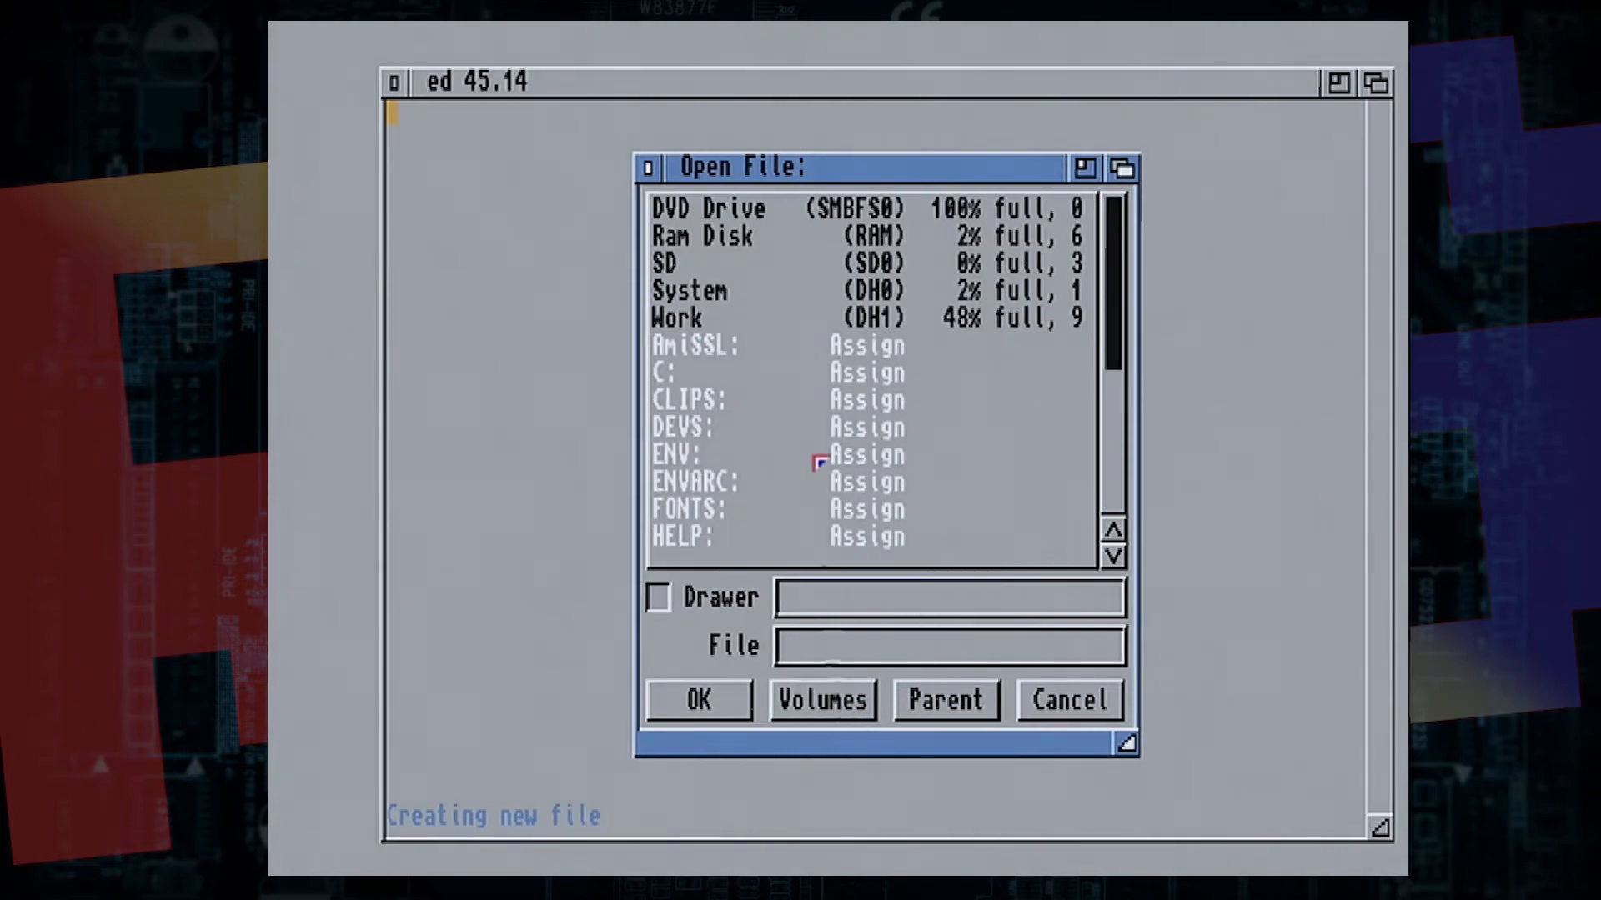
left_click(724, 211)
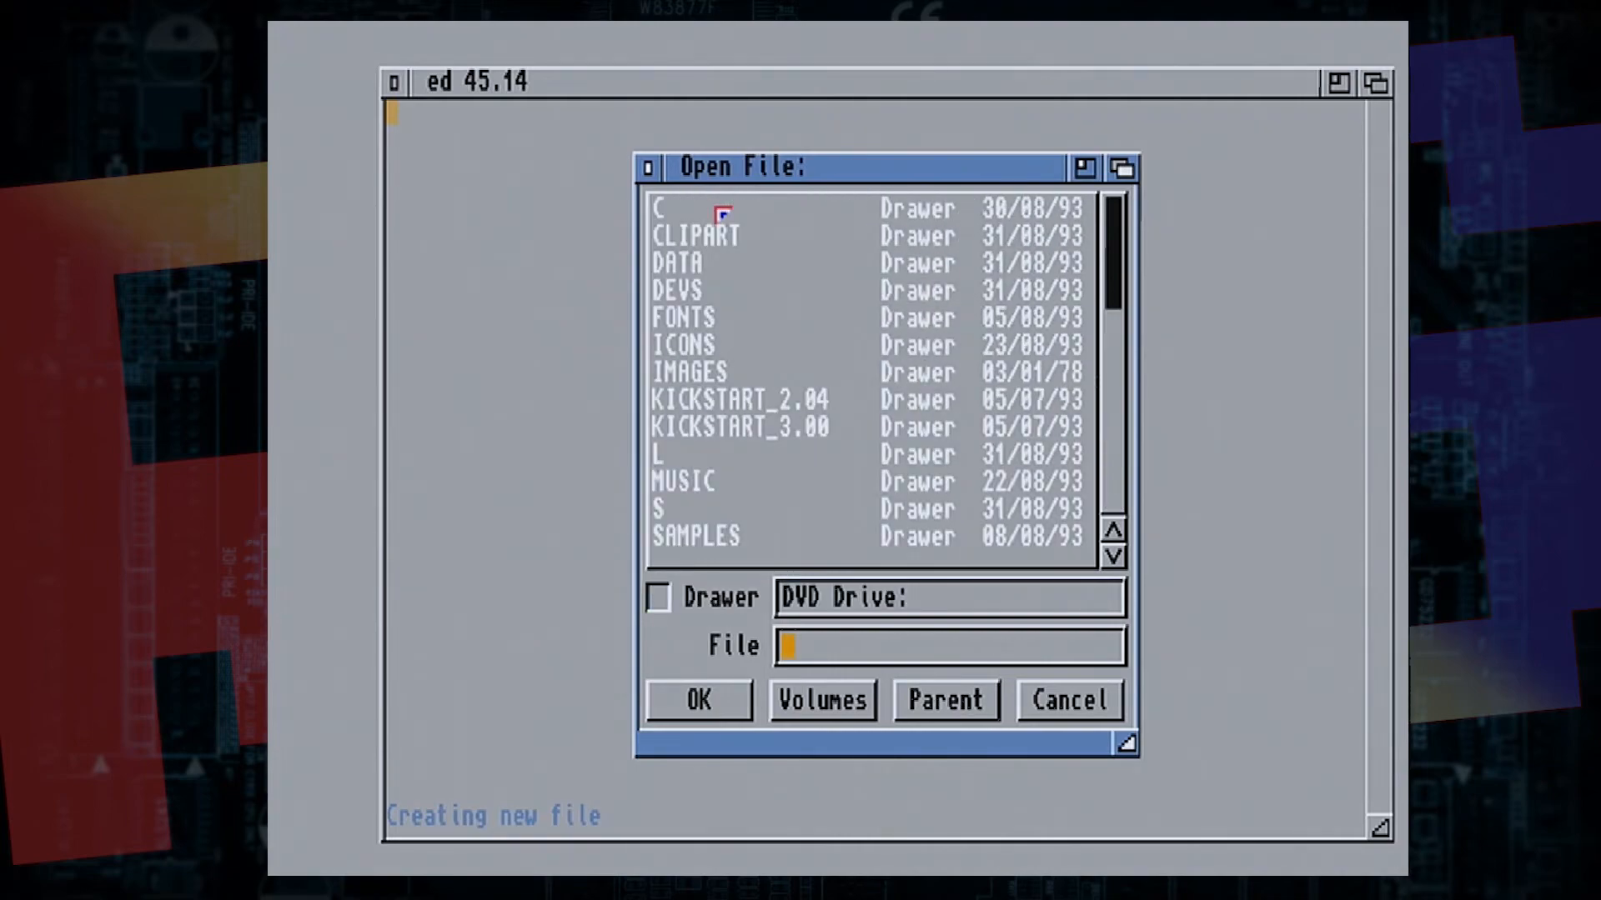
left_click(685, 510)
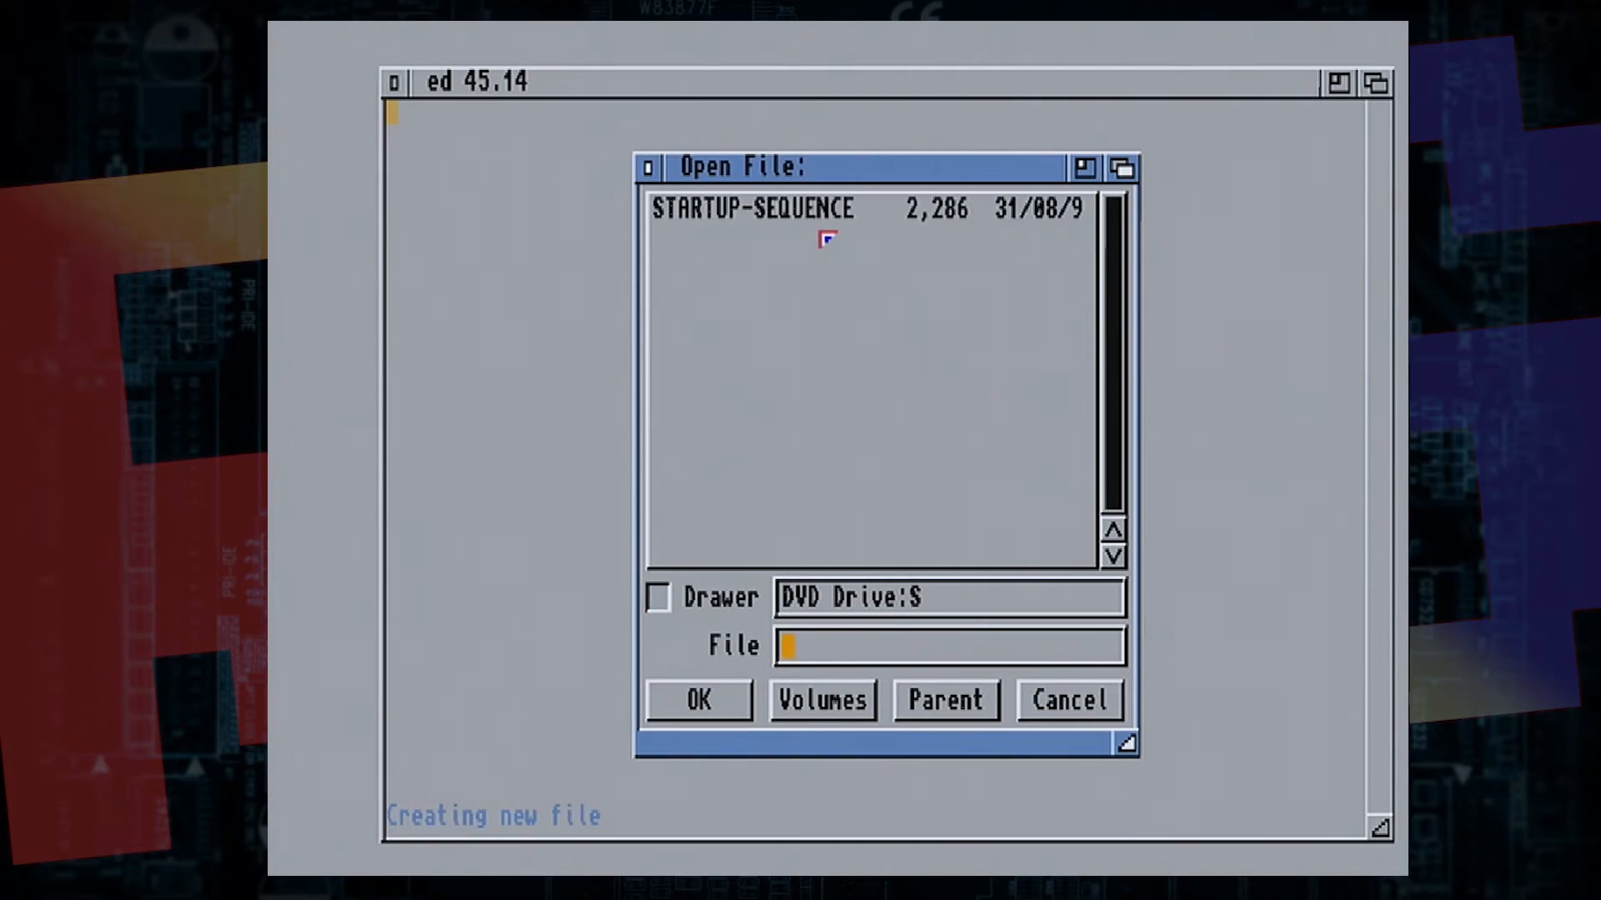
double_click(826, 211)
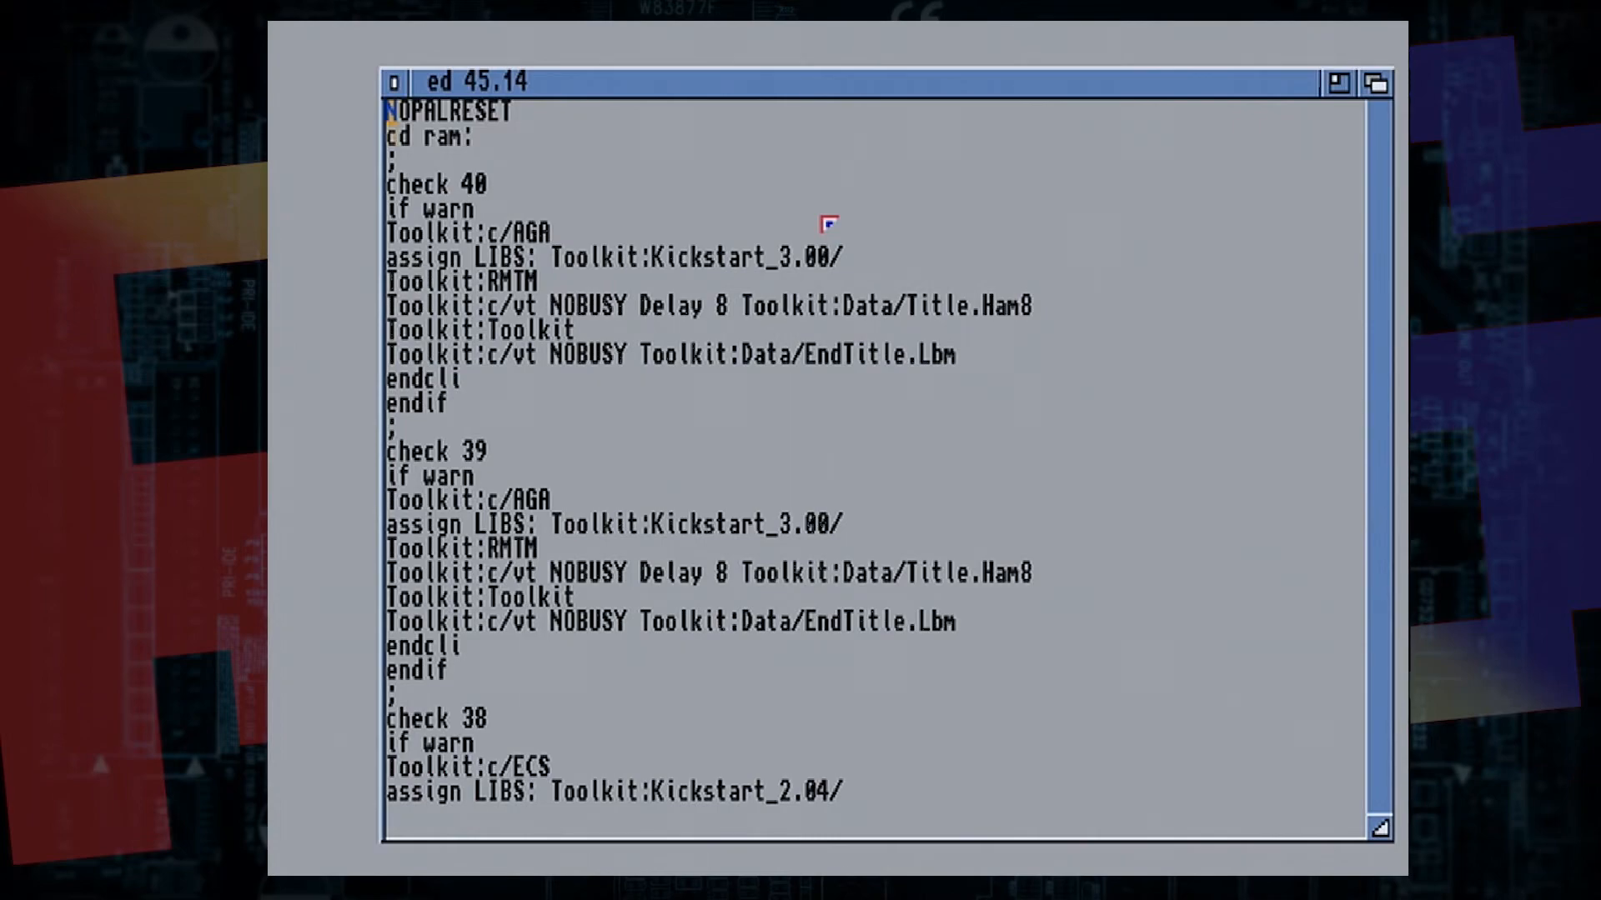
Step: Read through the STARTUP-SEQUENCE script to the end of the file, examining its Toolkit: references, and close the editor
key("Down")
key("Down")
key("Down")
key("Down")
key("Down")
key("Down")
key("Down")
key("Down")
key("Down")
key("Down")
key("Down")
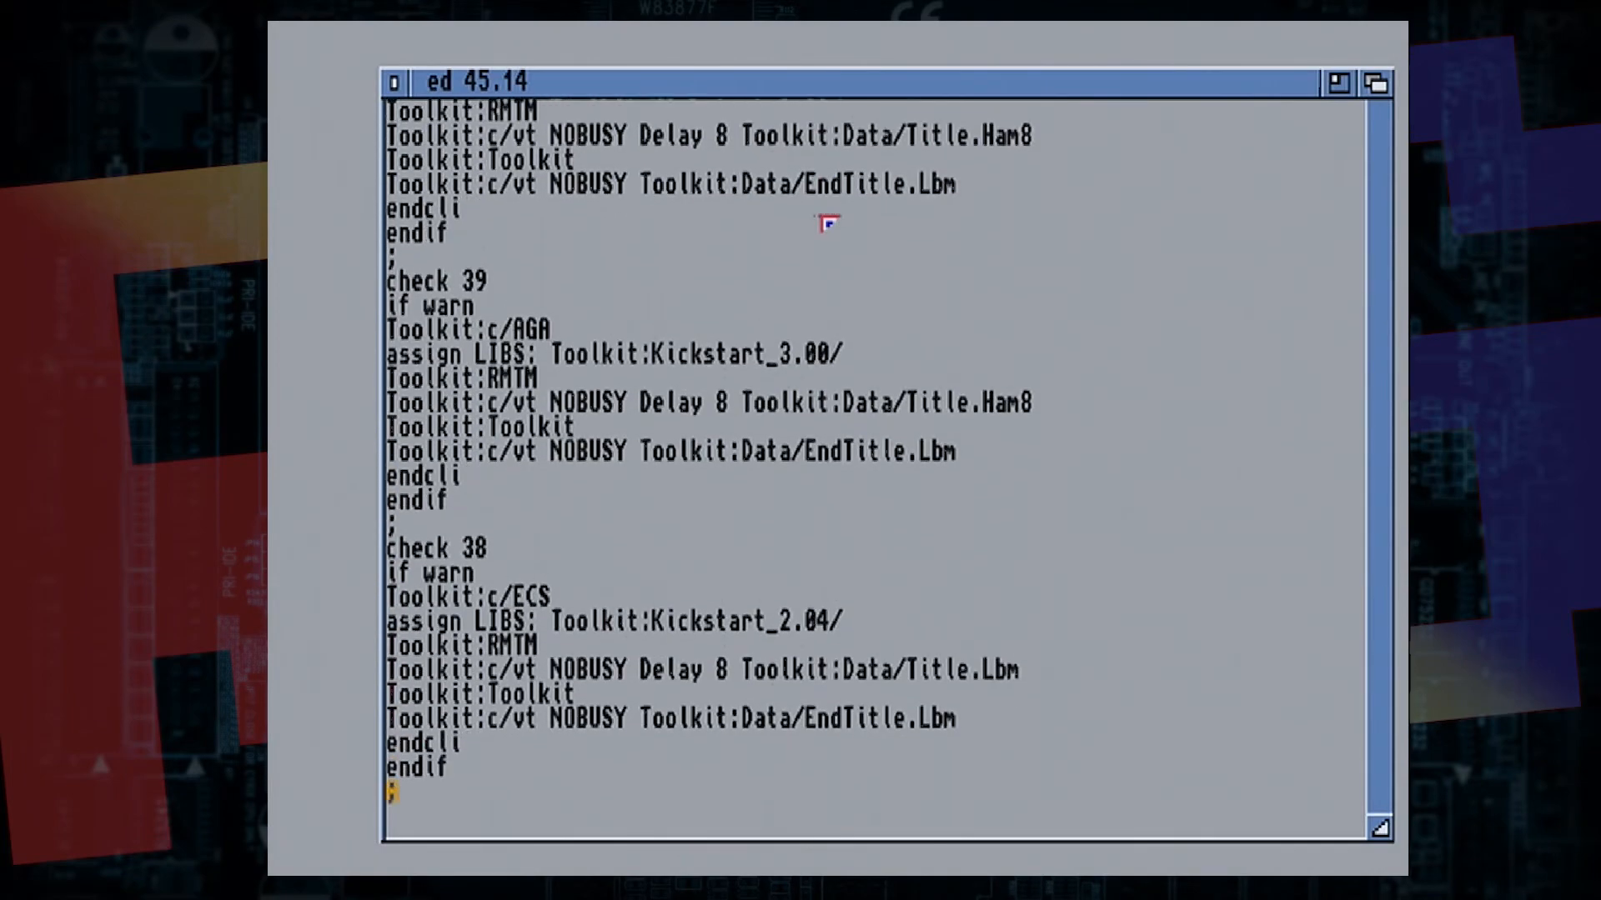
key("Down")
key("Down")
key("Down")
key("Down")
key("Down")
key("Down")
key("Down")
key("Down")
key("Down")
key("Down")
key("Down")
key("Down")
key("Down")
key("Down")
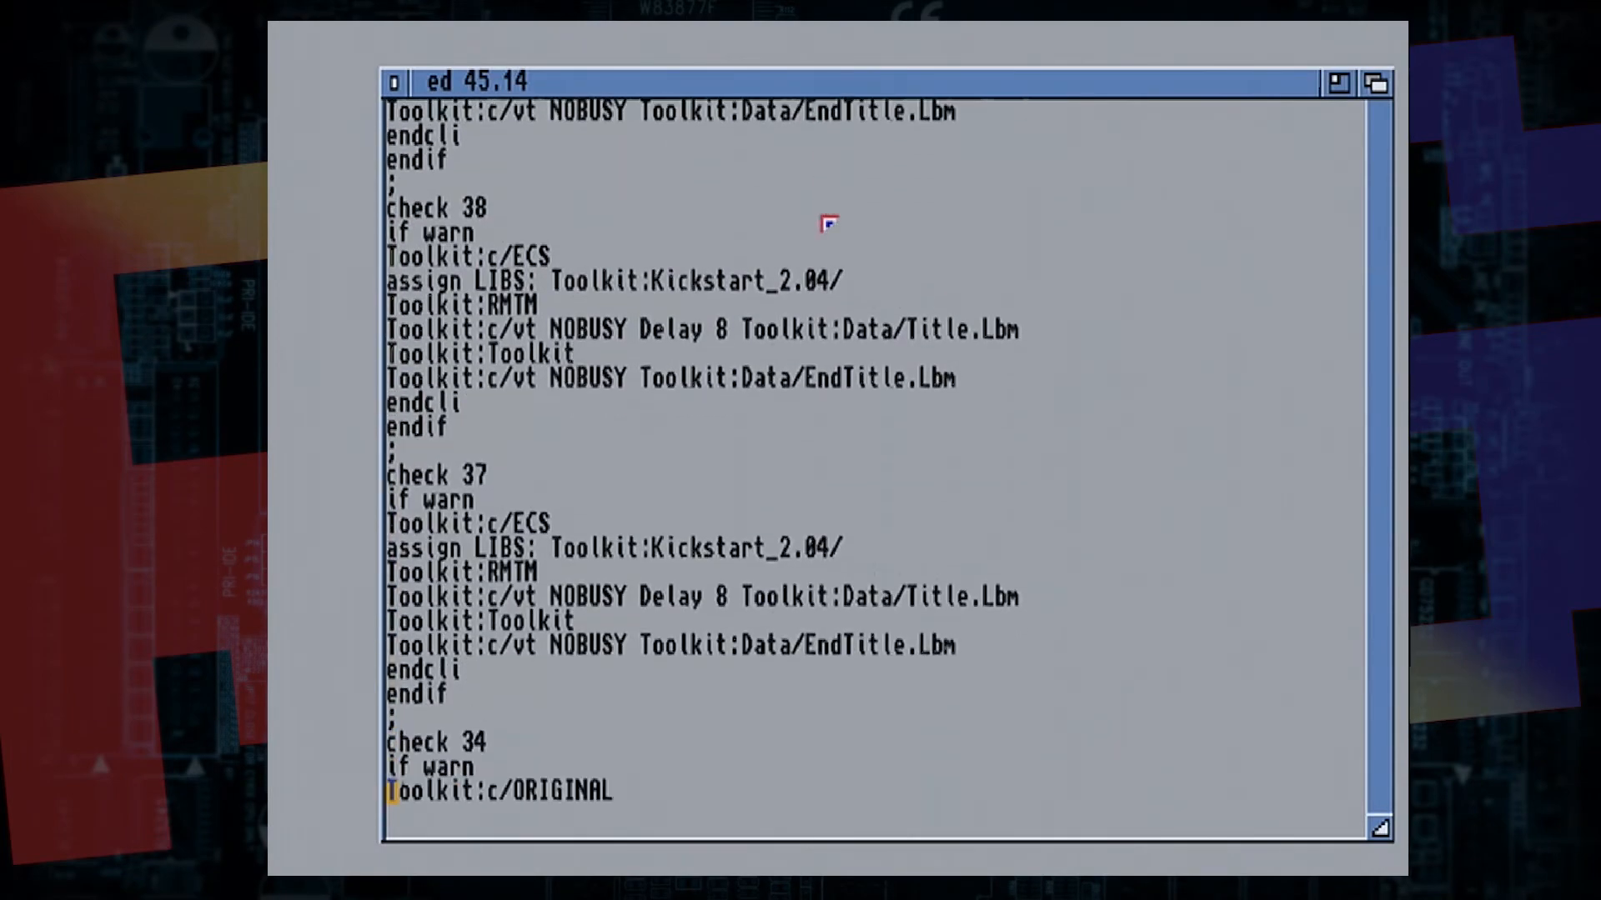
key("Down")
key("Down")
key("Down")
key("Down")
key("Down")
key("Down")
key("Down")
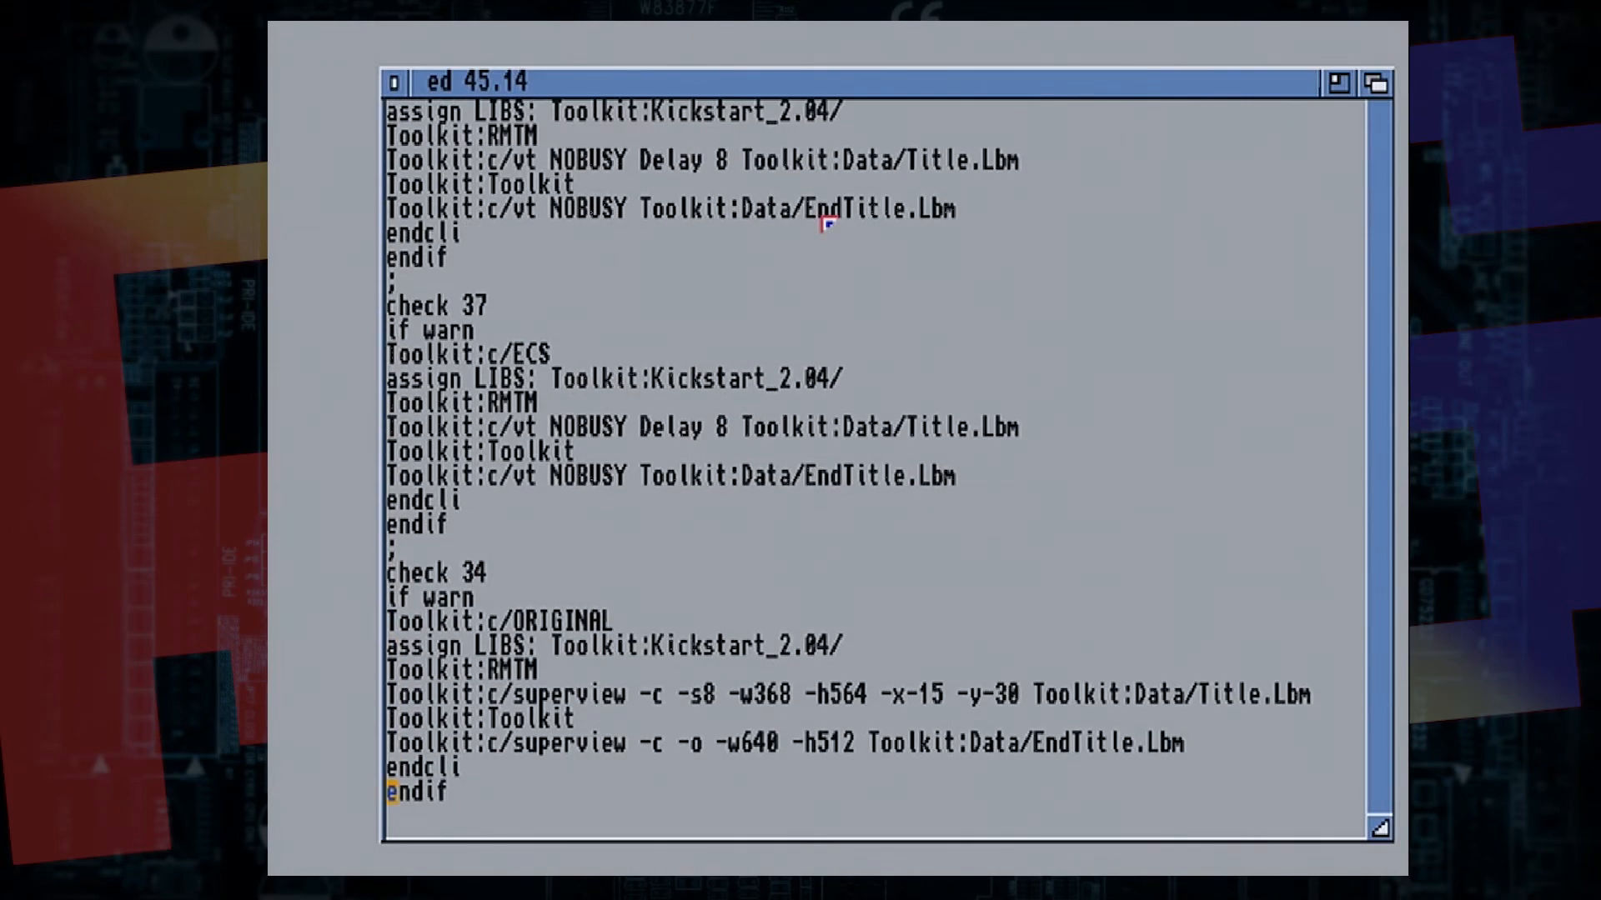
key("Down")
key("Down")
key("Down")
key("Down")
key("Down")
key("Down")
key("Down")
key("Down")
key("Down")
key("Down")
key("Down")
key("Down")
key("Down")
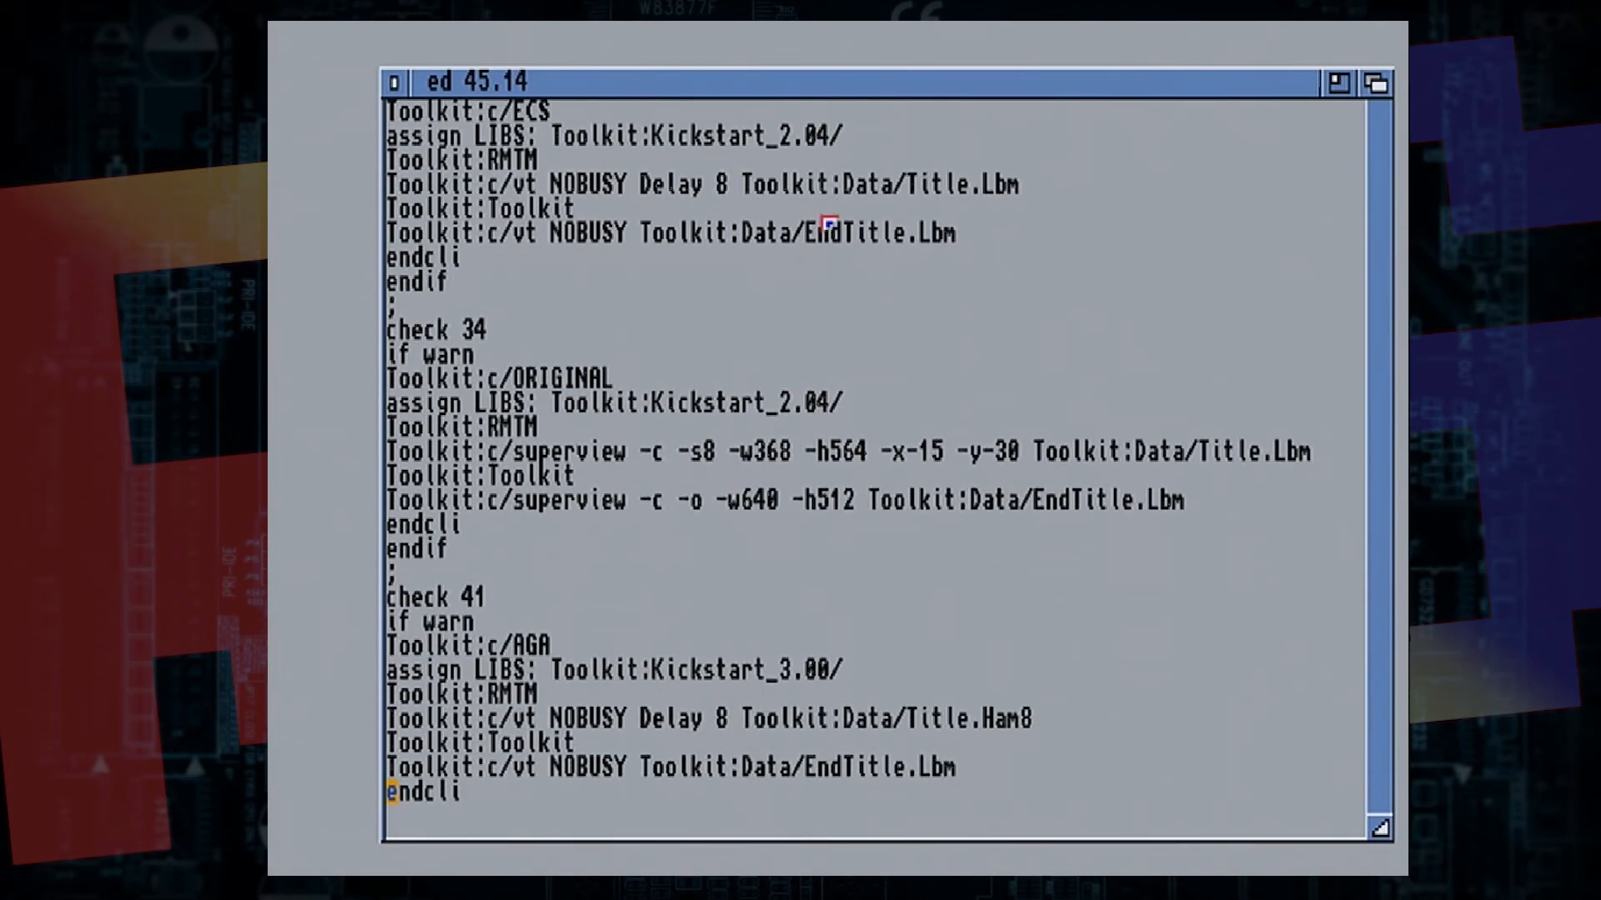
key("Down")
key("Down")
key("Down")
key("Down")
key("Down")
key("Down")
key("Down")
key("Down")
key("Down")
key("Down")
key("Down")
key("Down")
key("Down")
key("Down")
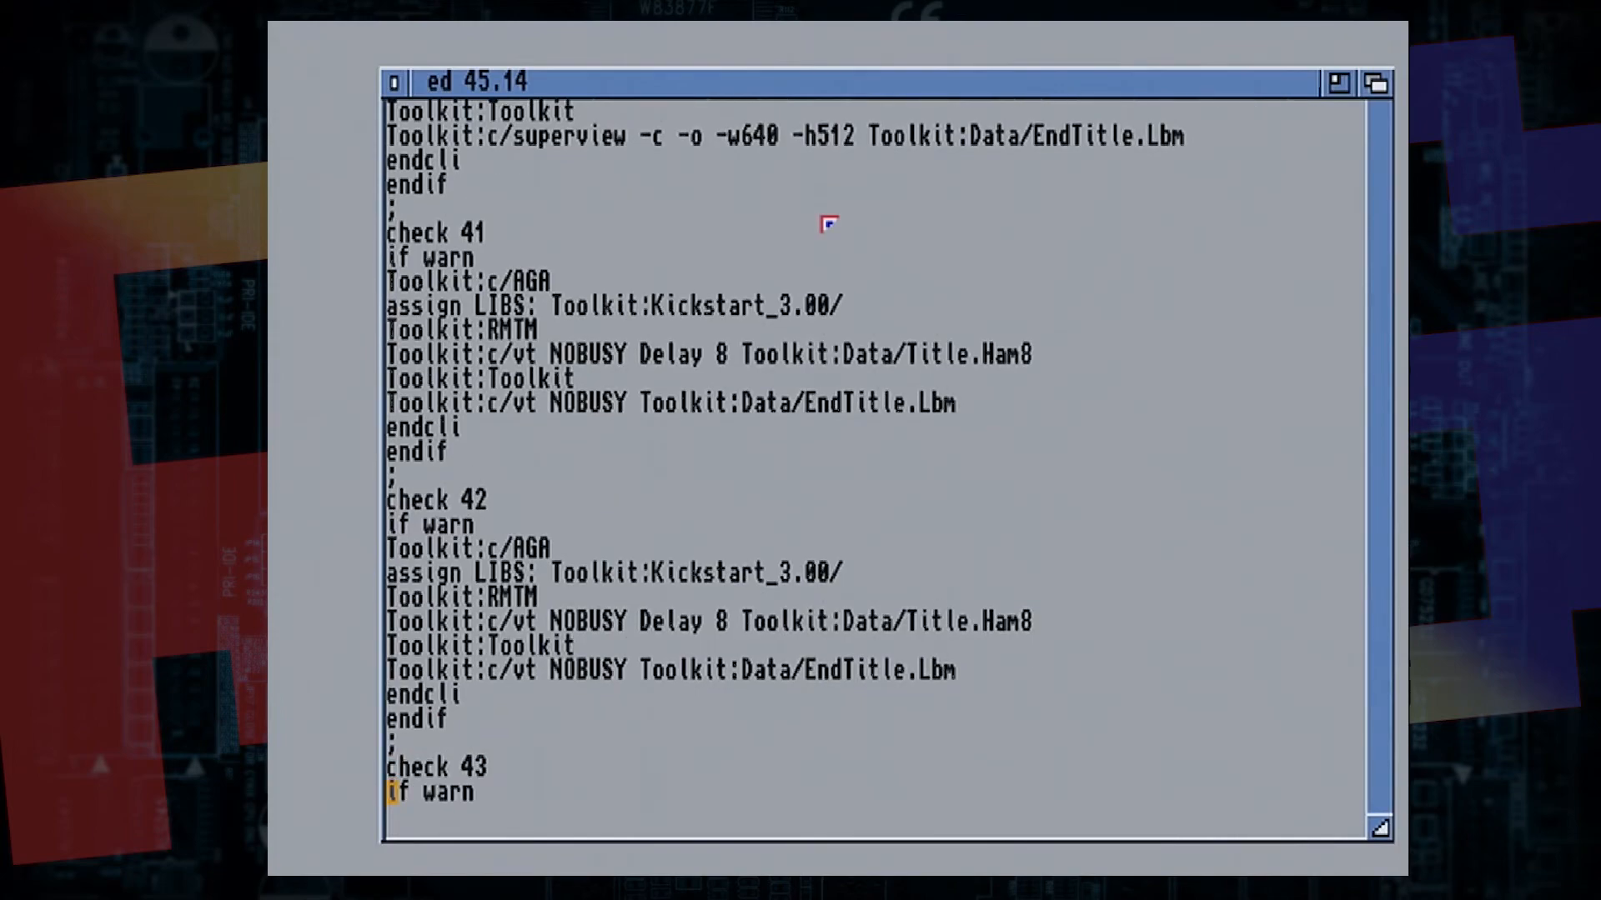
key("Down")
key("Down")
key("Down")
key("Down")
key("Down")
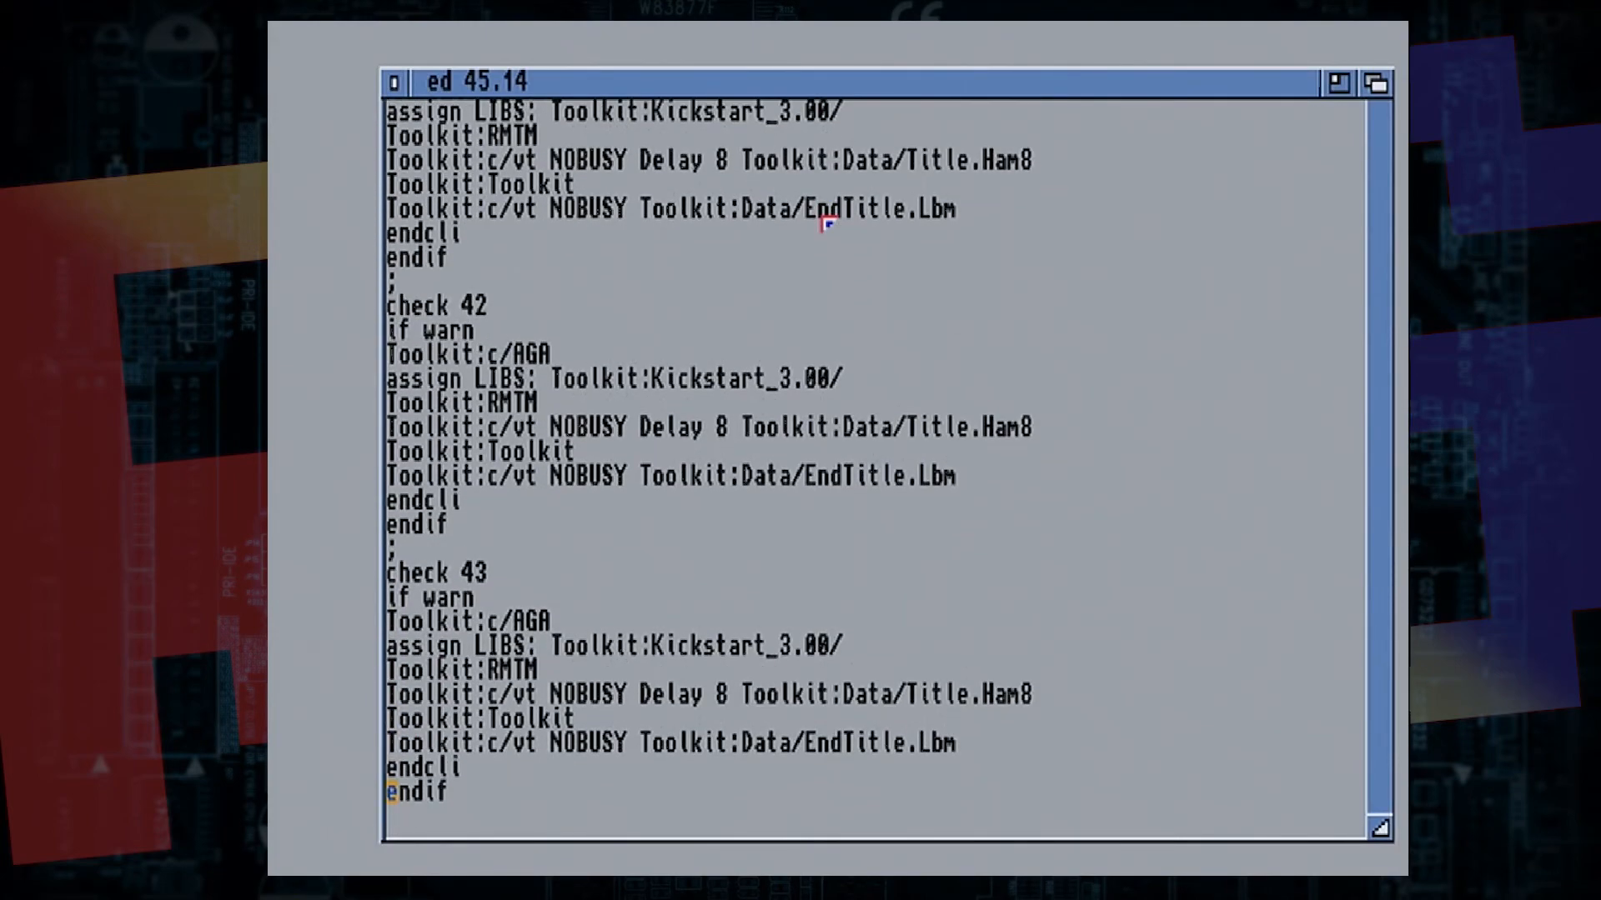
key("Down")
key("Down")
key("Down")
key("Down")
key("Down")
key("Down")
key("Down")
key("Down")
key("Down")
key("Down")
key("Down")
key("Down")
key("Down")
key("Down")
key("Down")
key("Down")
key("Down")
key("Down")
key("Down")
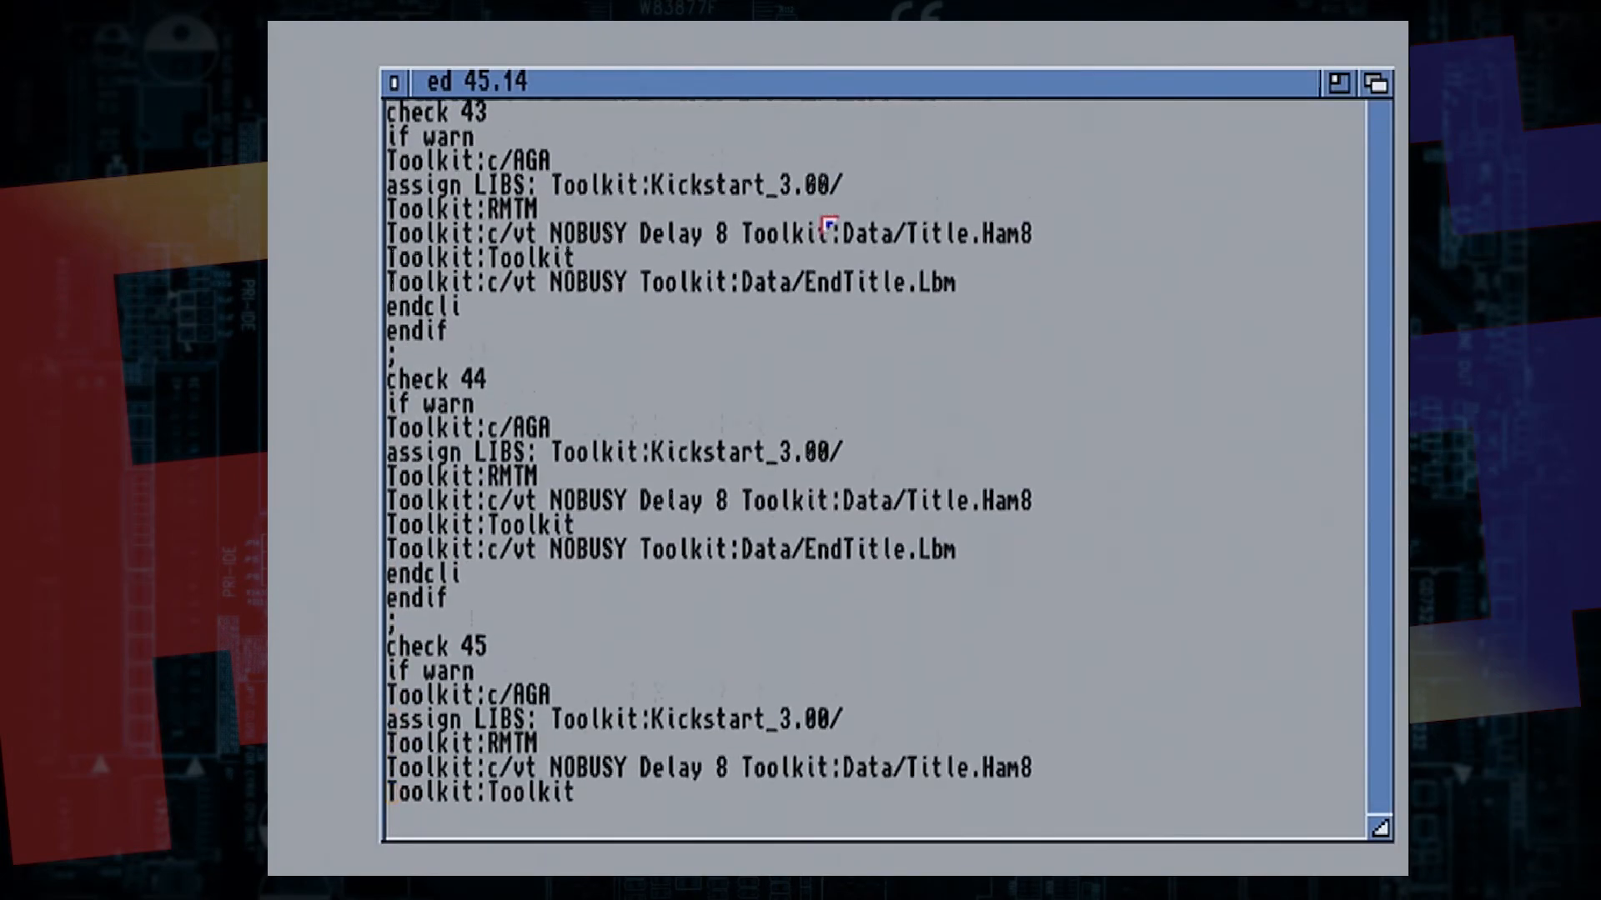
key("Down")
key("Down")
key("Down")
key("Down")
key("Down")
key("Down")
key("Down")
key("Down")
key("Down")
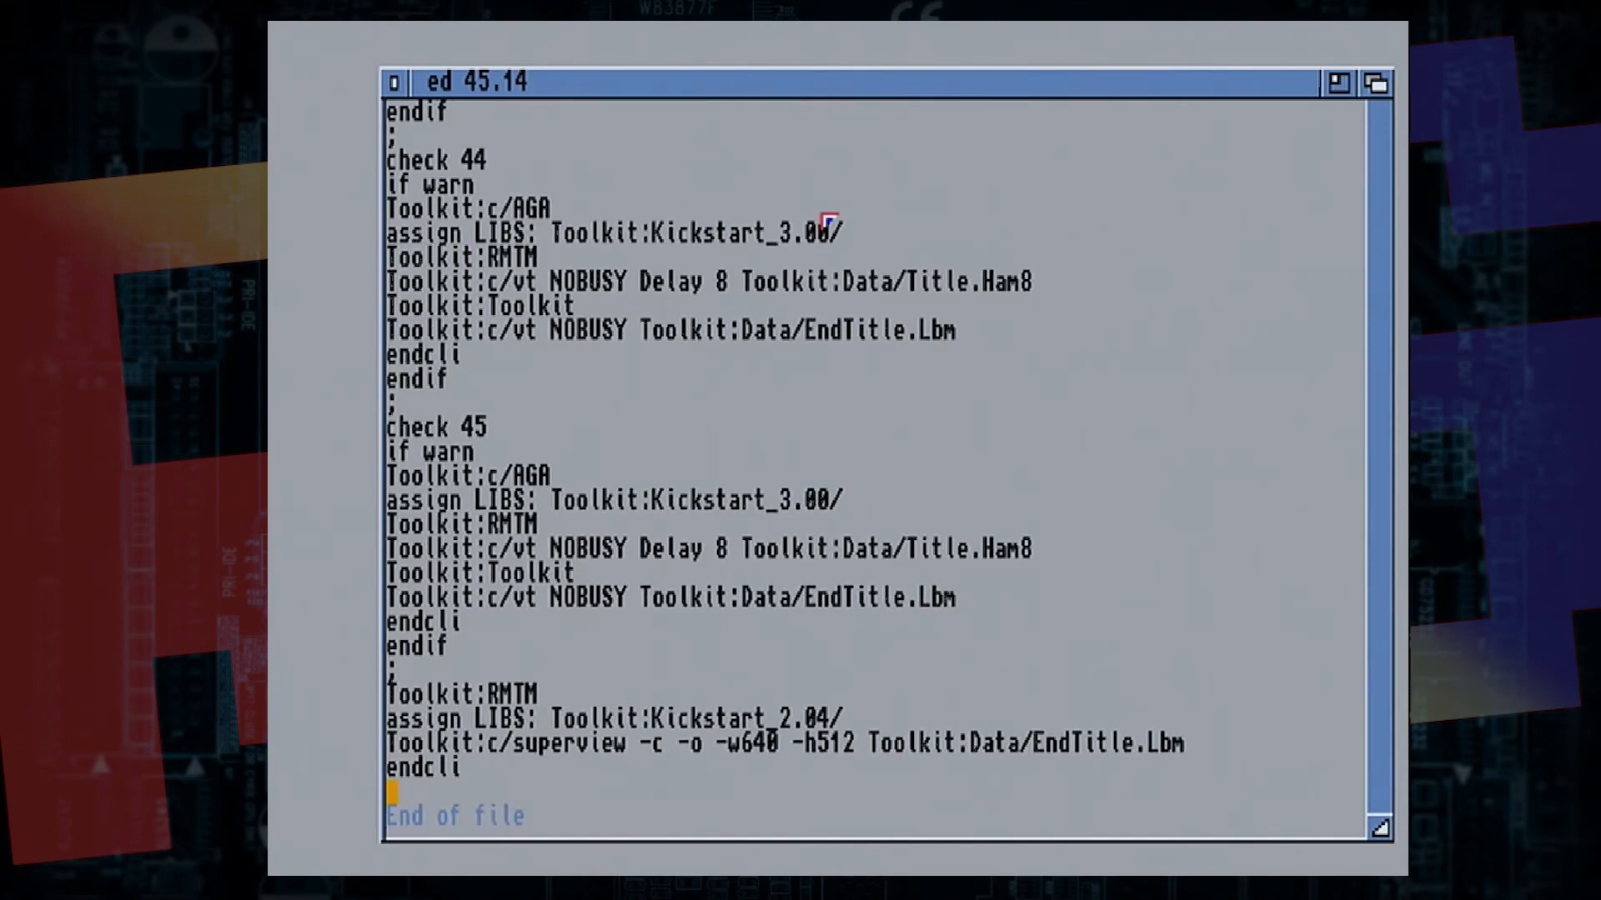
left_click(394, 87)
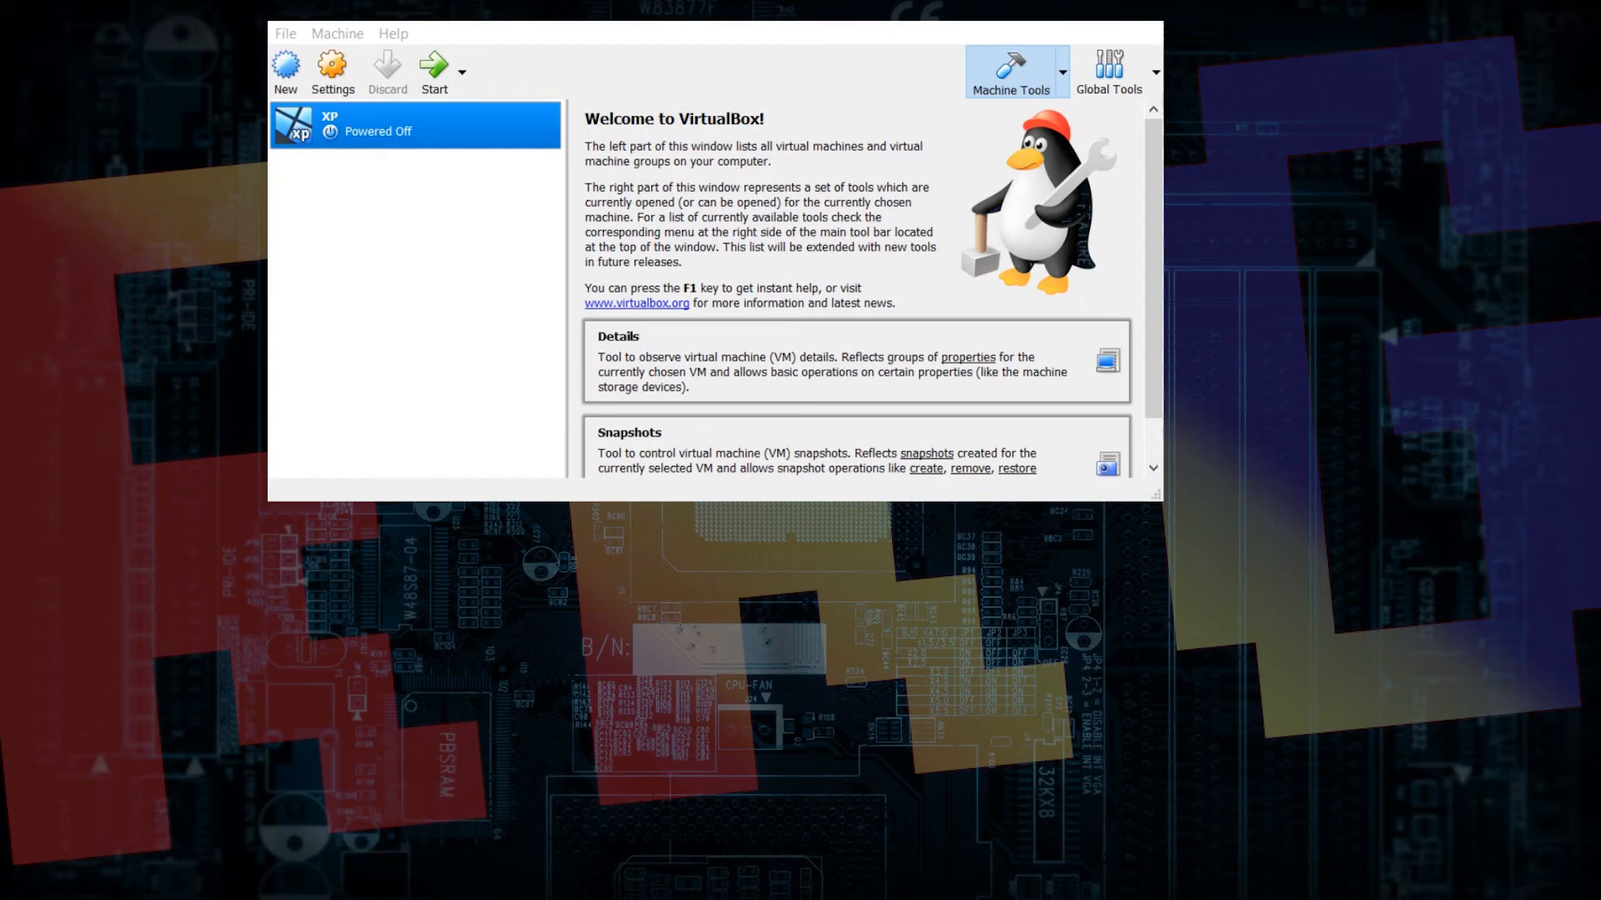
Step: Start the XP virtual machine in VirtualBox, and open the mounted DVD Drive volume on the Amiga Workbench
left_click(435, 79)
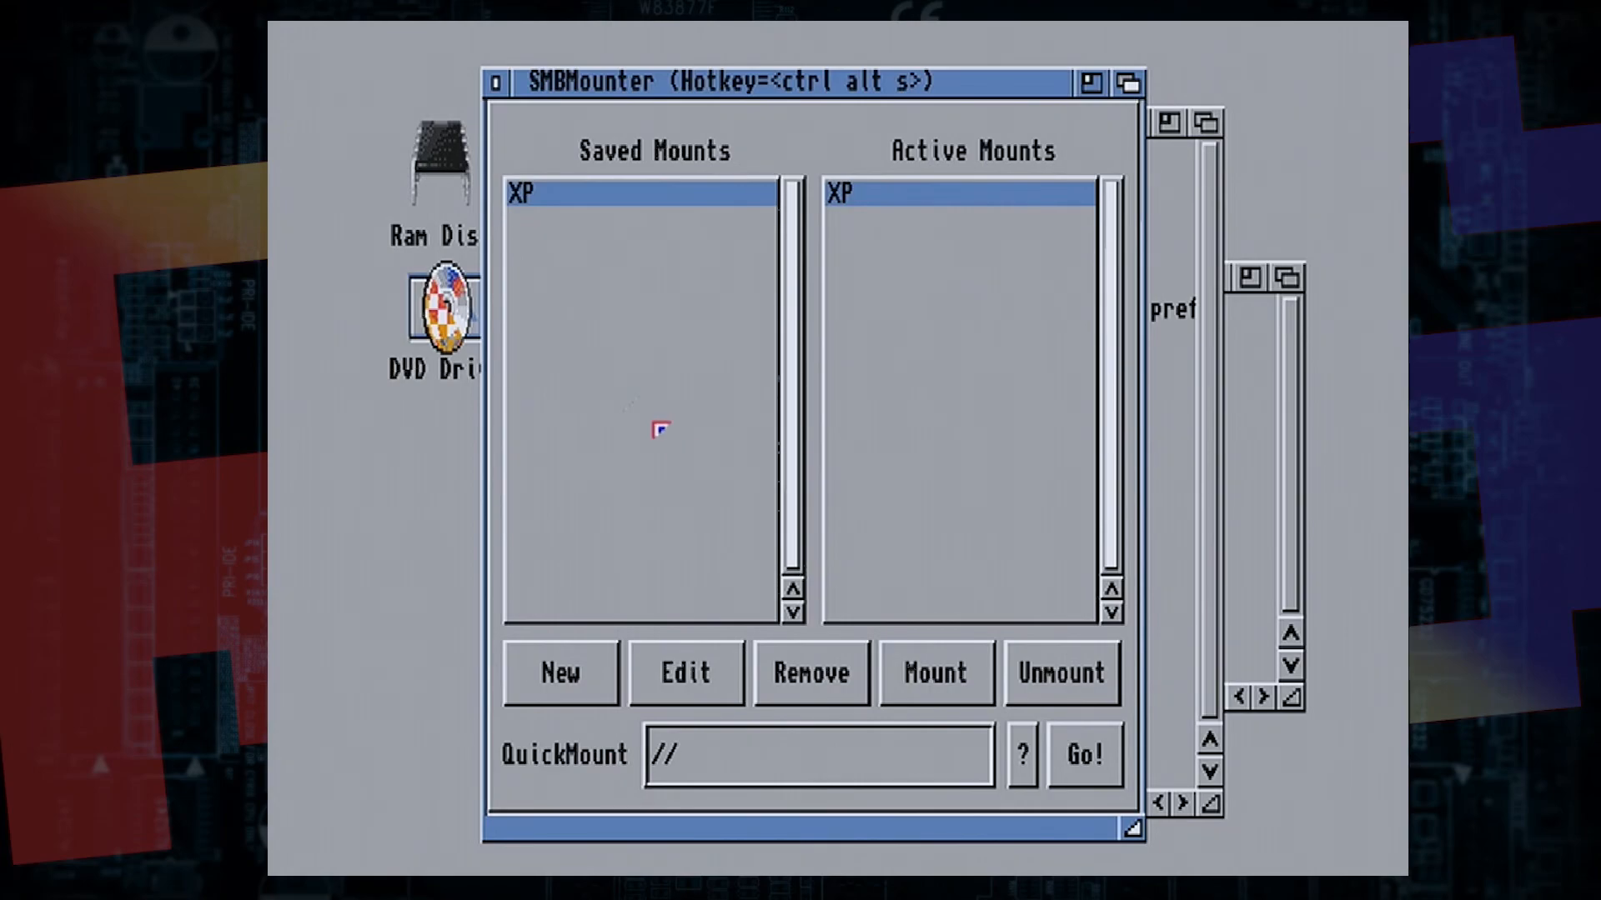
double_click(469, 302)
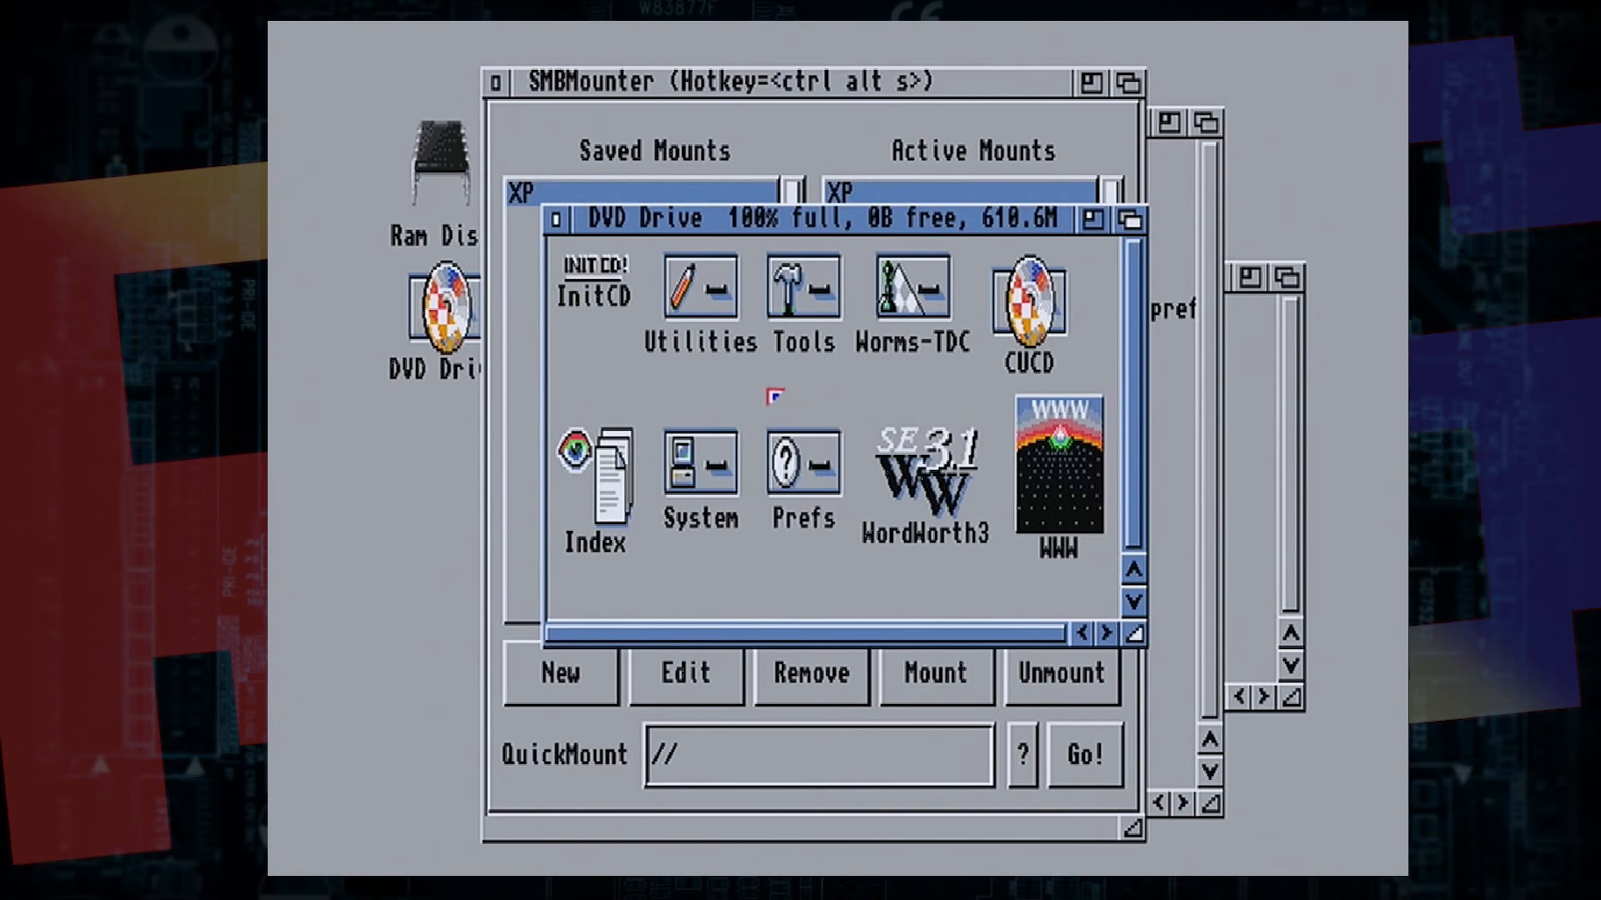
Step: Open the Worms-TDC drawer on the DVD Drive volume, and move and enlarge its window to show all the icons
left_click(882, 287)
left_click(889, 288)
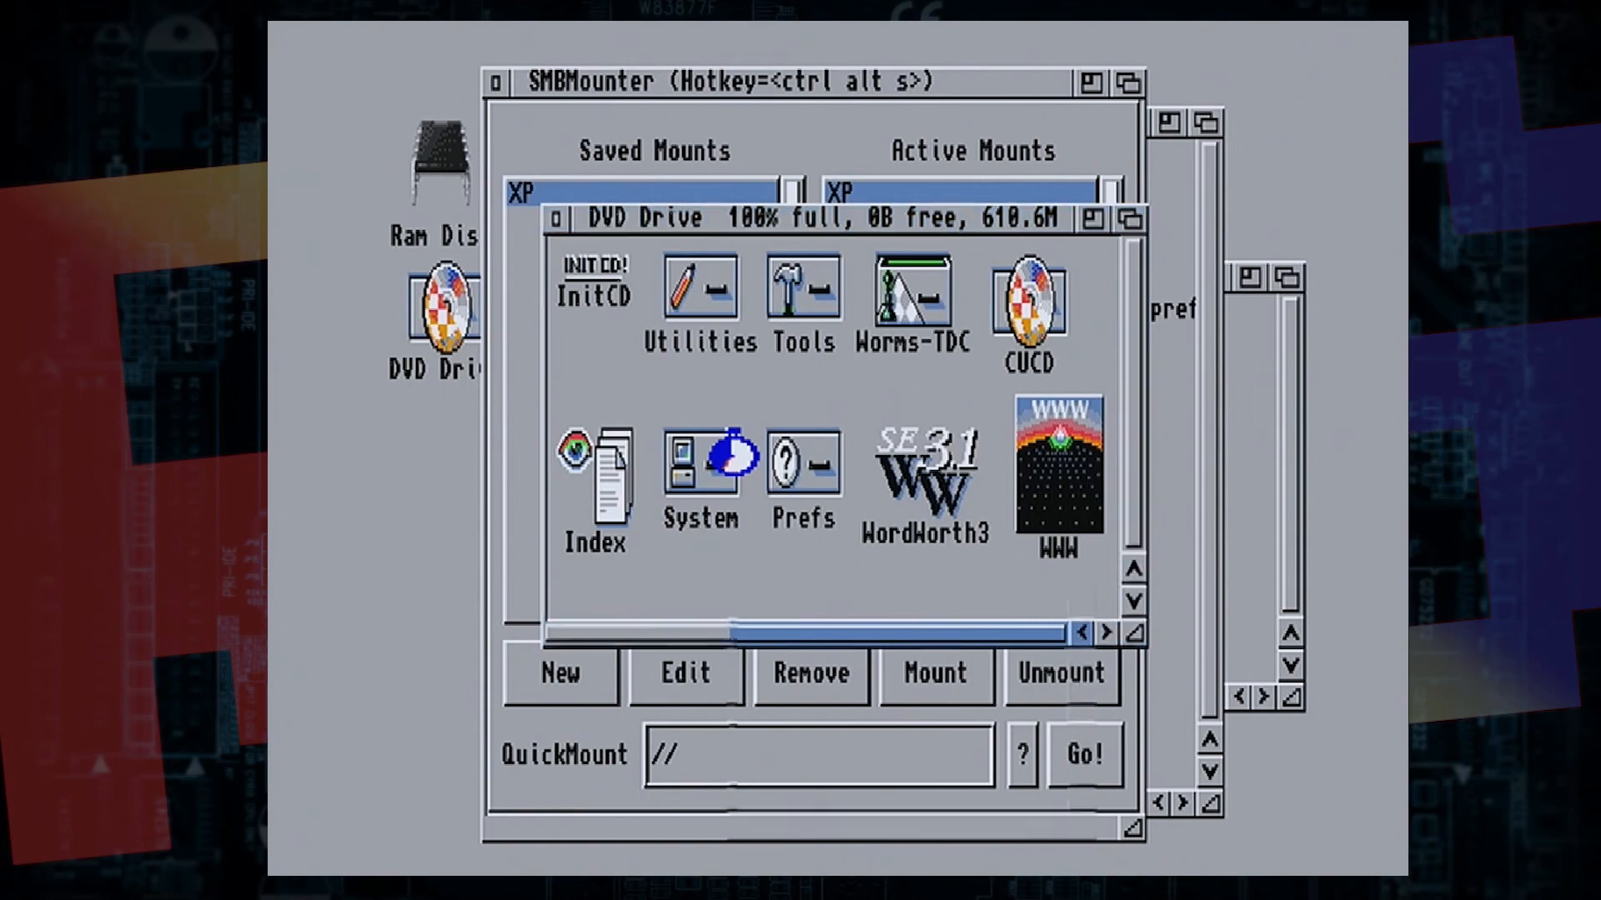
left_click_drag(905, 588, 804, 367)
left_click_drag(994, 597, 1107, 630)
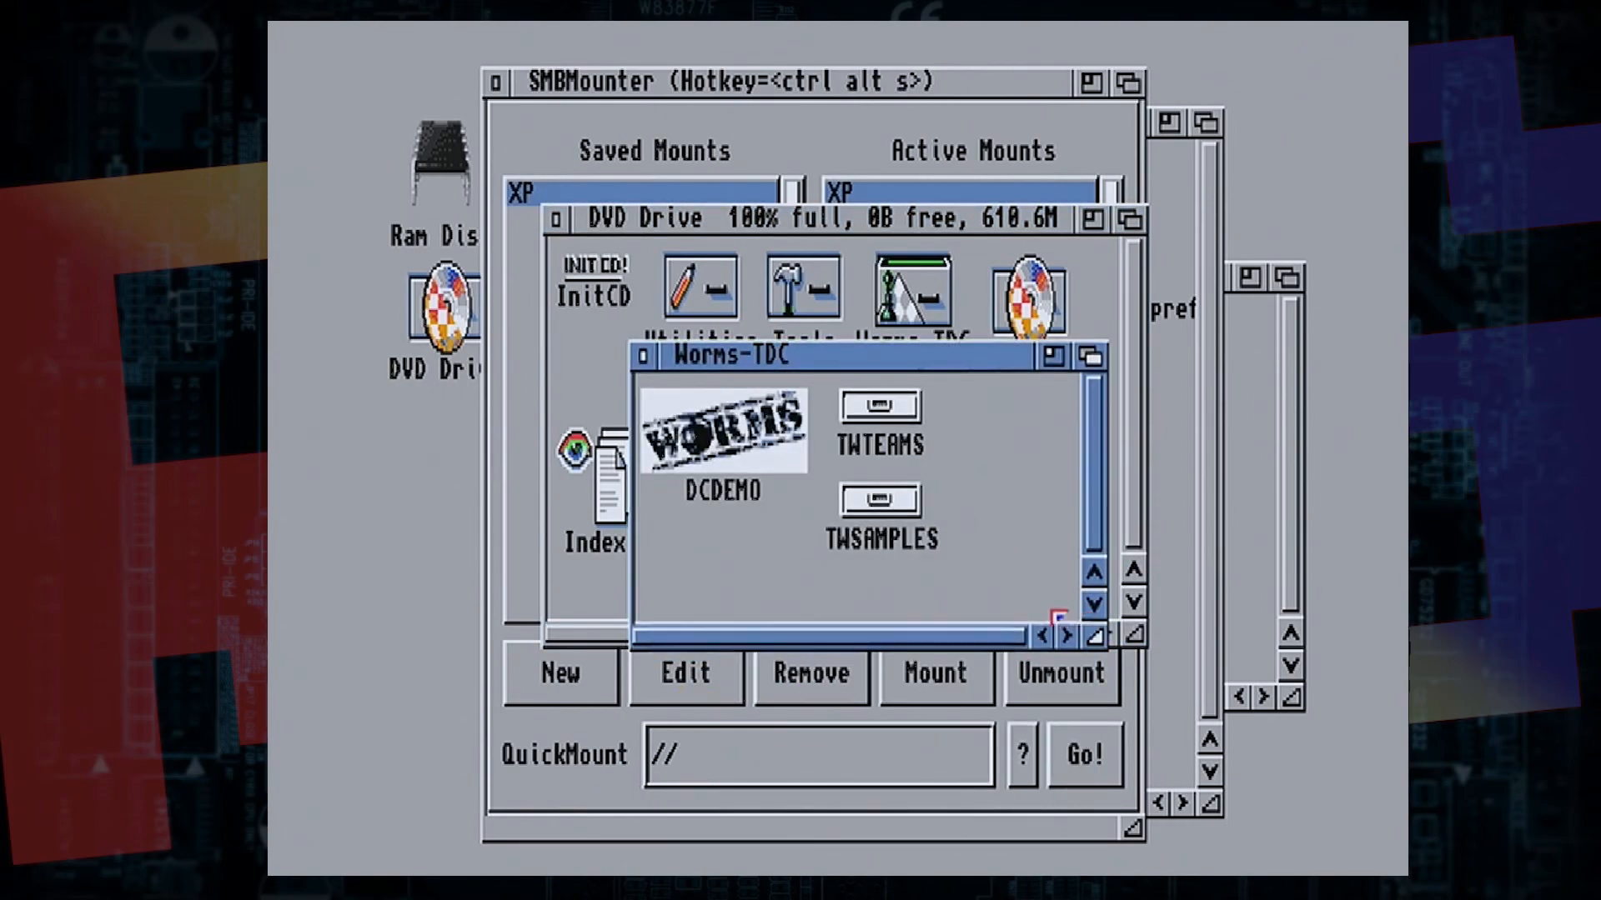
Step: Run the DCDEMO program from the Worms-TDC drawer and continue past the Worms title screen to load the game
left_click(752, 444)
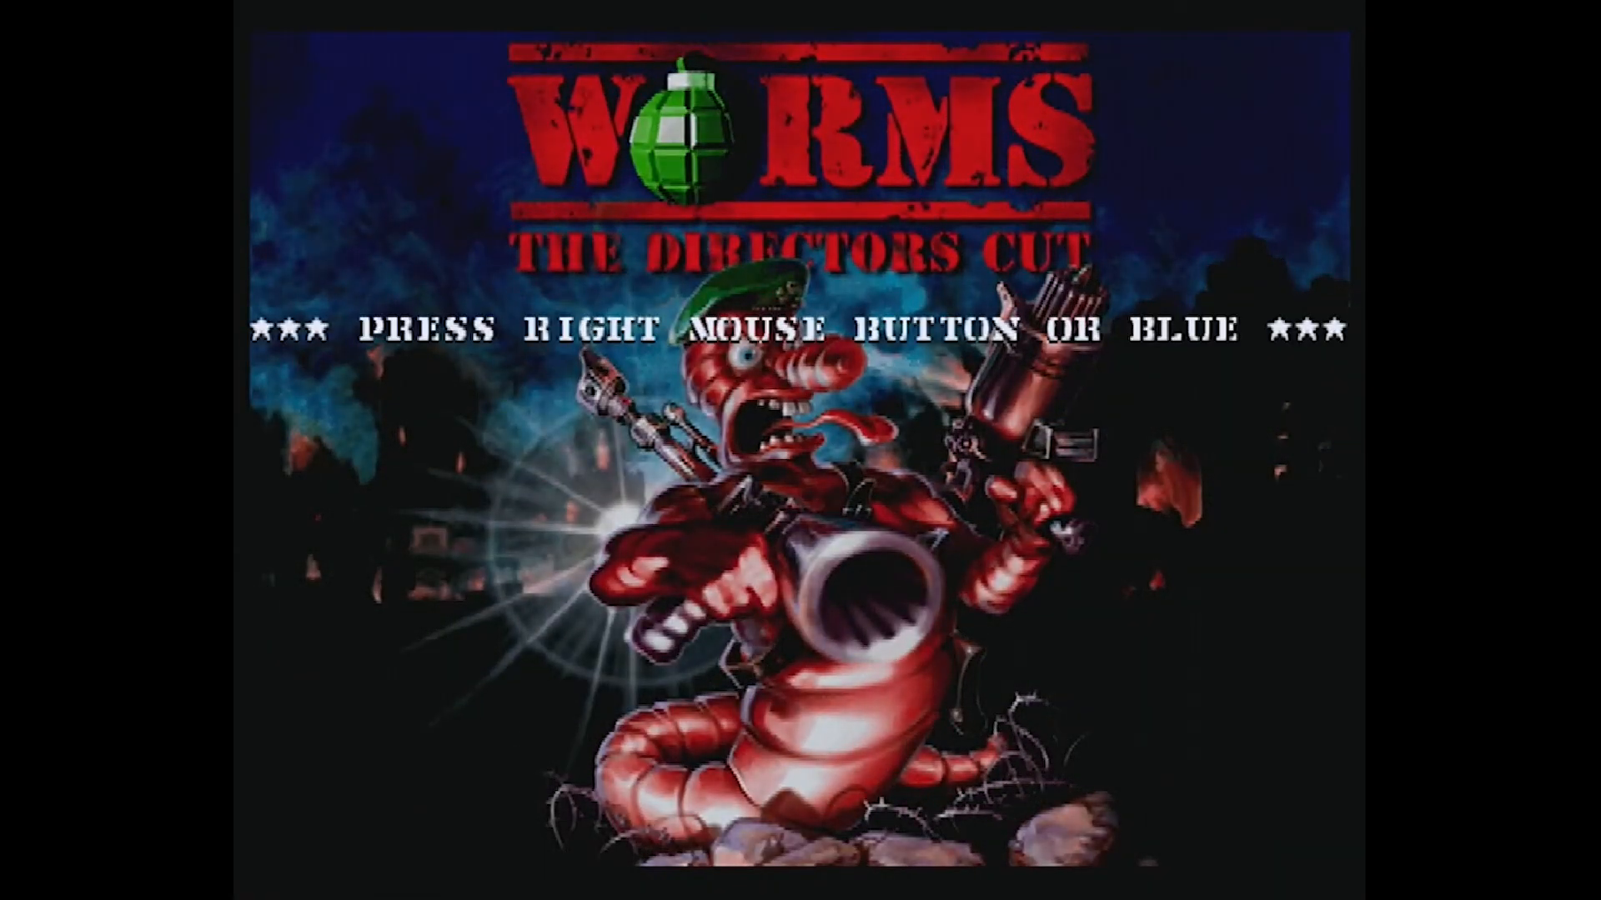
right_click(800, 450)
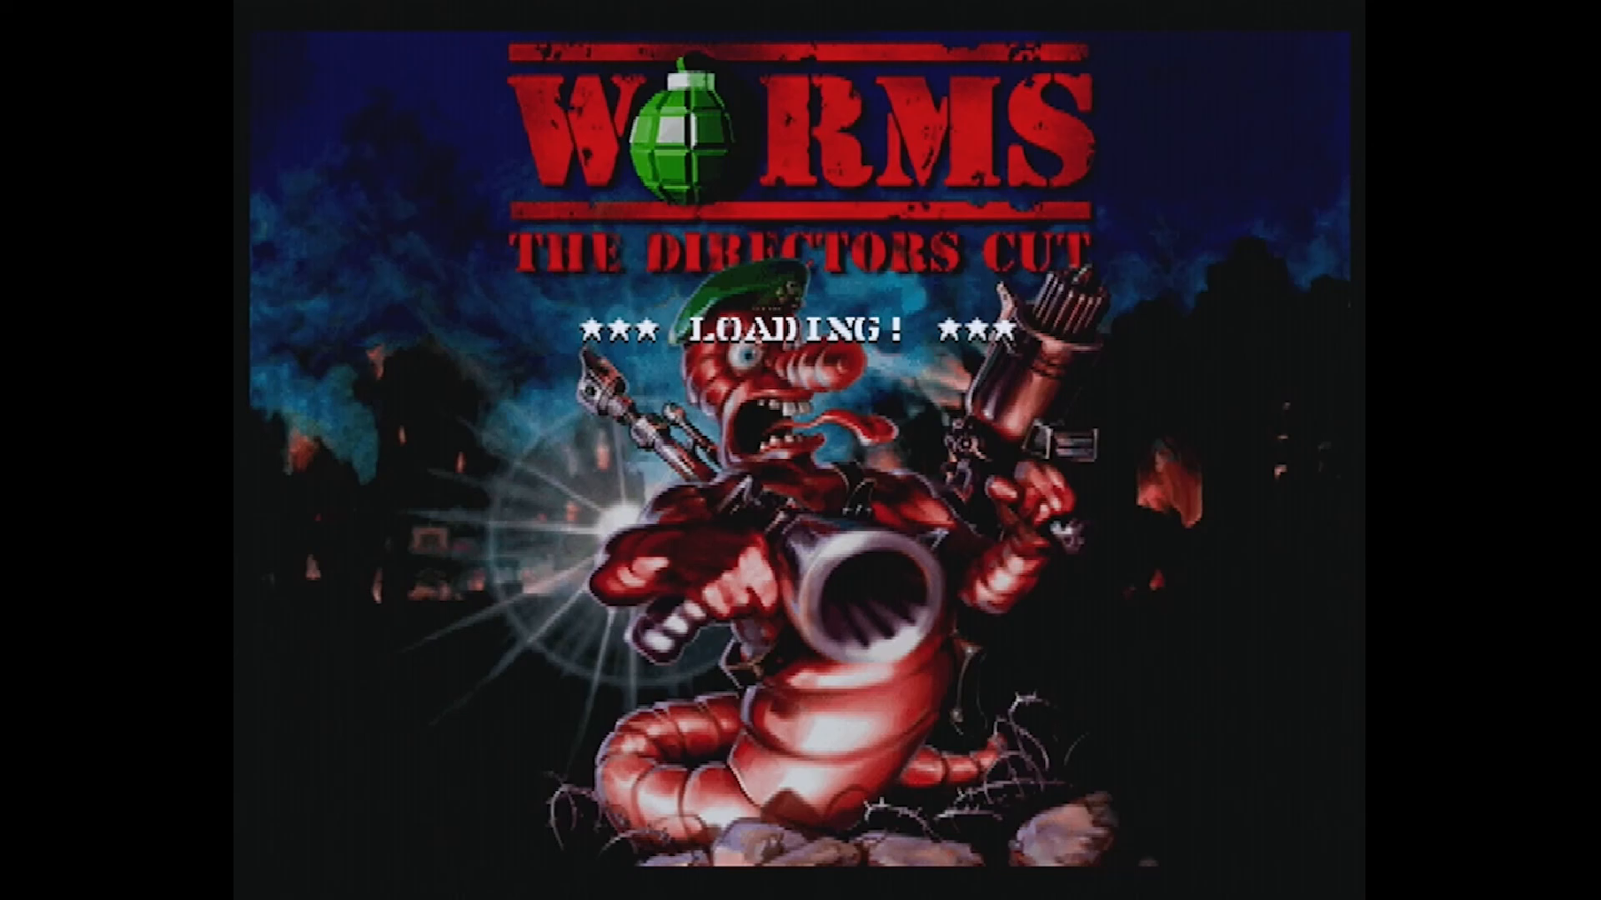